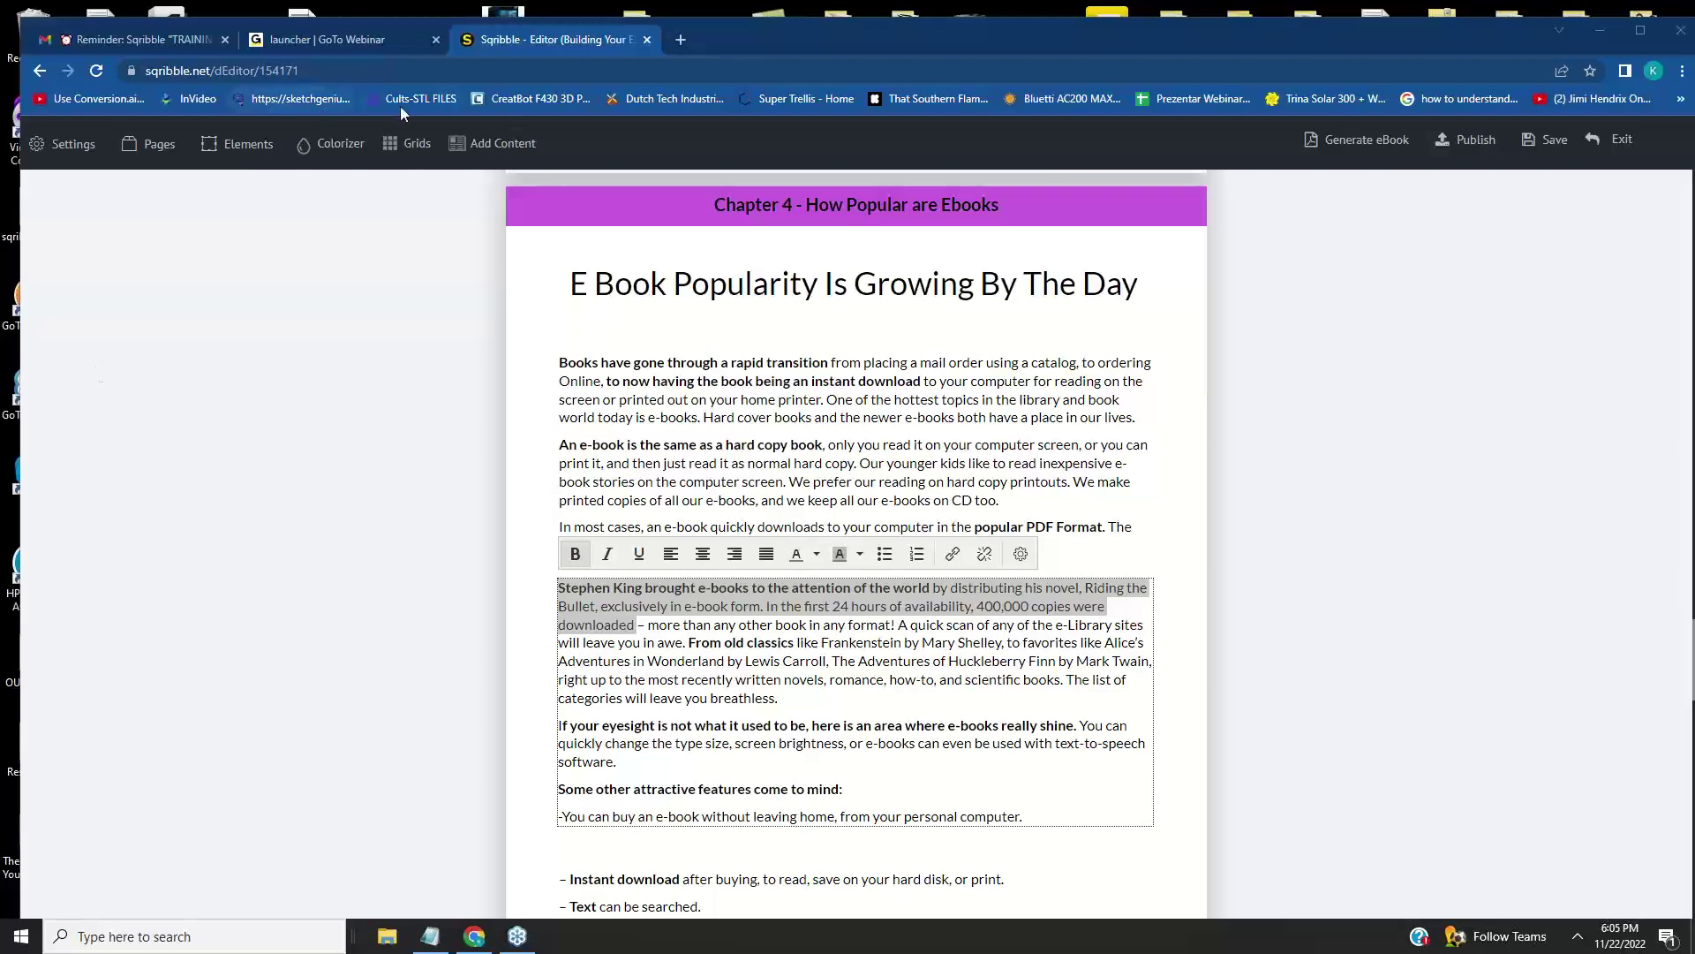
Reposition the browser window and review the Chapter 2 page on free images, including its Pixabay and Pexels sections
mouse_move(1185, 41)
mouse_down()
mouse_move(1161, 34)
mouse_move(1195, 9)
mouse_move(1164, 29)
mouse_up()
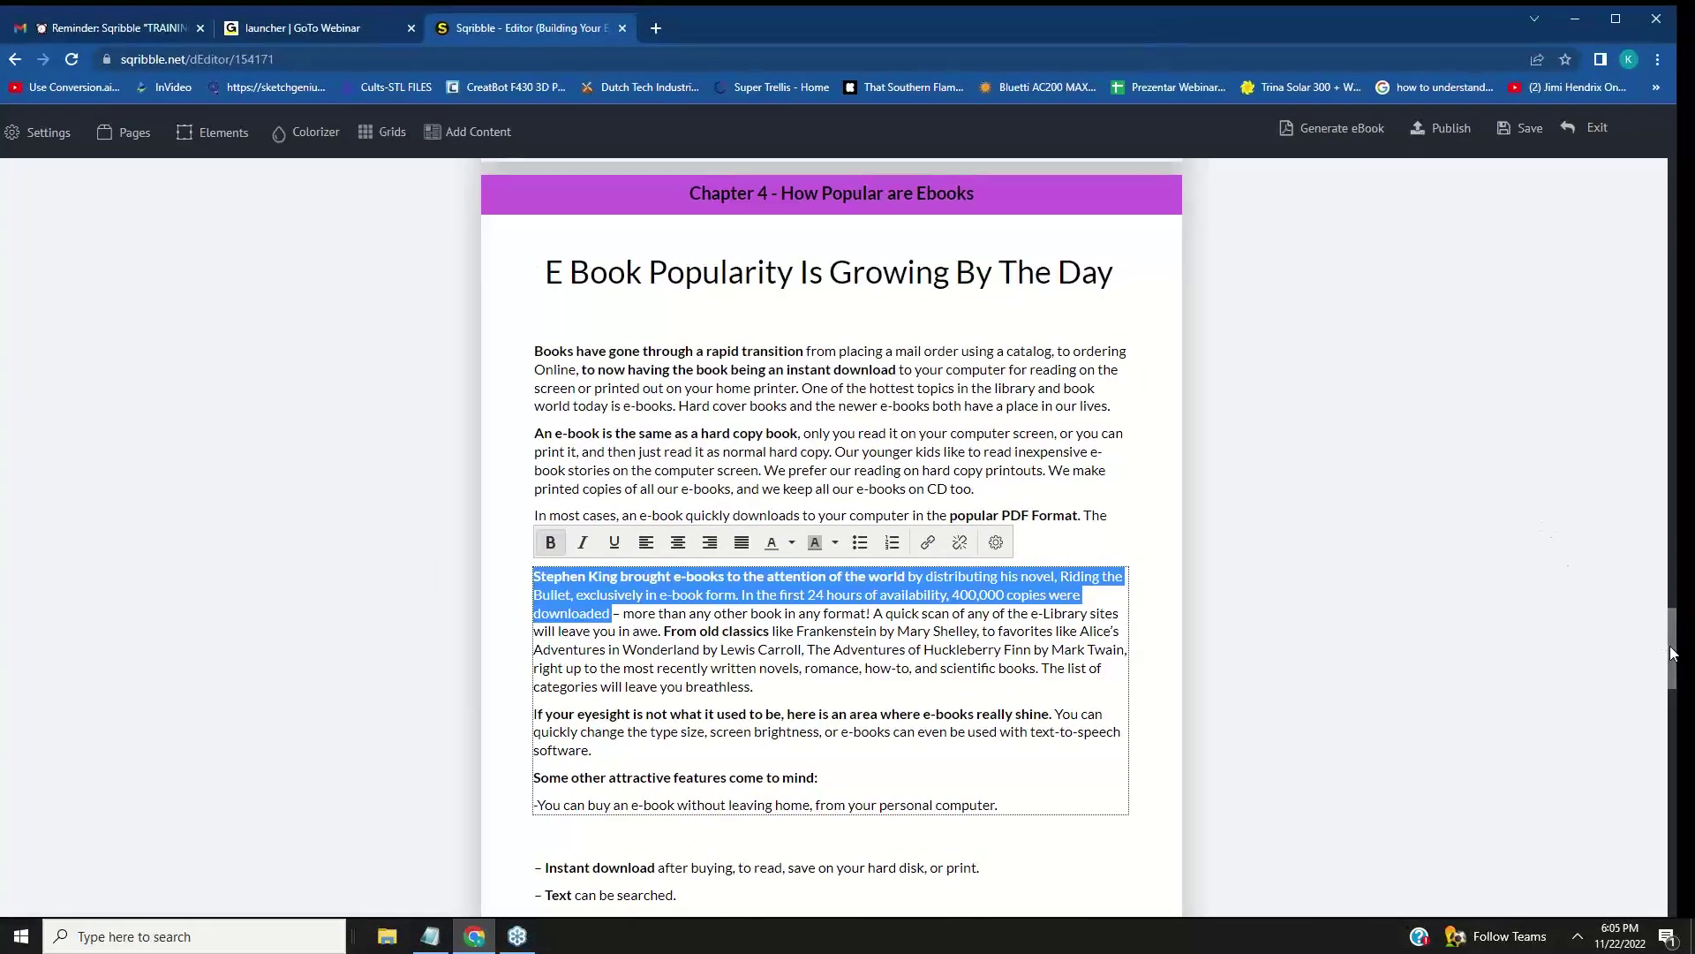
scroll(1678, 618, up, 2)
scroll(1678, 599, up, 20)
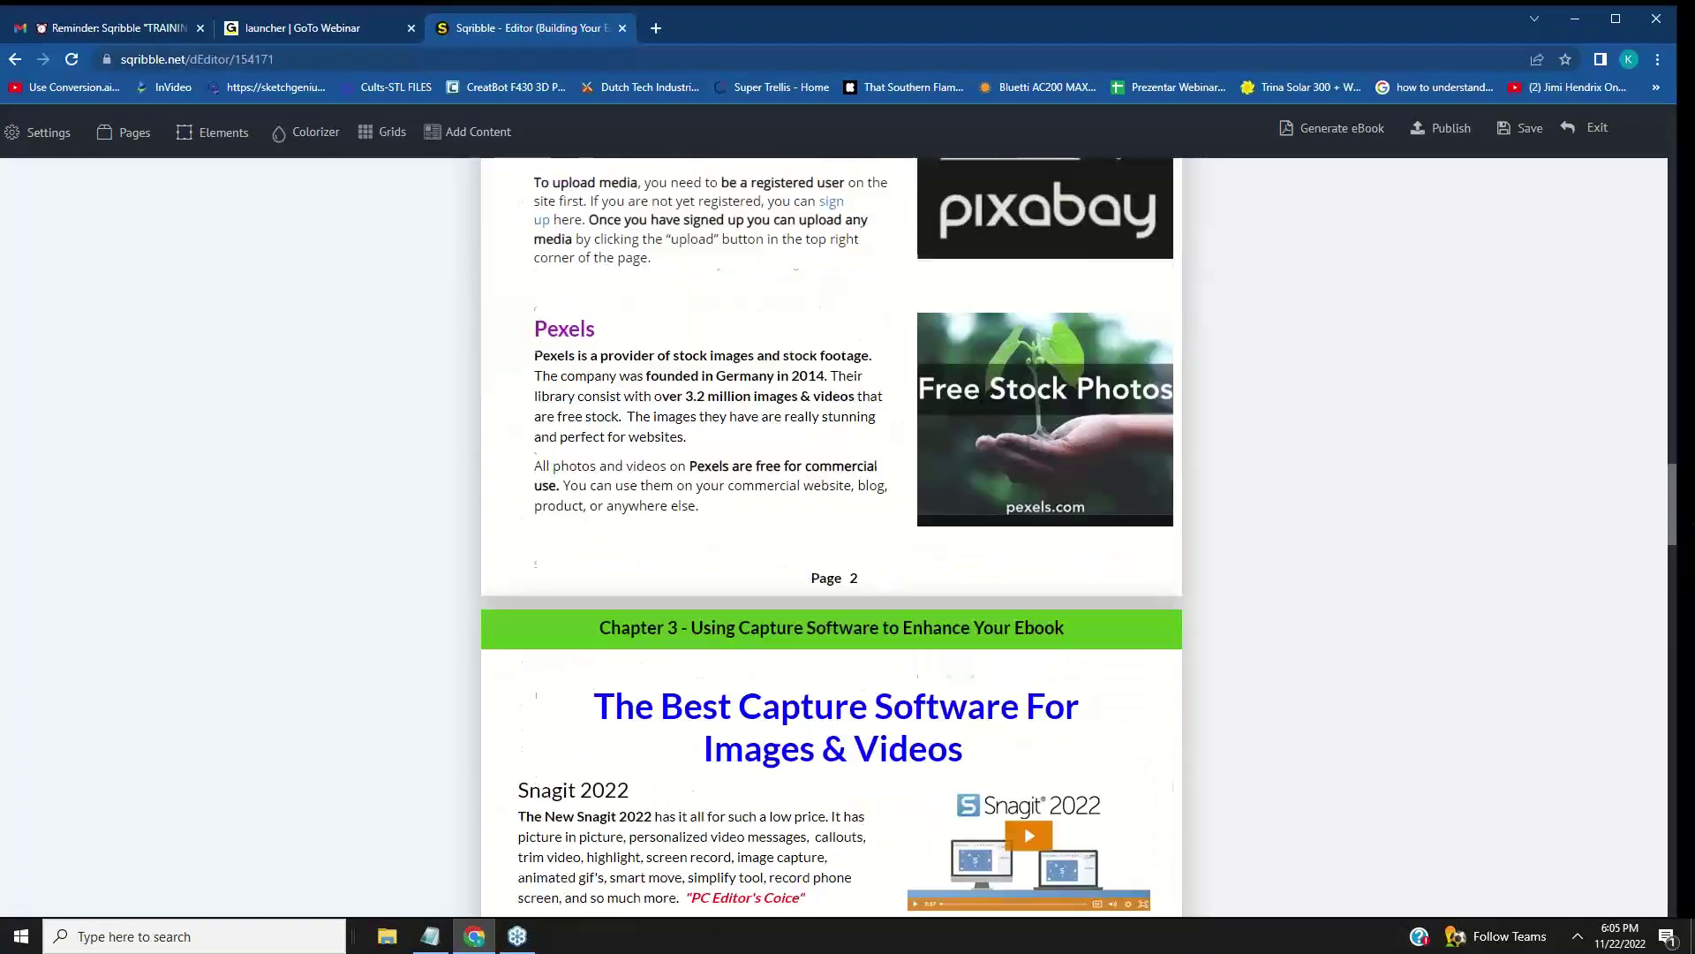
drag(1672, 323, 1673, 466)
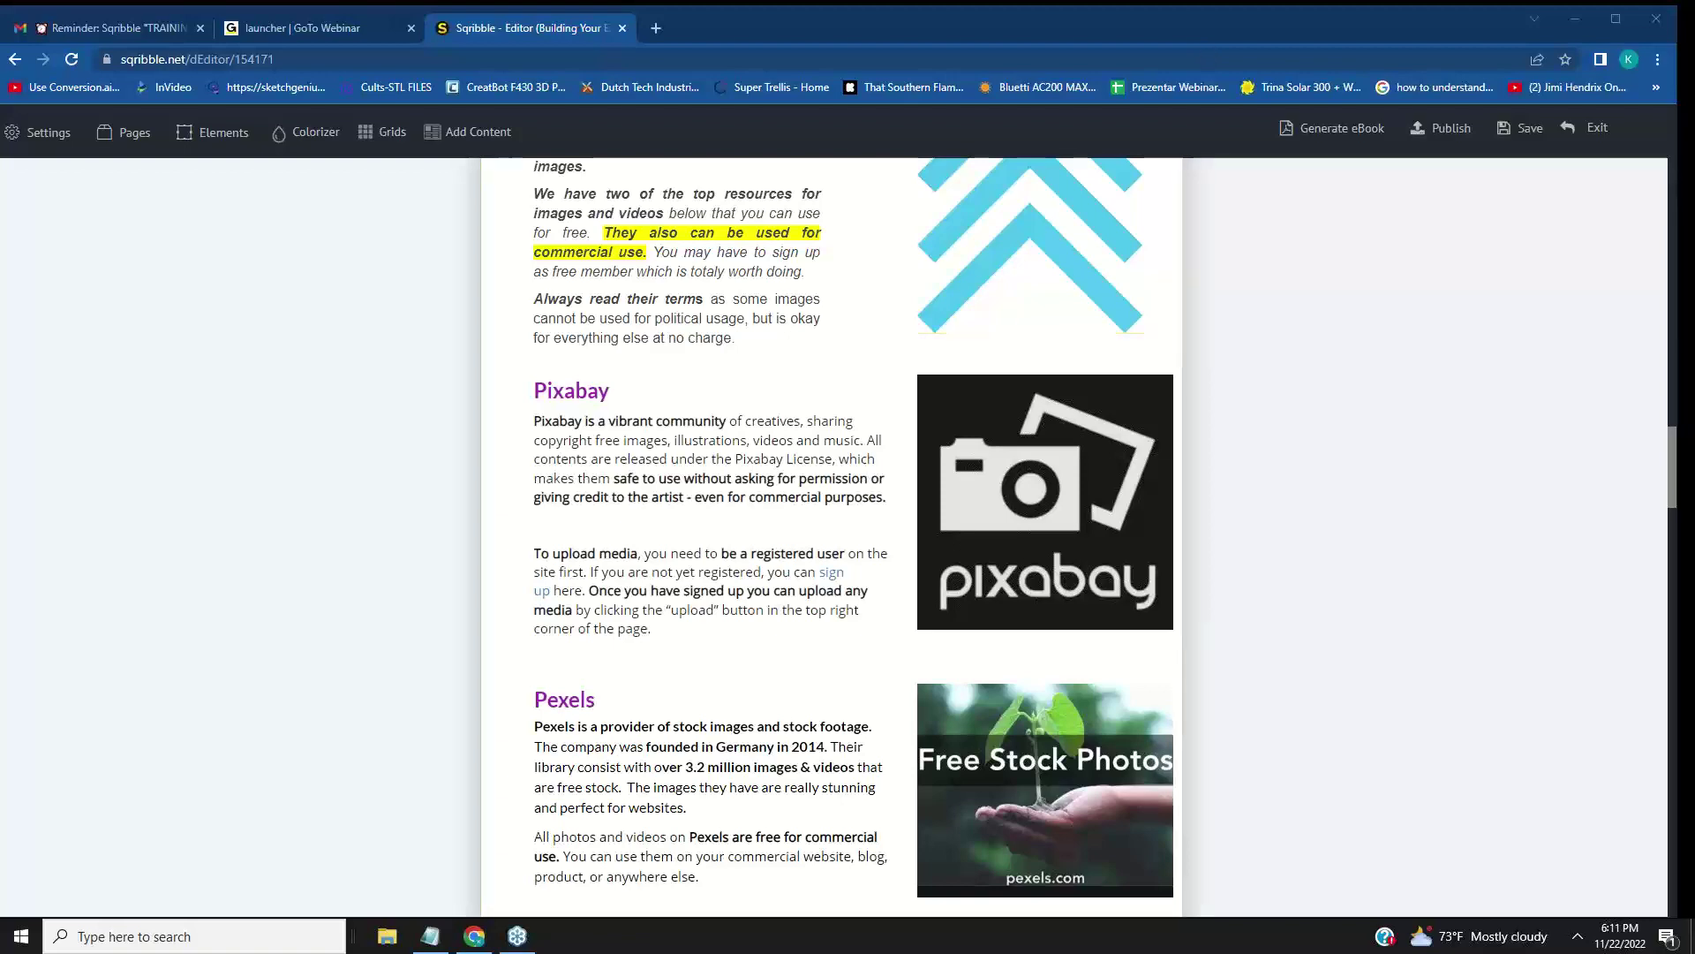
mouse_move(1672, 485)
mouse_down()
mouse_move(1671, 421)
mouse_move(1662, 482)
mouse_up()
scroll(1660, 481, up, 2)
scroll(1658, 482, down, 1)
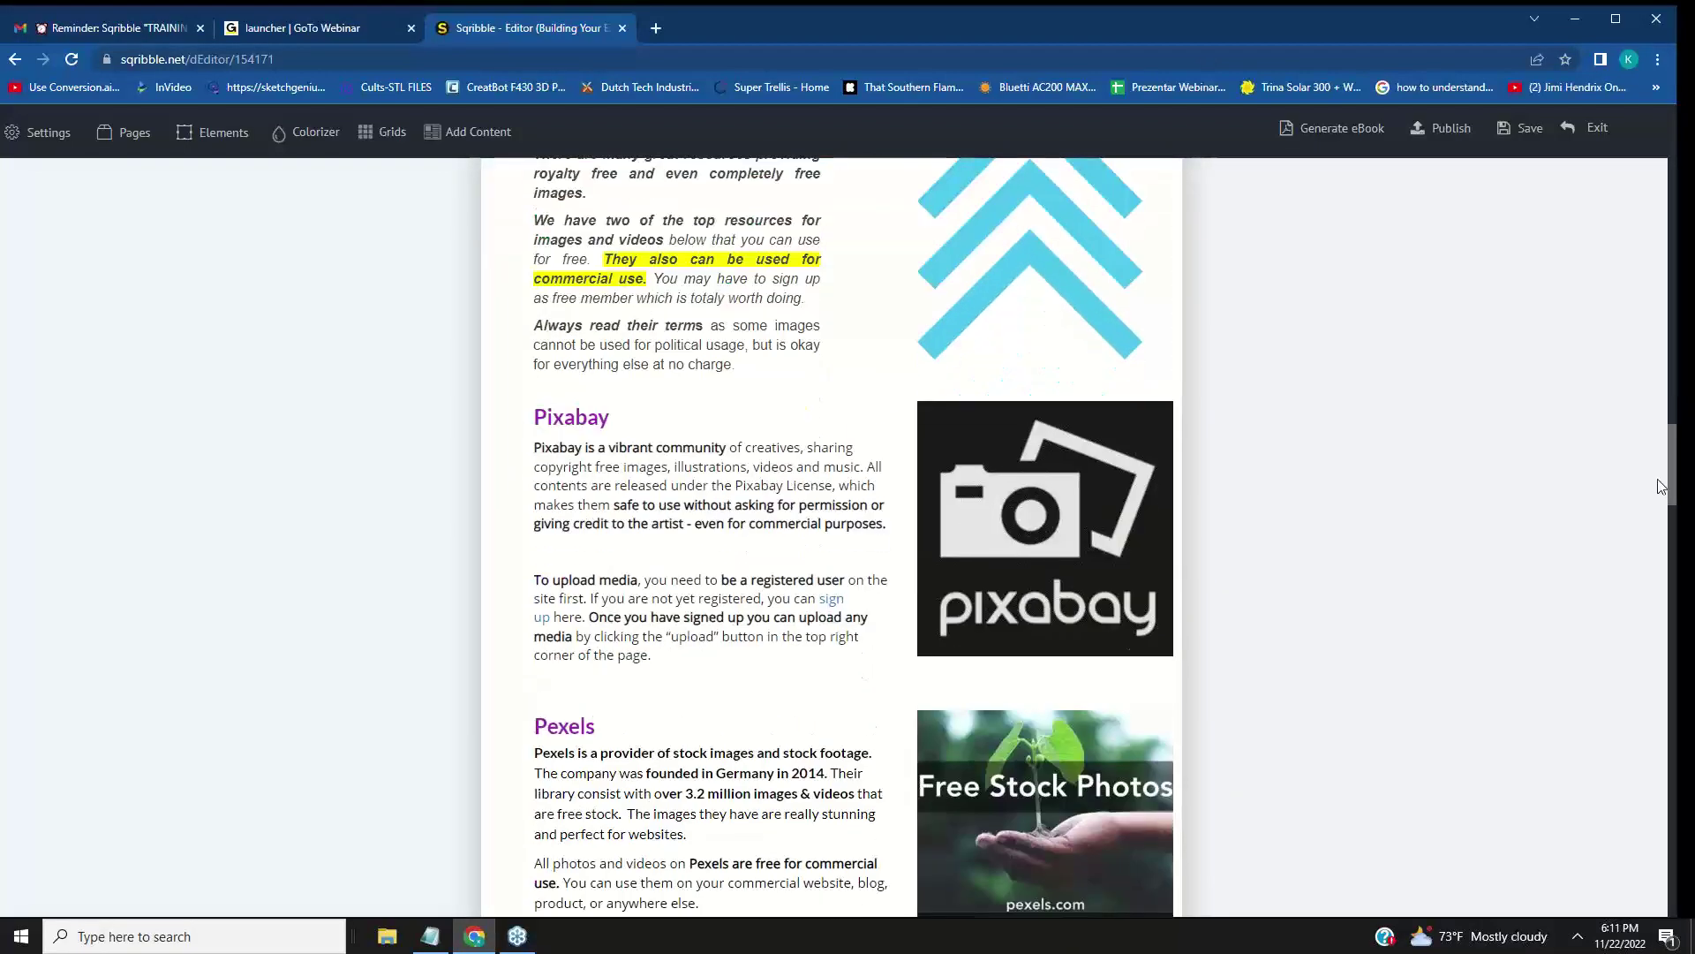
scroll(1657, 482, down, 2)
scroll(1649, 484, up, 2)
scroll(1635, 460, up, 5)
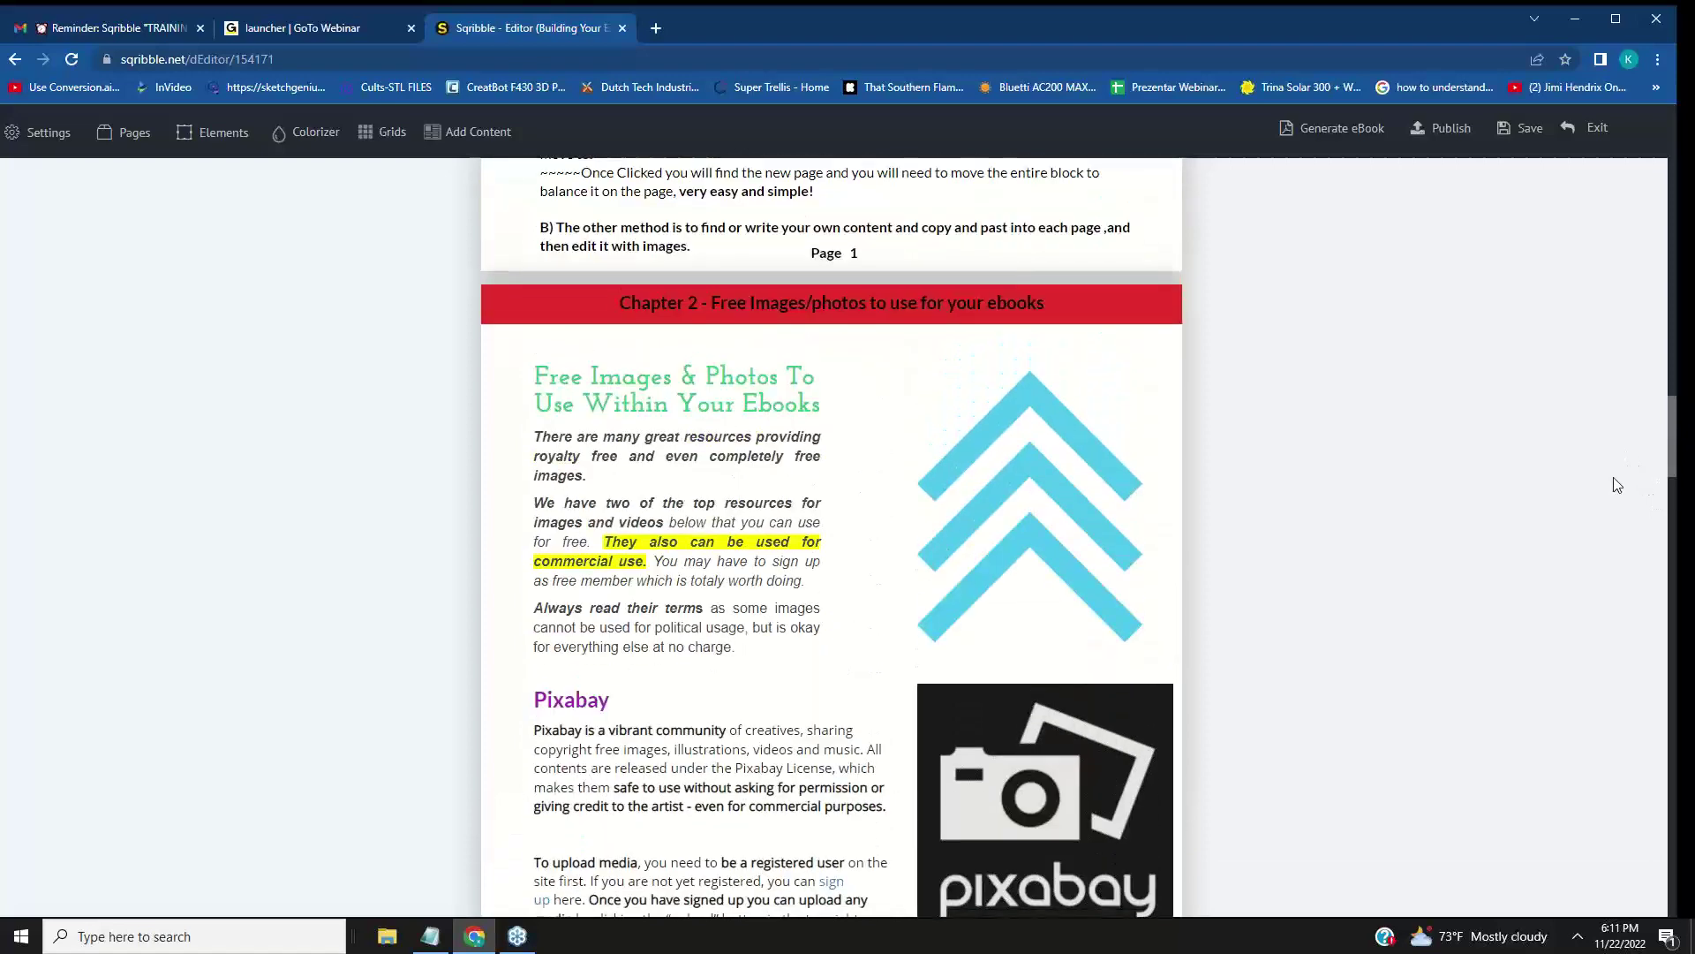
scroll(1607, 495, down, 7)
scroll(1614, 497, up, 1)
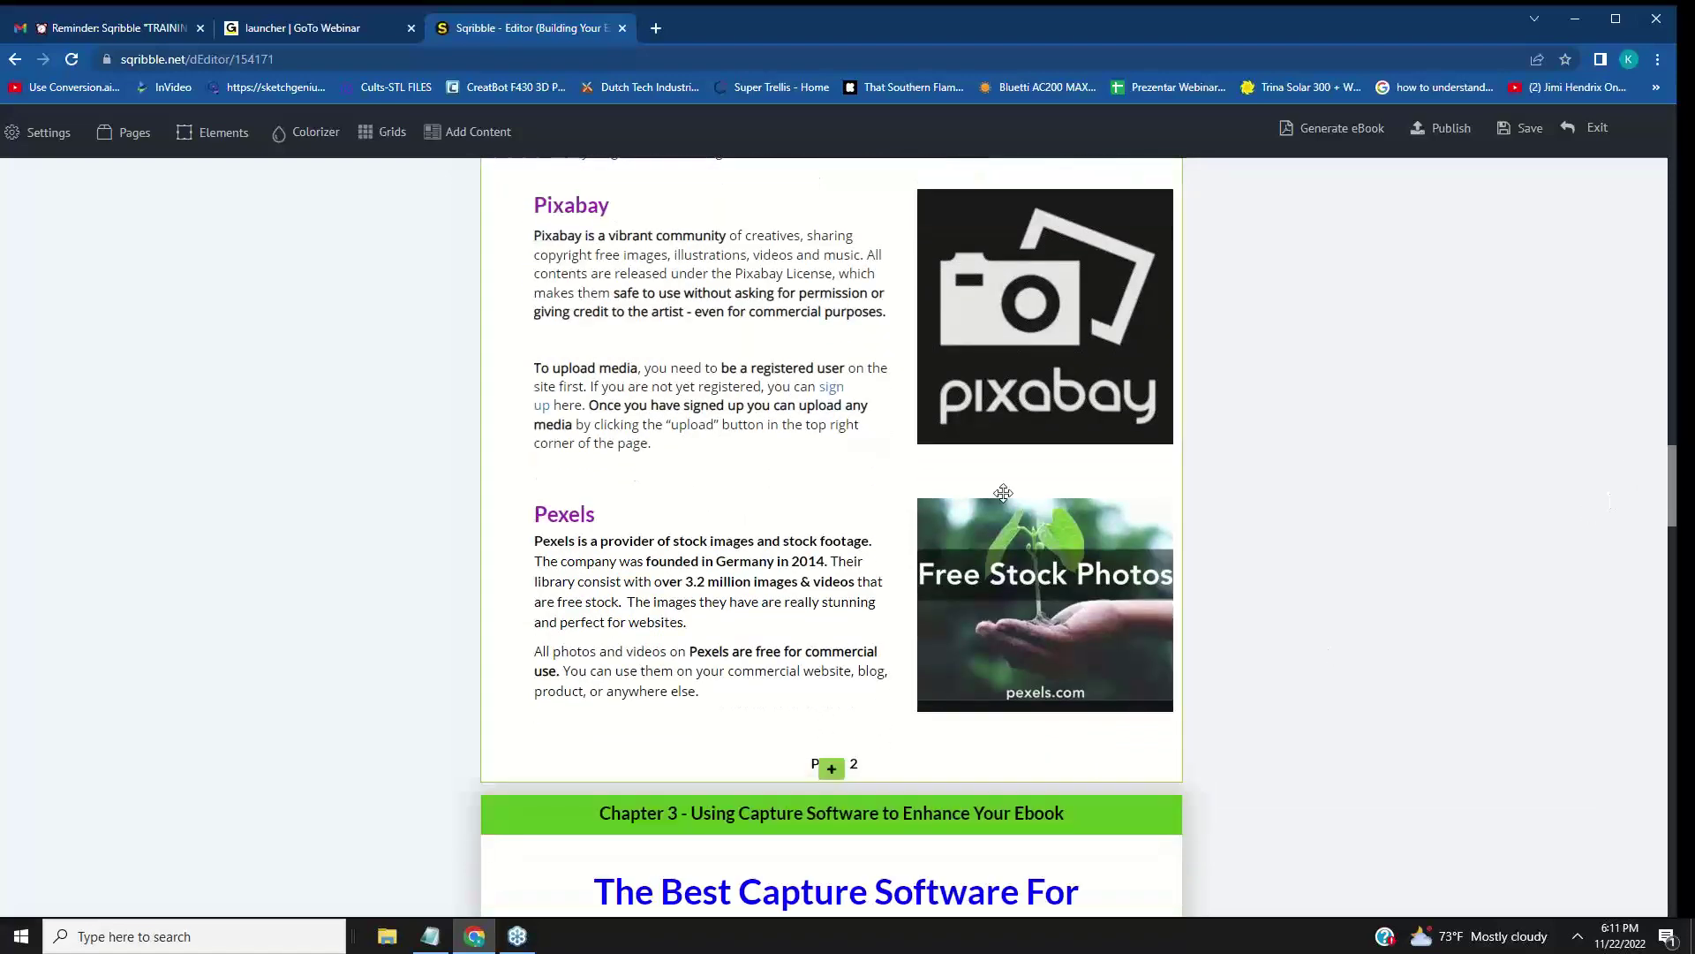
Look back through the Chapter 1 instructions and the table of contents of the ebook
scroll(1143, 371, up, 9)
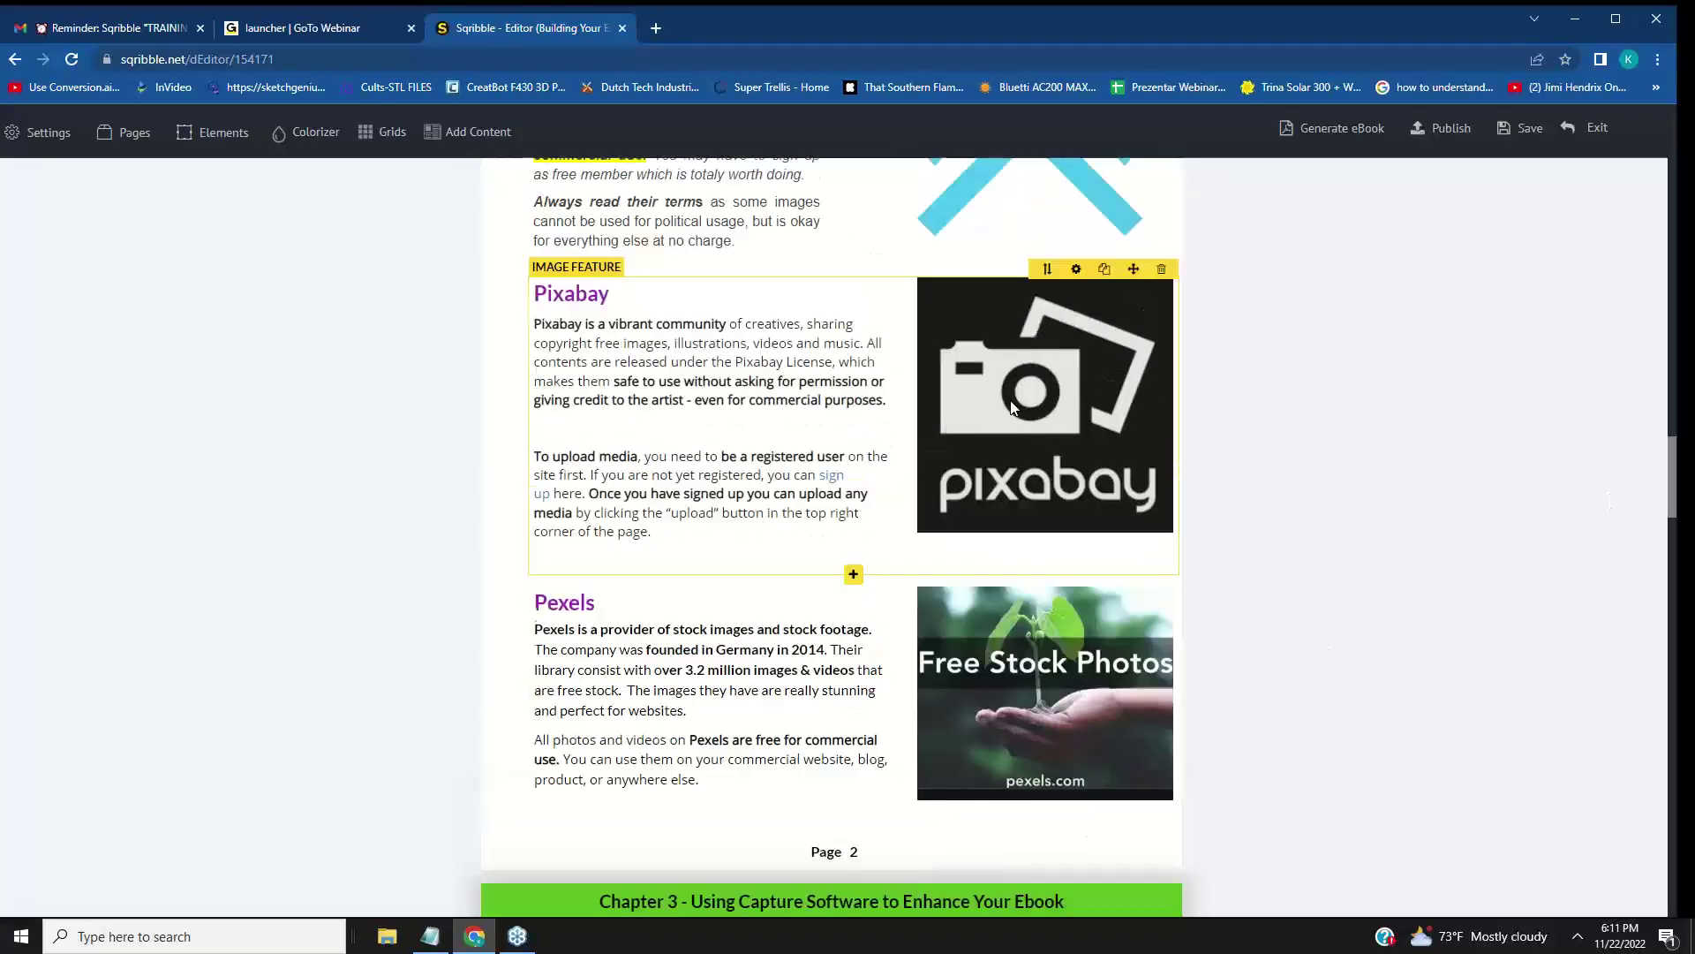
scroll(1139, 441, down, 1)
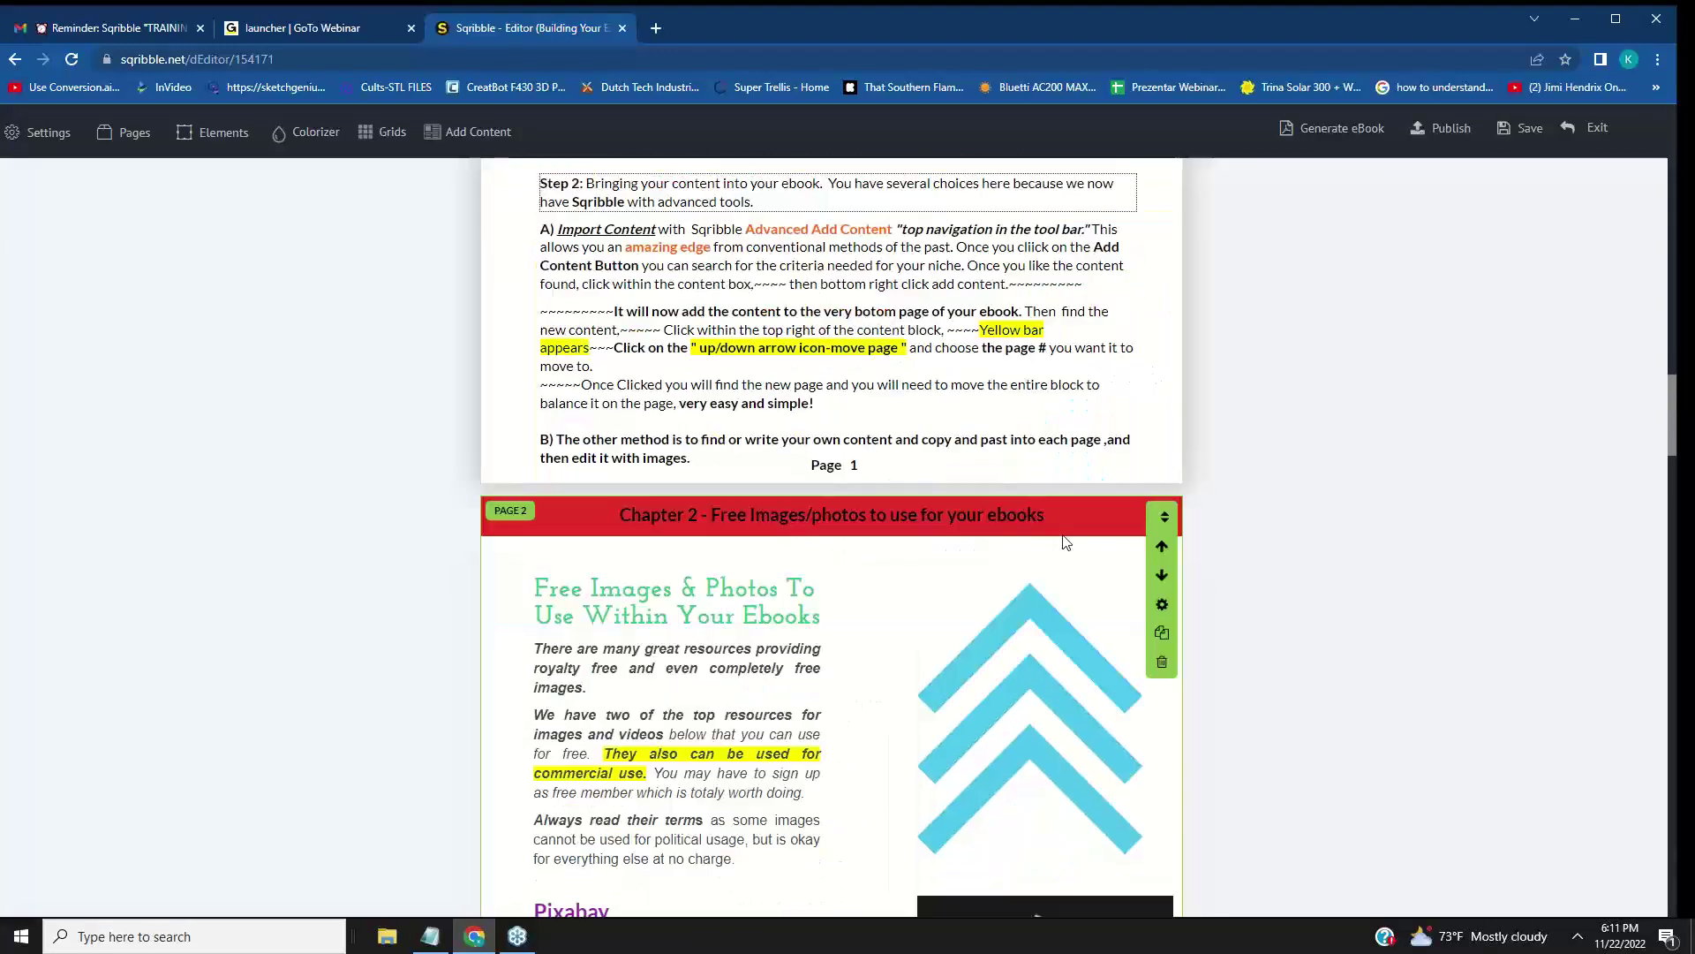
scroll(901, 556, up, 1)
scroll(900, 556, up, 9)
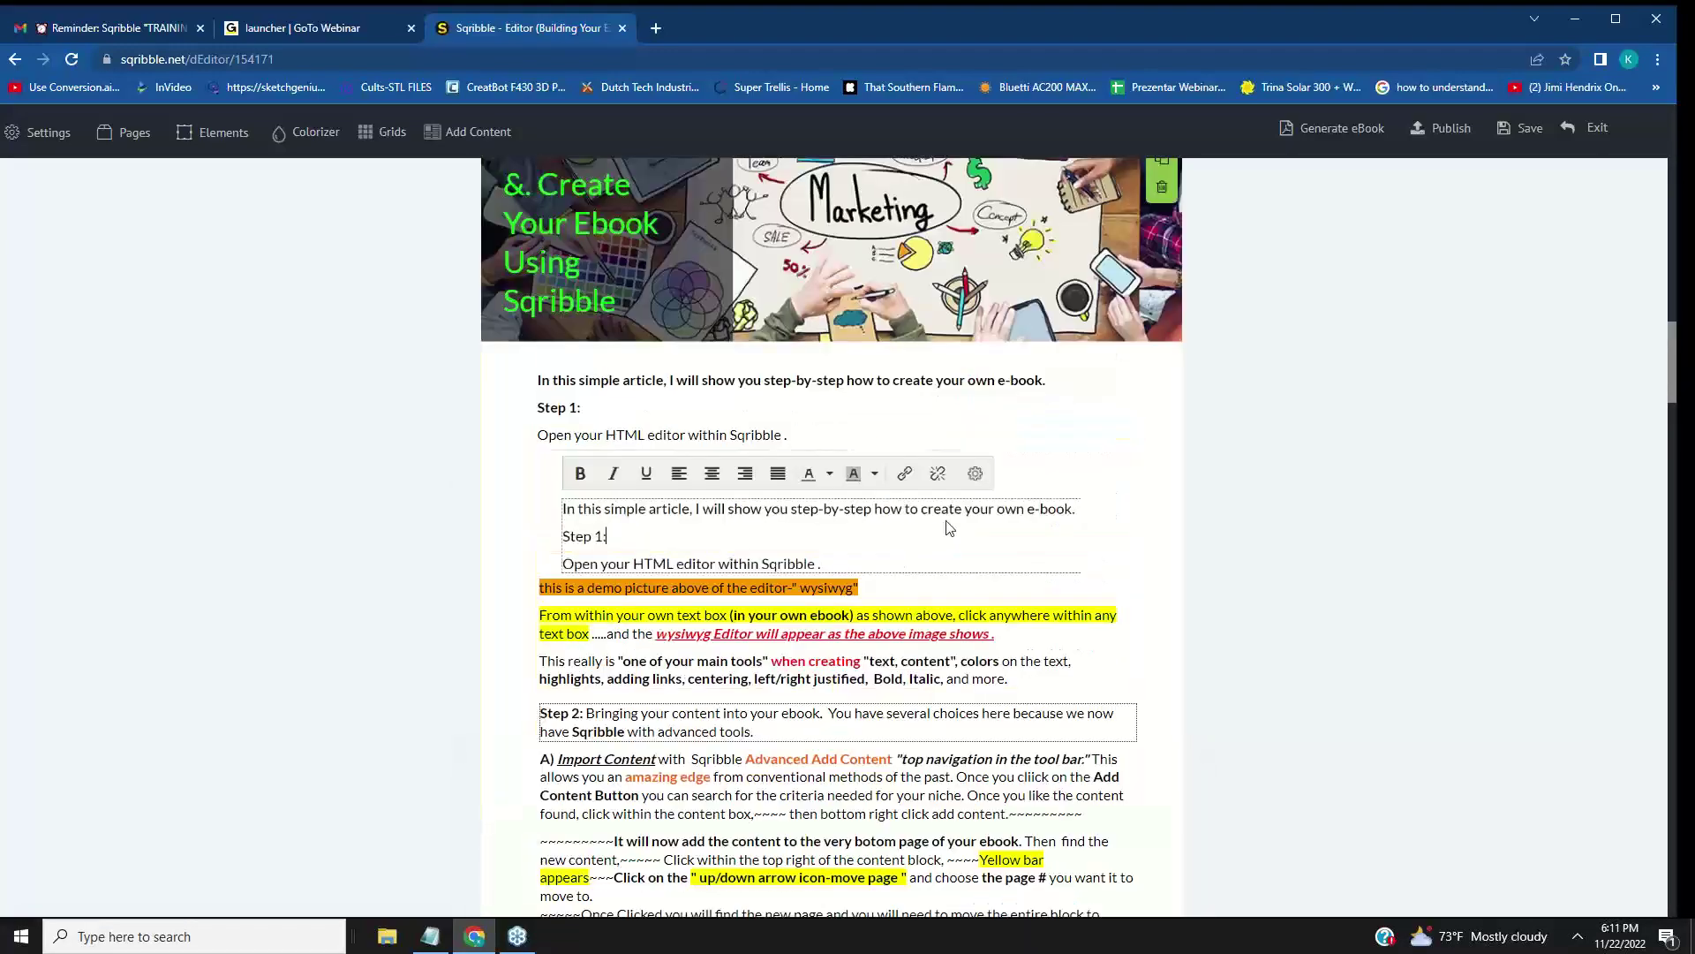
scroll(1055, 530, down, 5)
scroll(1060, 521, up, 12)
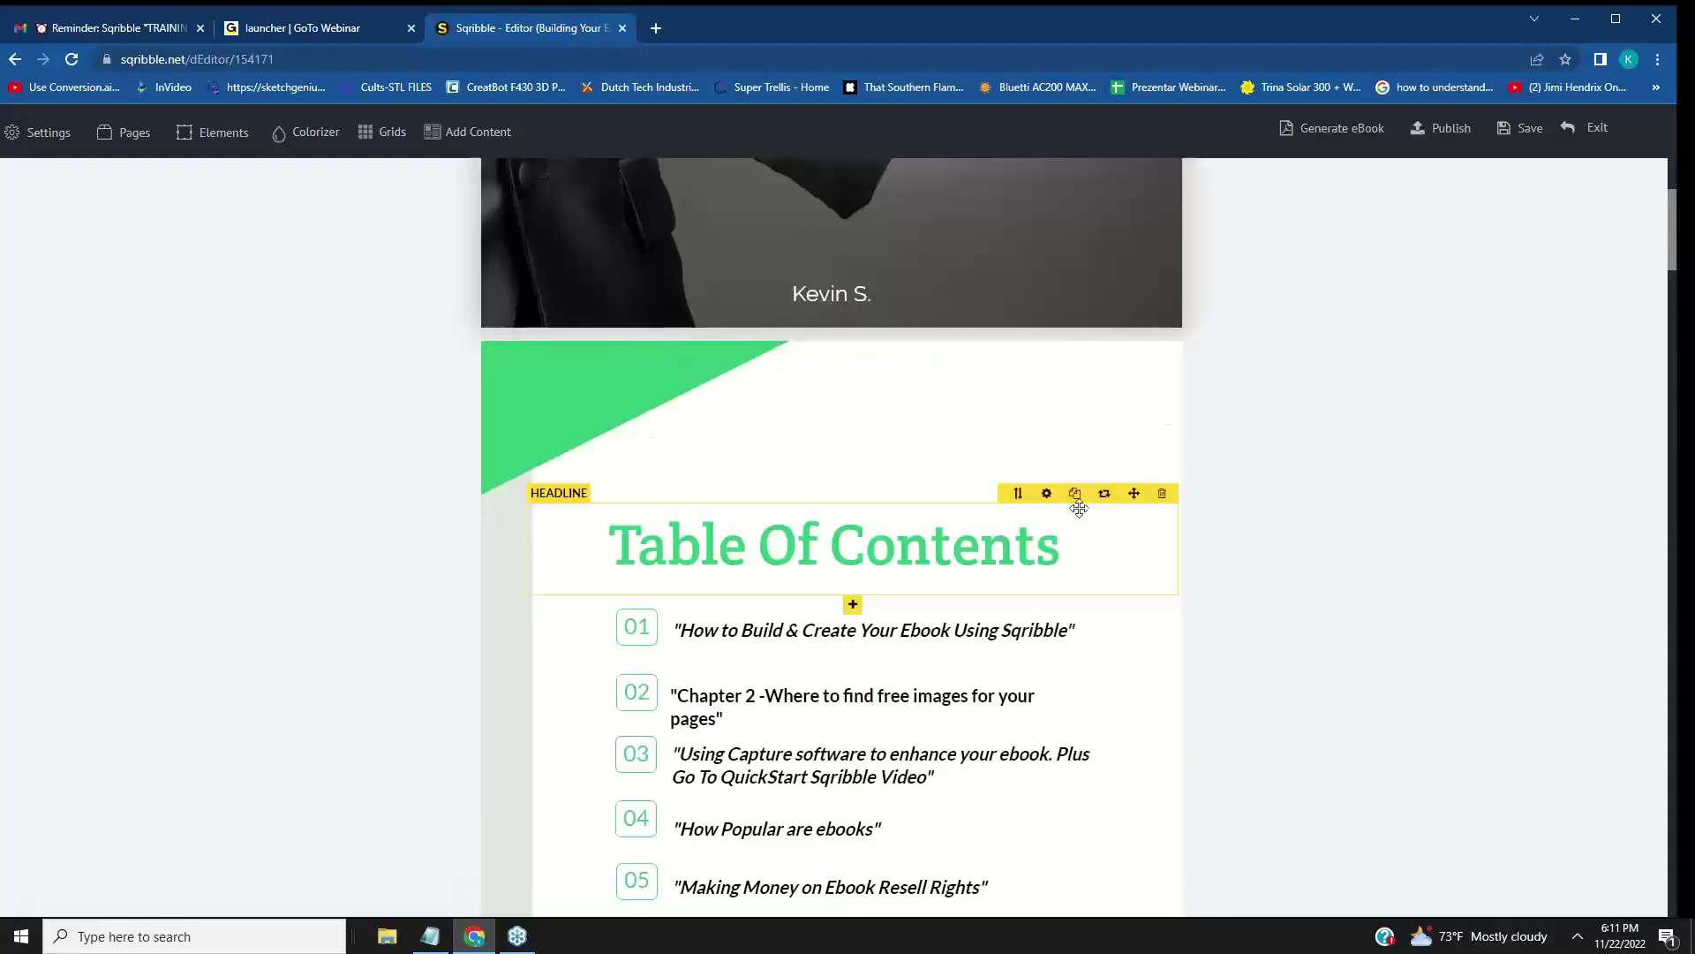
scroll(1077, 508, down, 12)
scroll(1081, 512, down, 6)
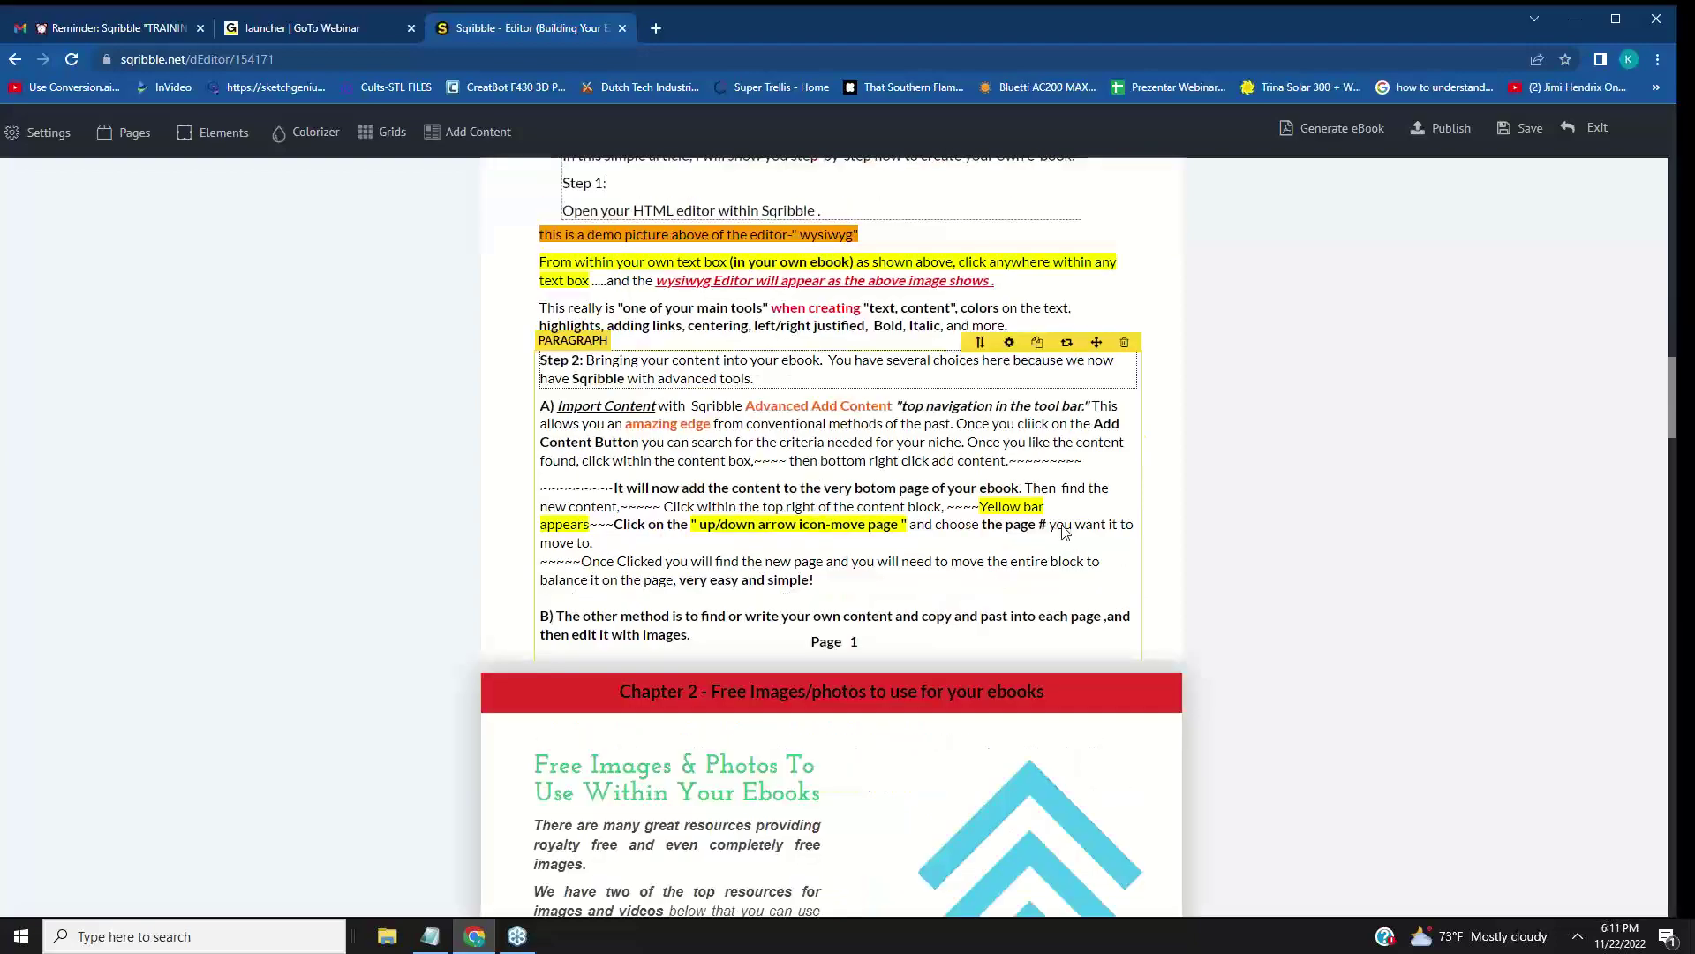
Examine the Chapter 3 page on capture software, from the Snagit 2022 section down to the Sqribble Quick Start Tutorial
scroll(1061, 524, down, 20)
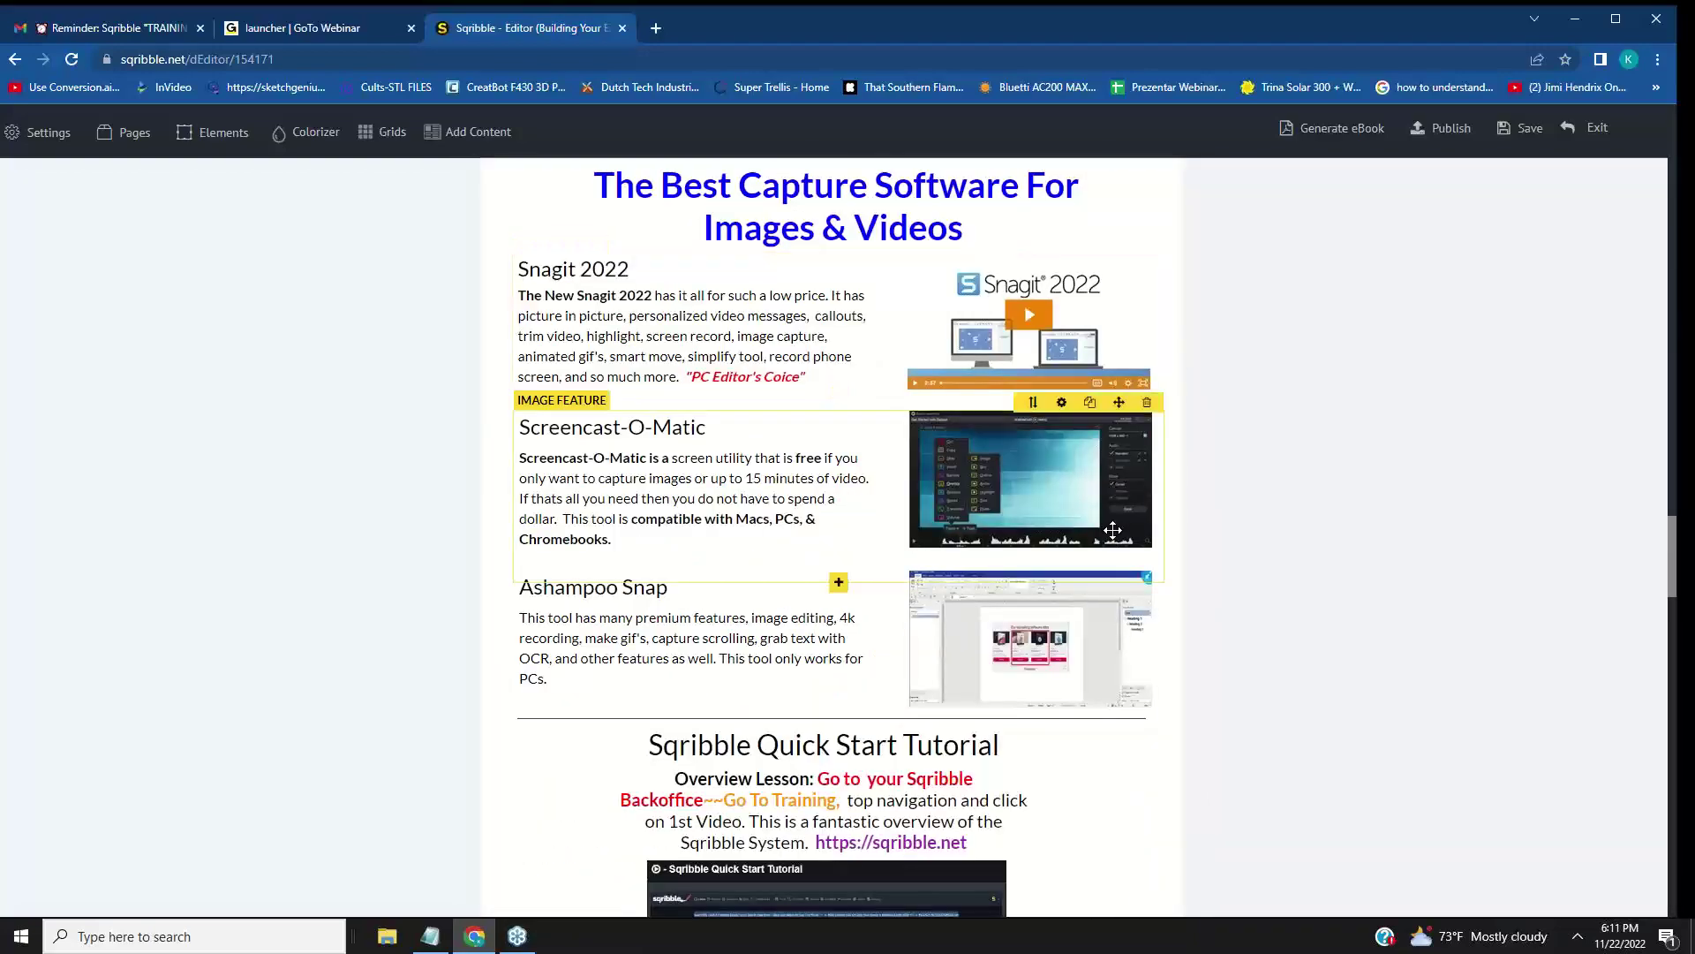
scroll(986, 454, up, 2)
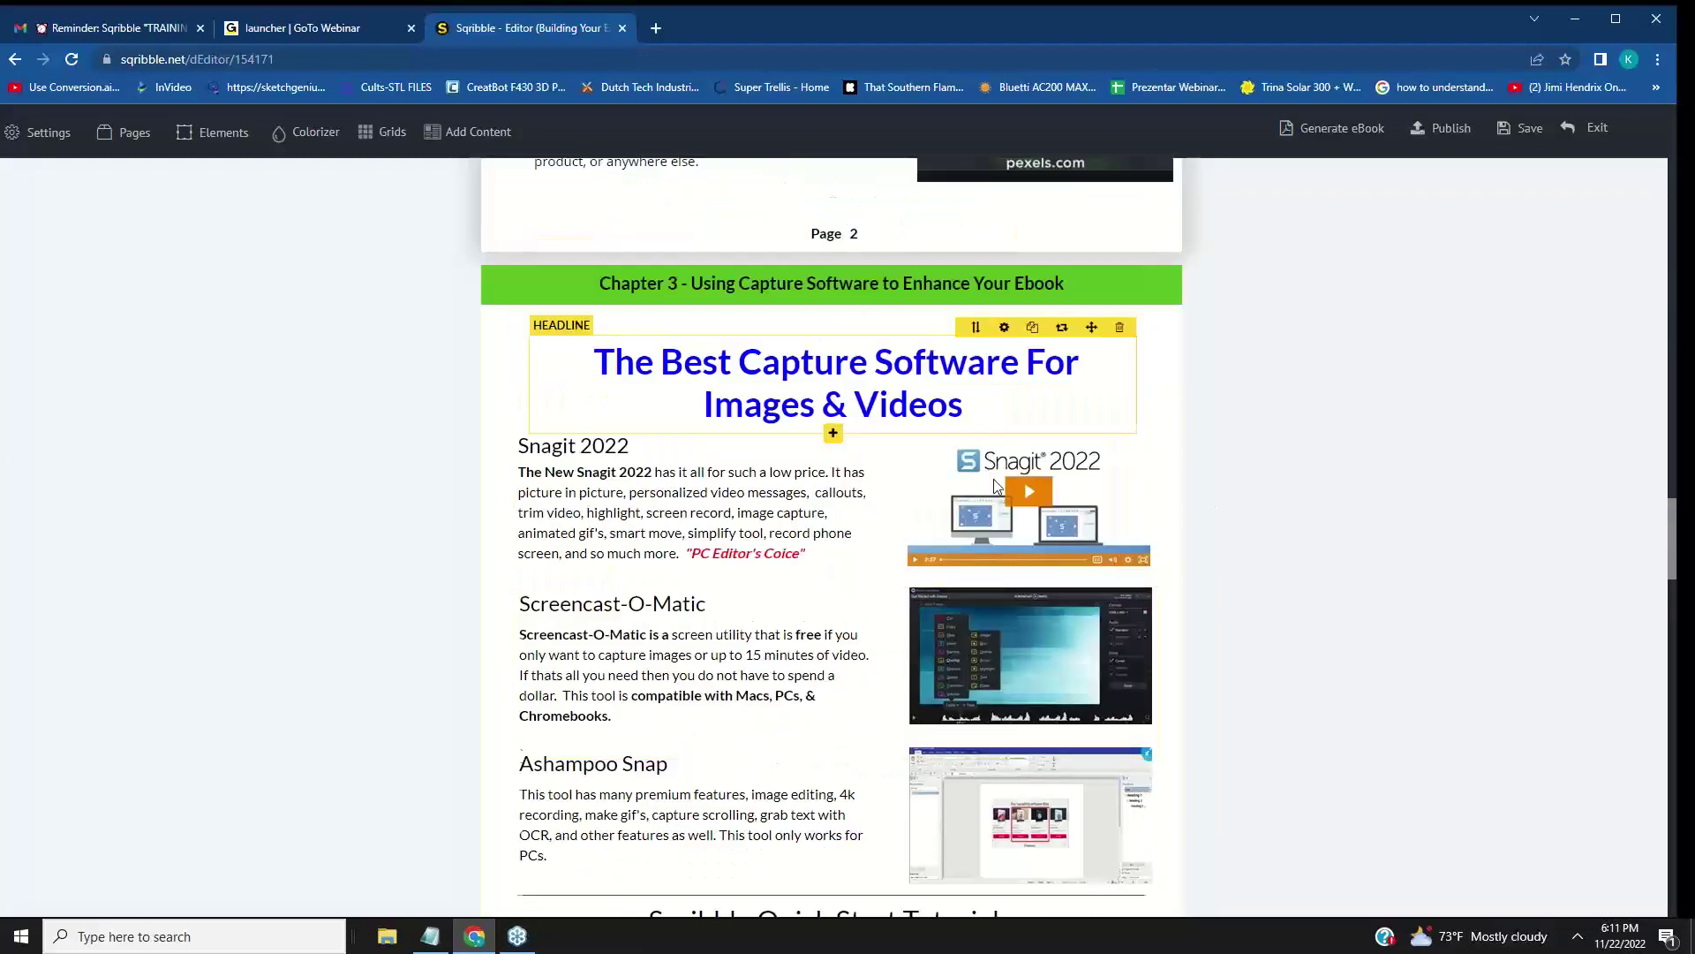
scroll(691, 433, down, 1)
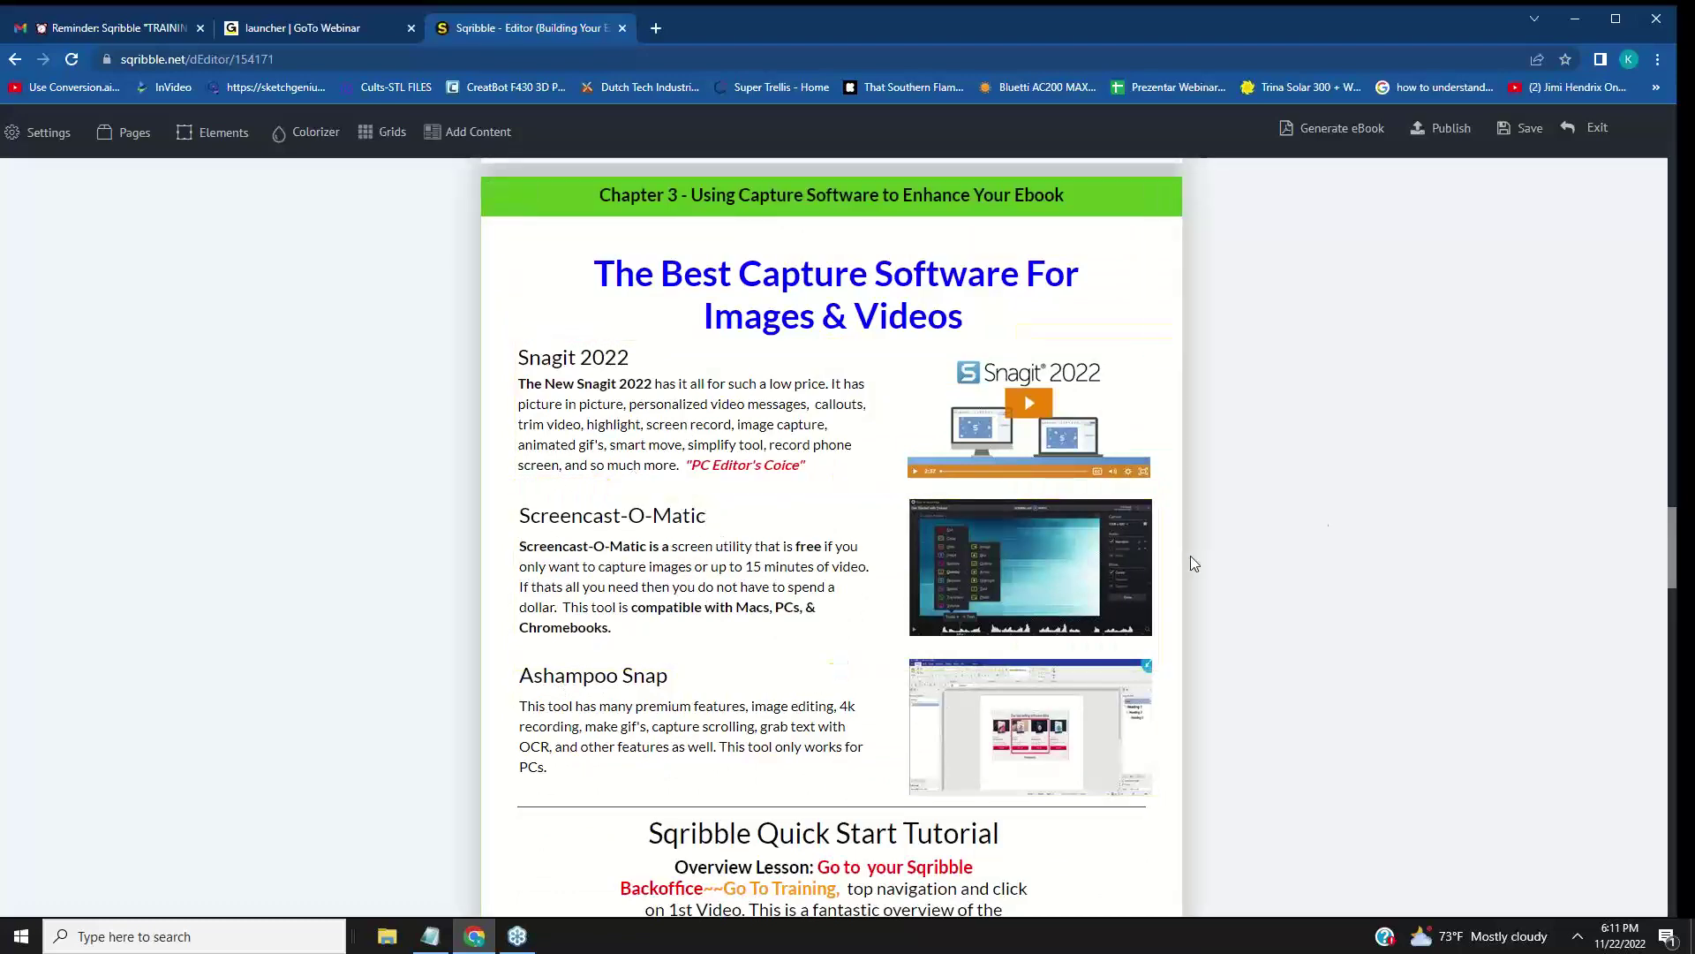
scroll(1333, 460, down, 1)
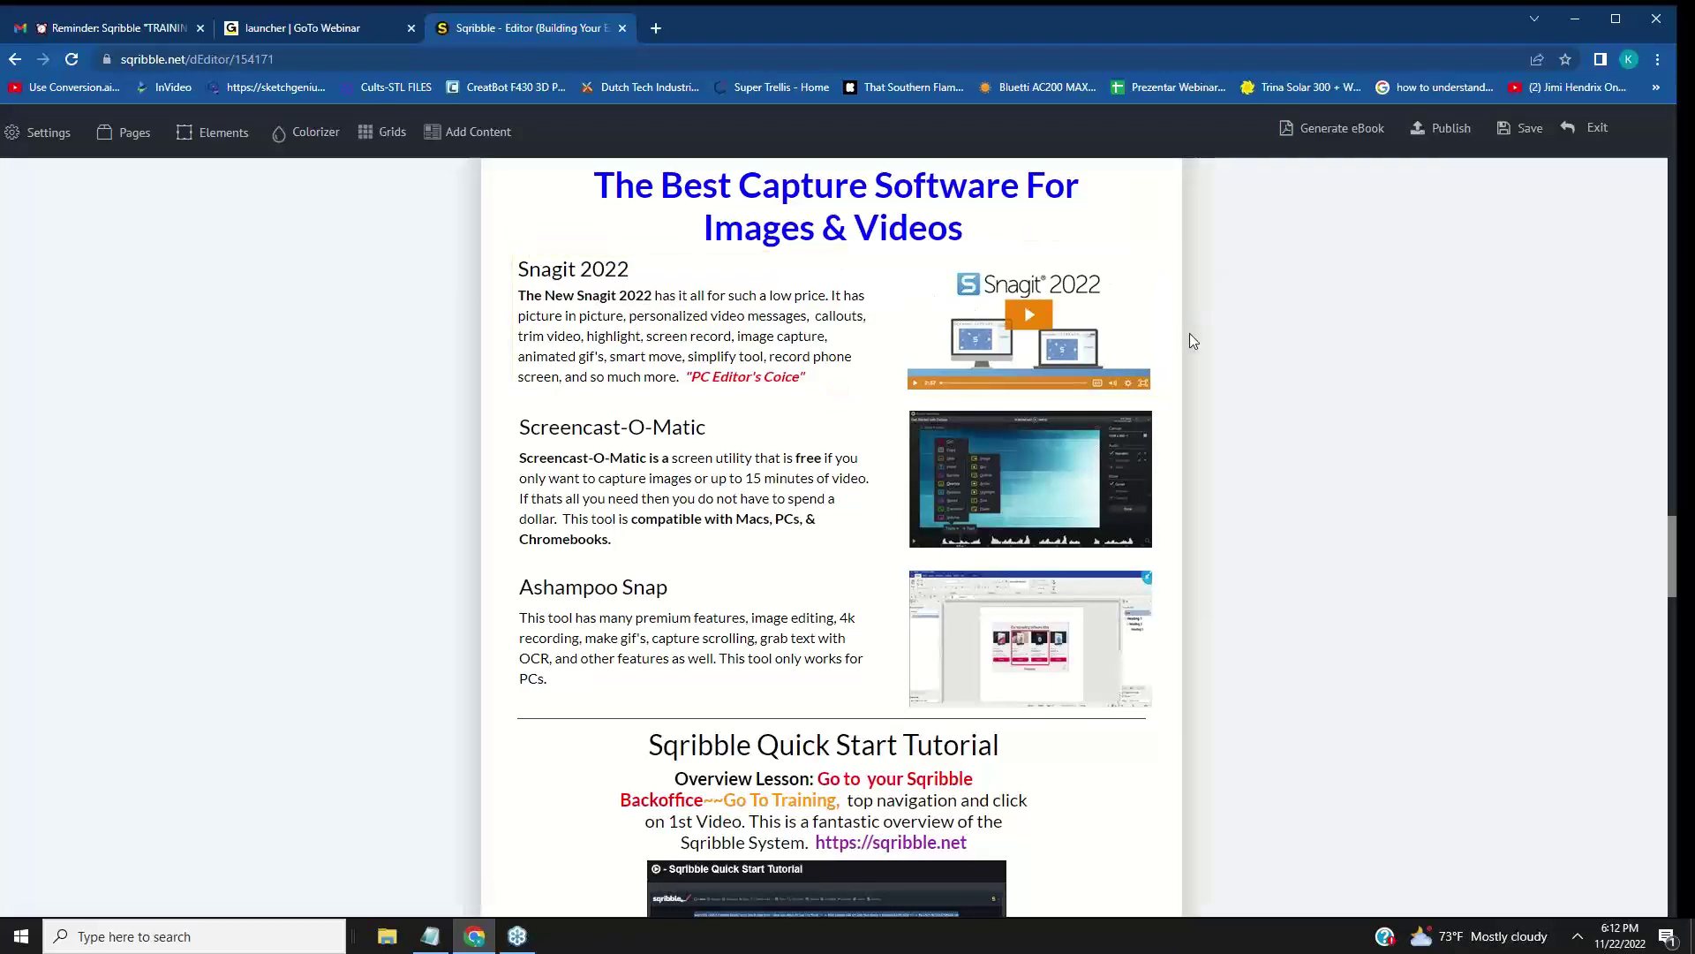
scroll(698, 380, down, 1)
scroll(1068, 406, up, 4)
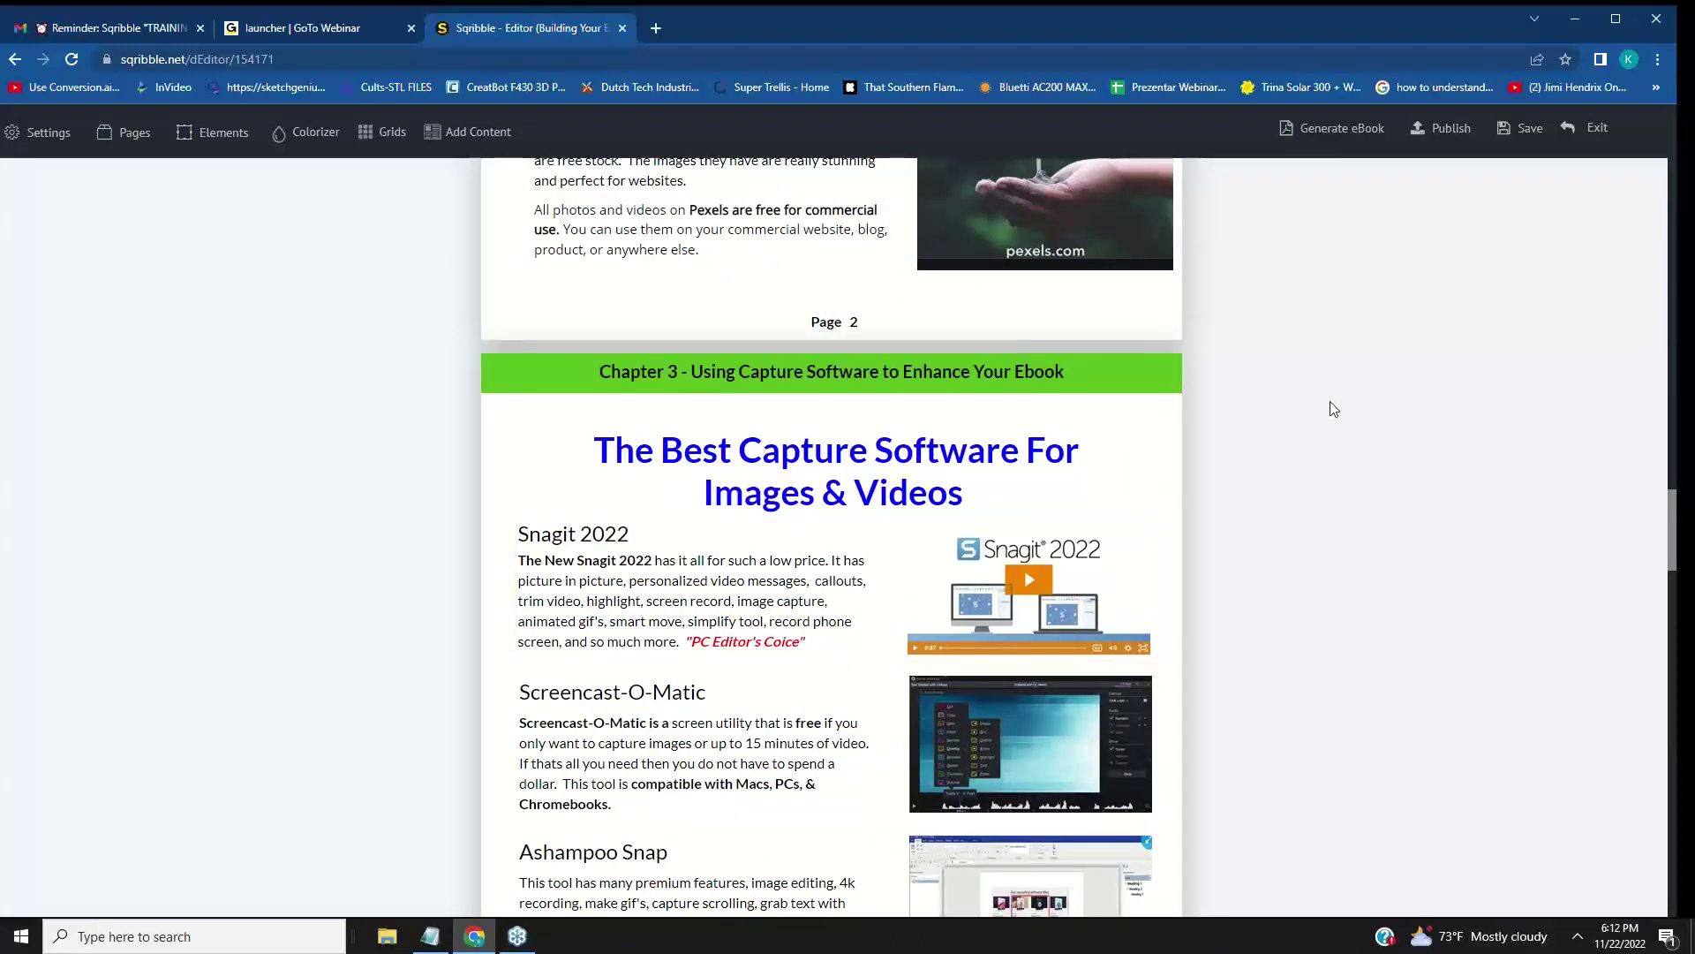
scroll(1334, 409, down, 3)
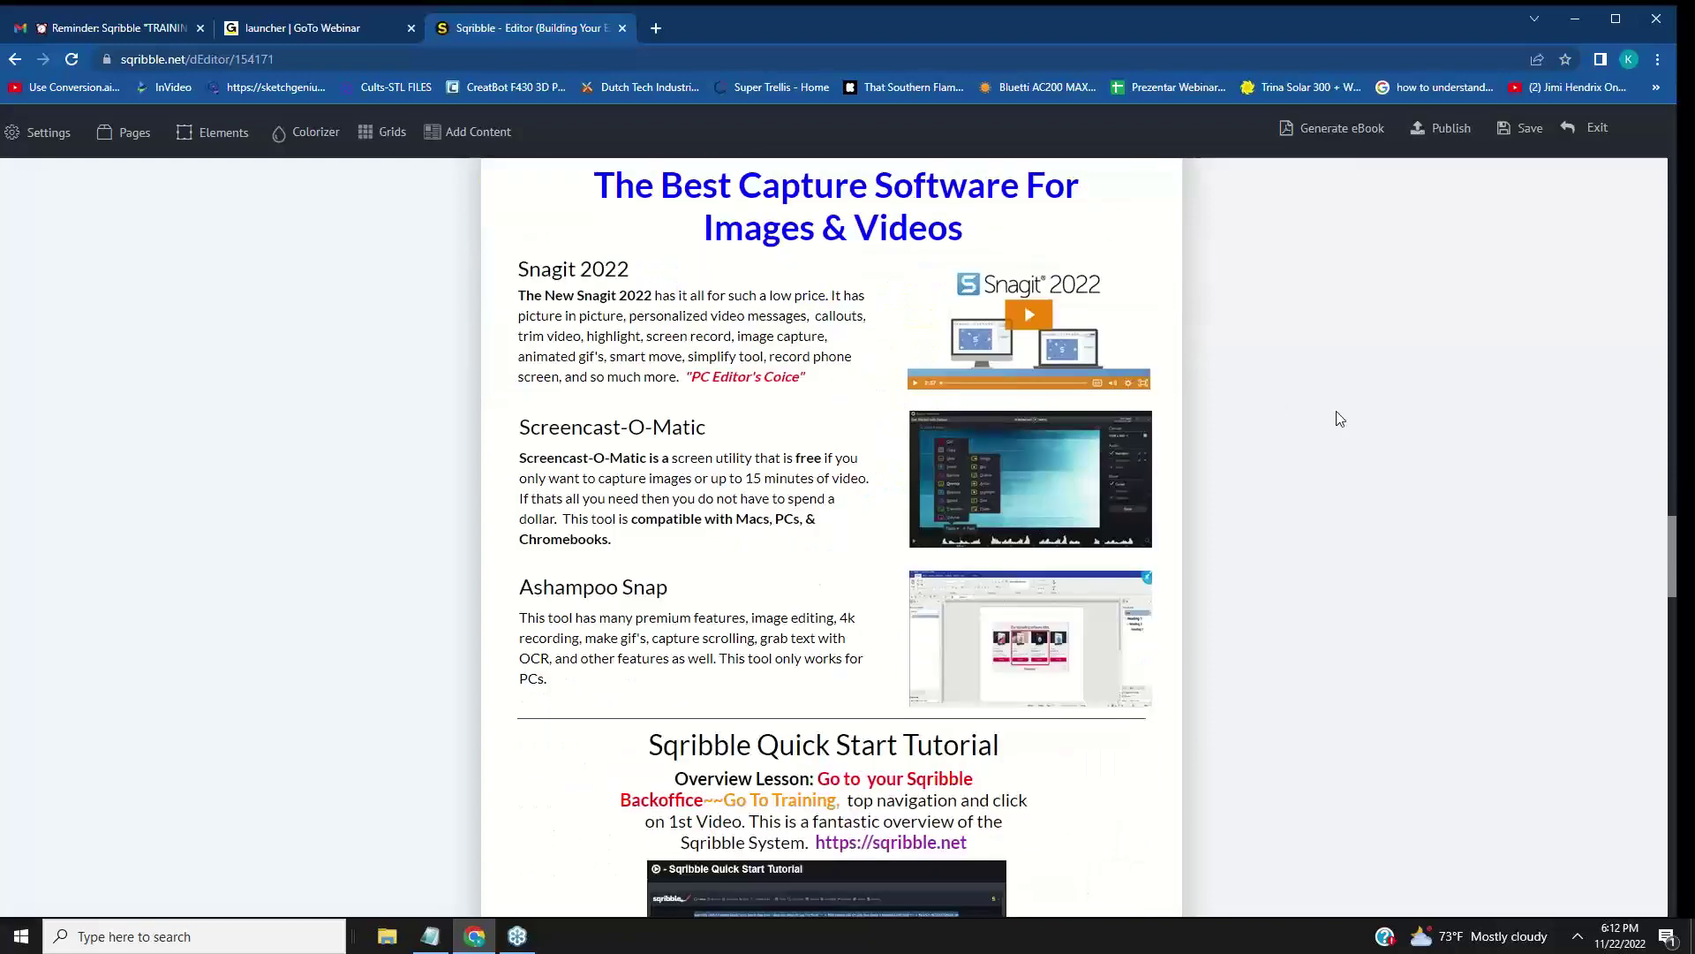
scroll(1336, 413, down, 1)
scroll(1339, 417, down, 2)
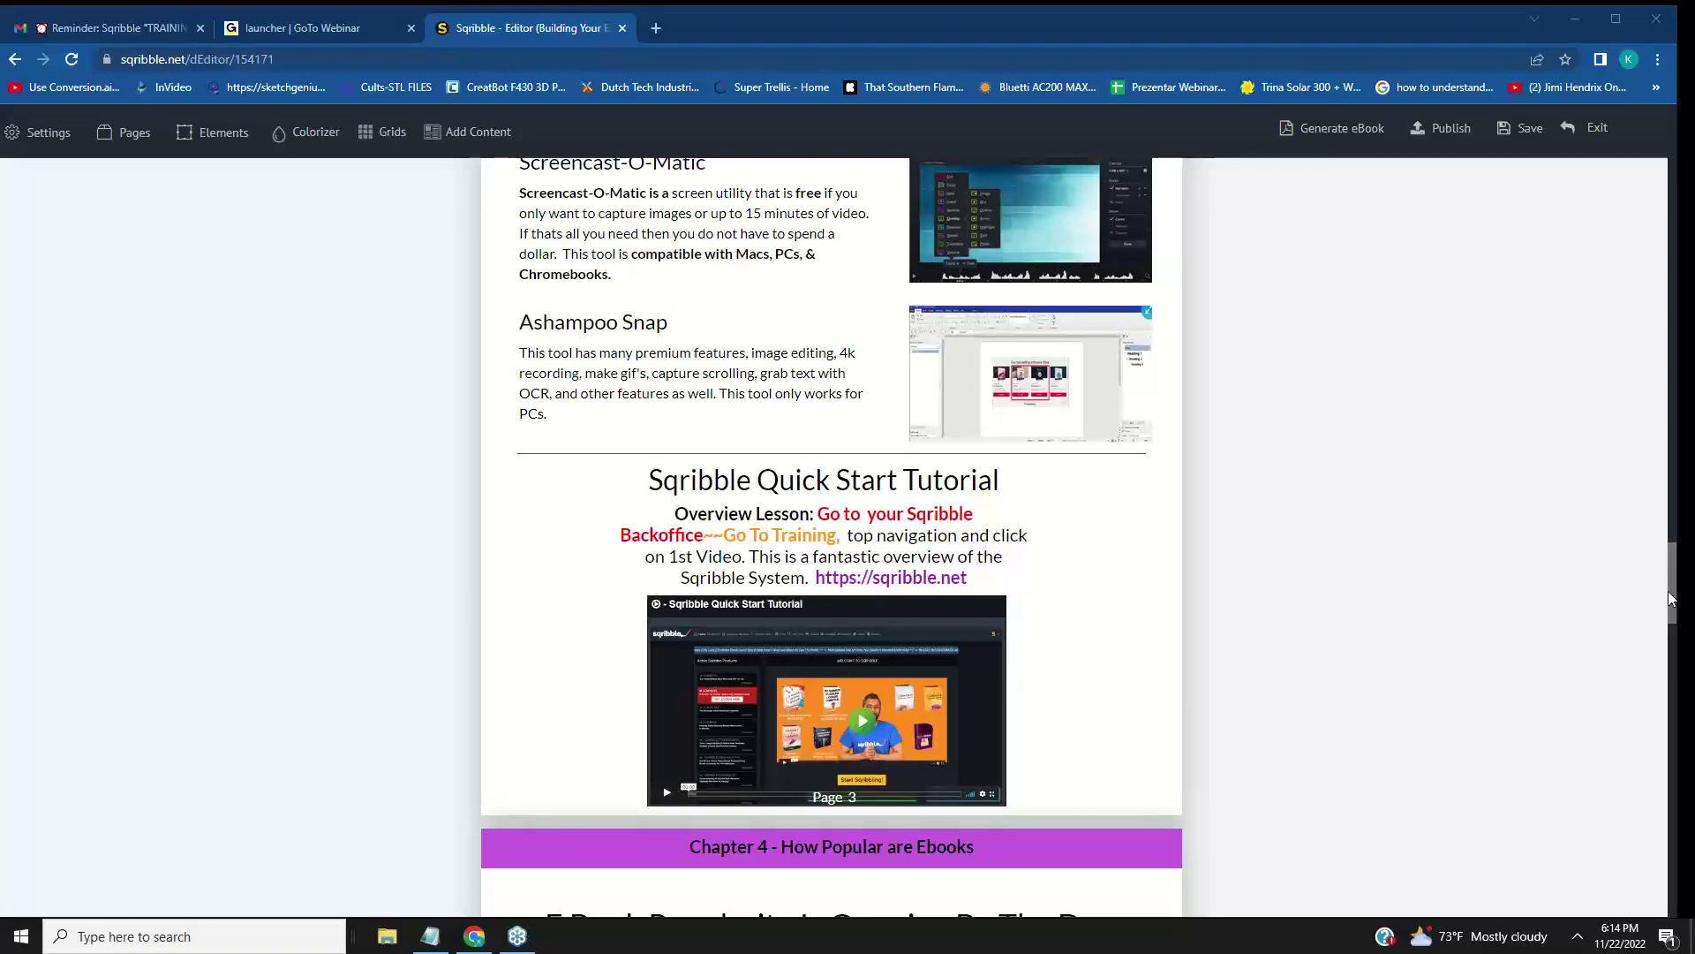
Browse the ebook from its cover through the table of contents and Chapter 1 to the free images page in Chapter 2
drag(1669, 599, 1654, 196)
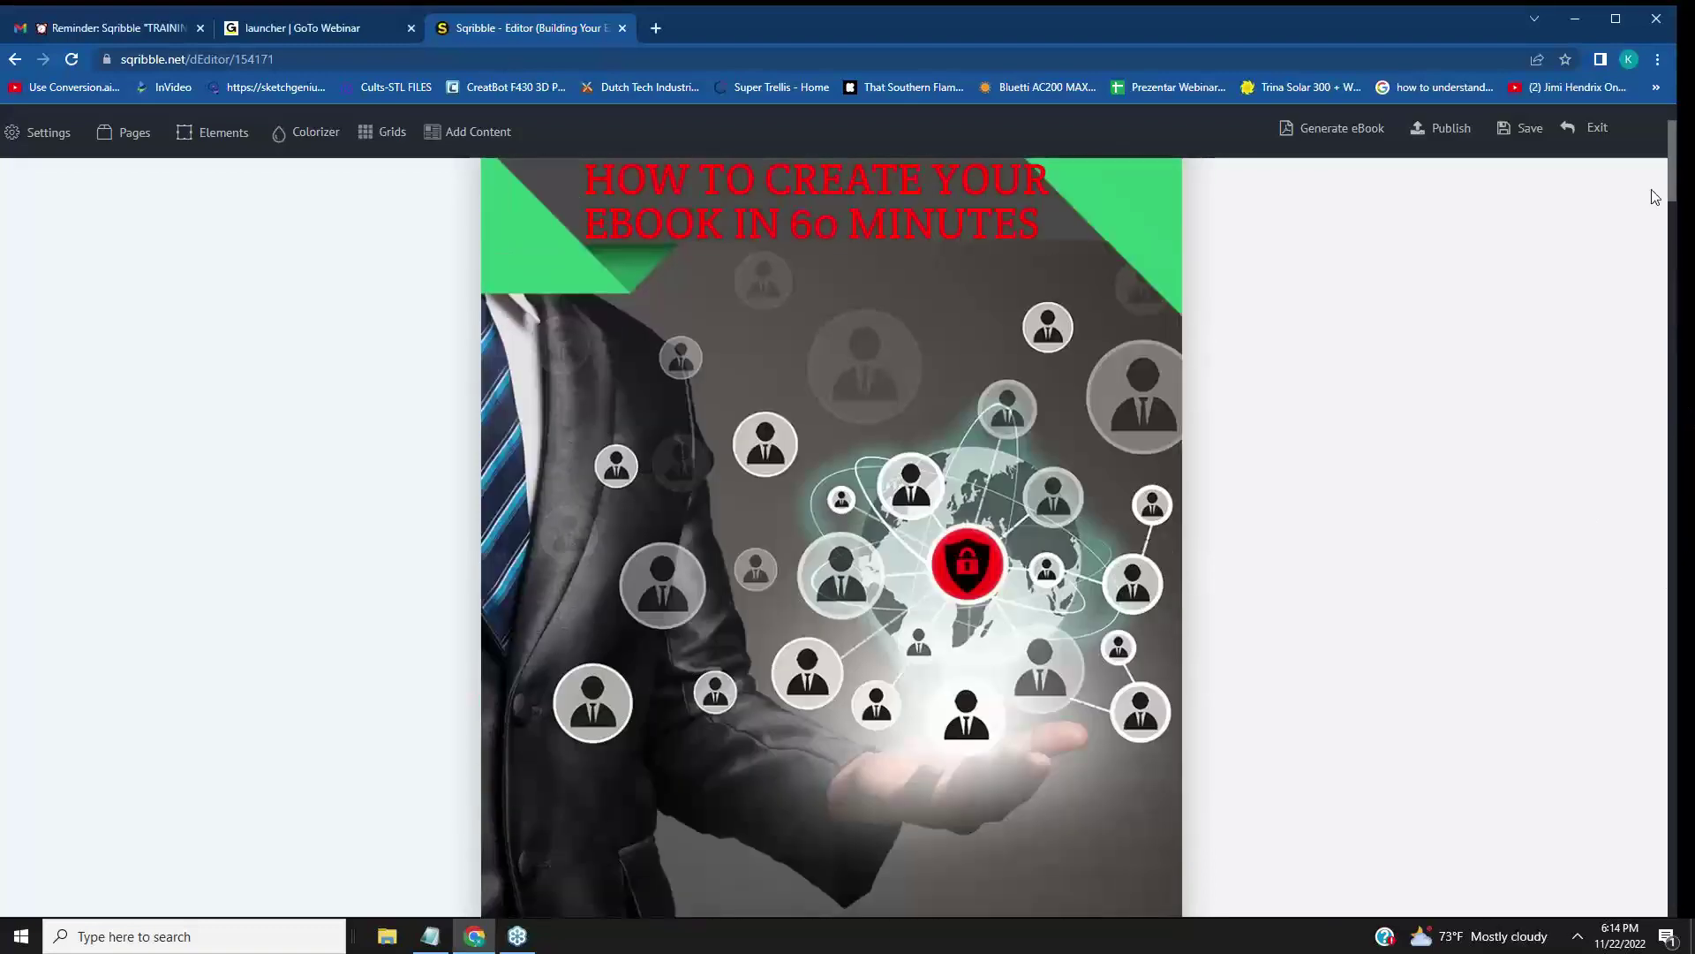
scroll(1625, 202, down, 4)
scroll(1638, 298, down, 6)
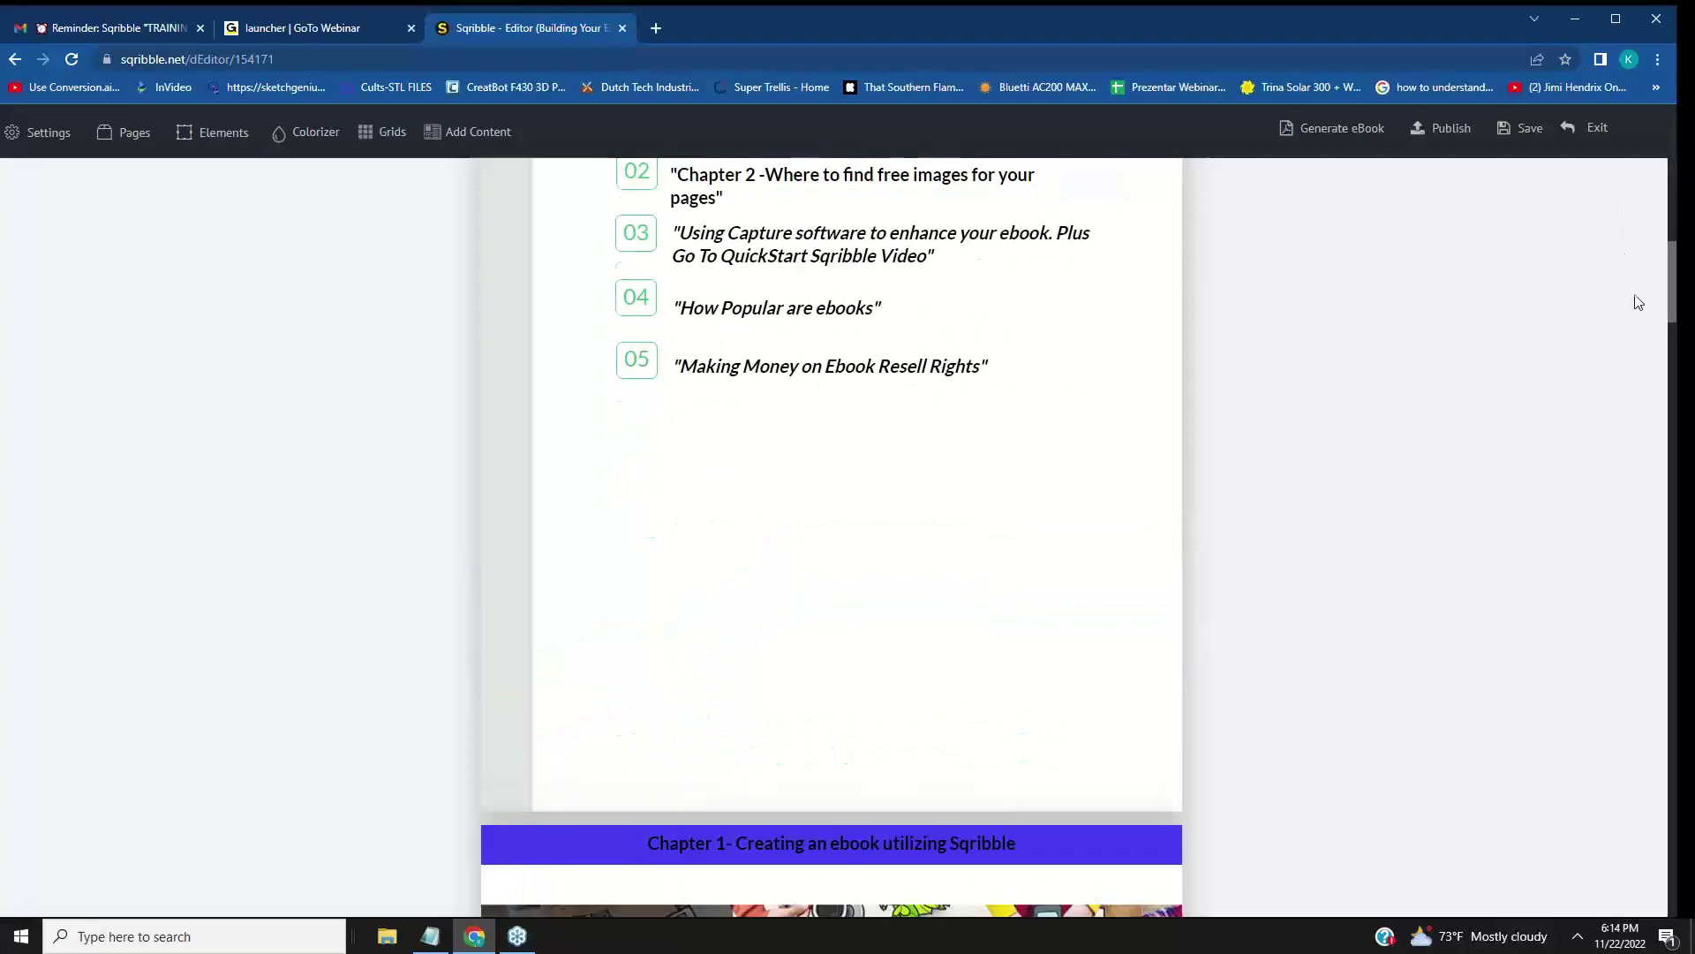
scroll(1636, 346, down, 14)
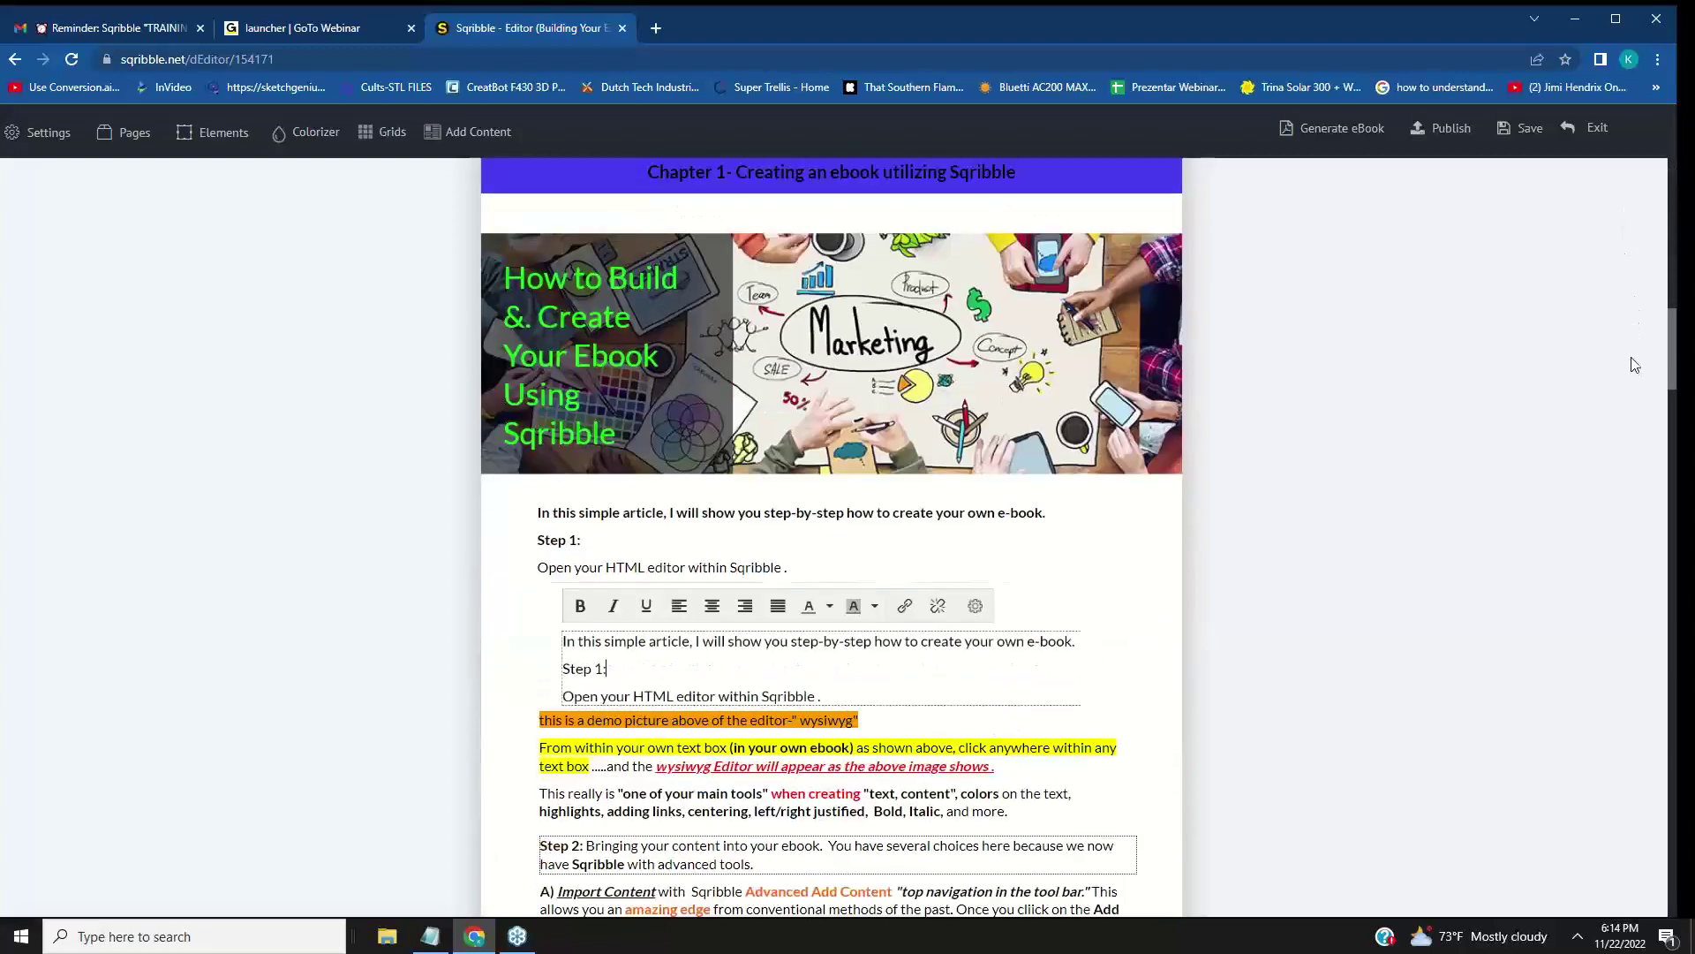
scroll(1602, 474, down, 3)
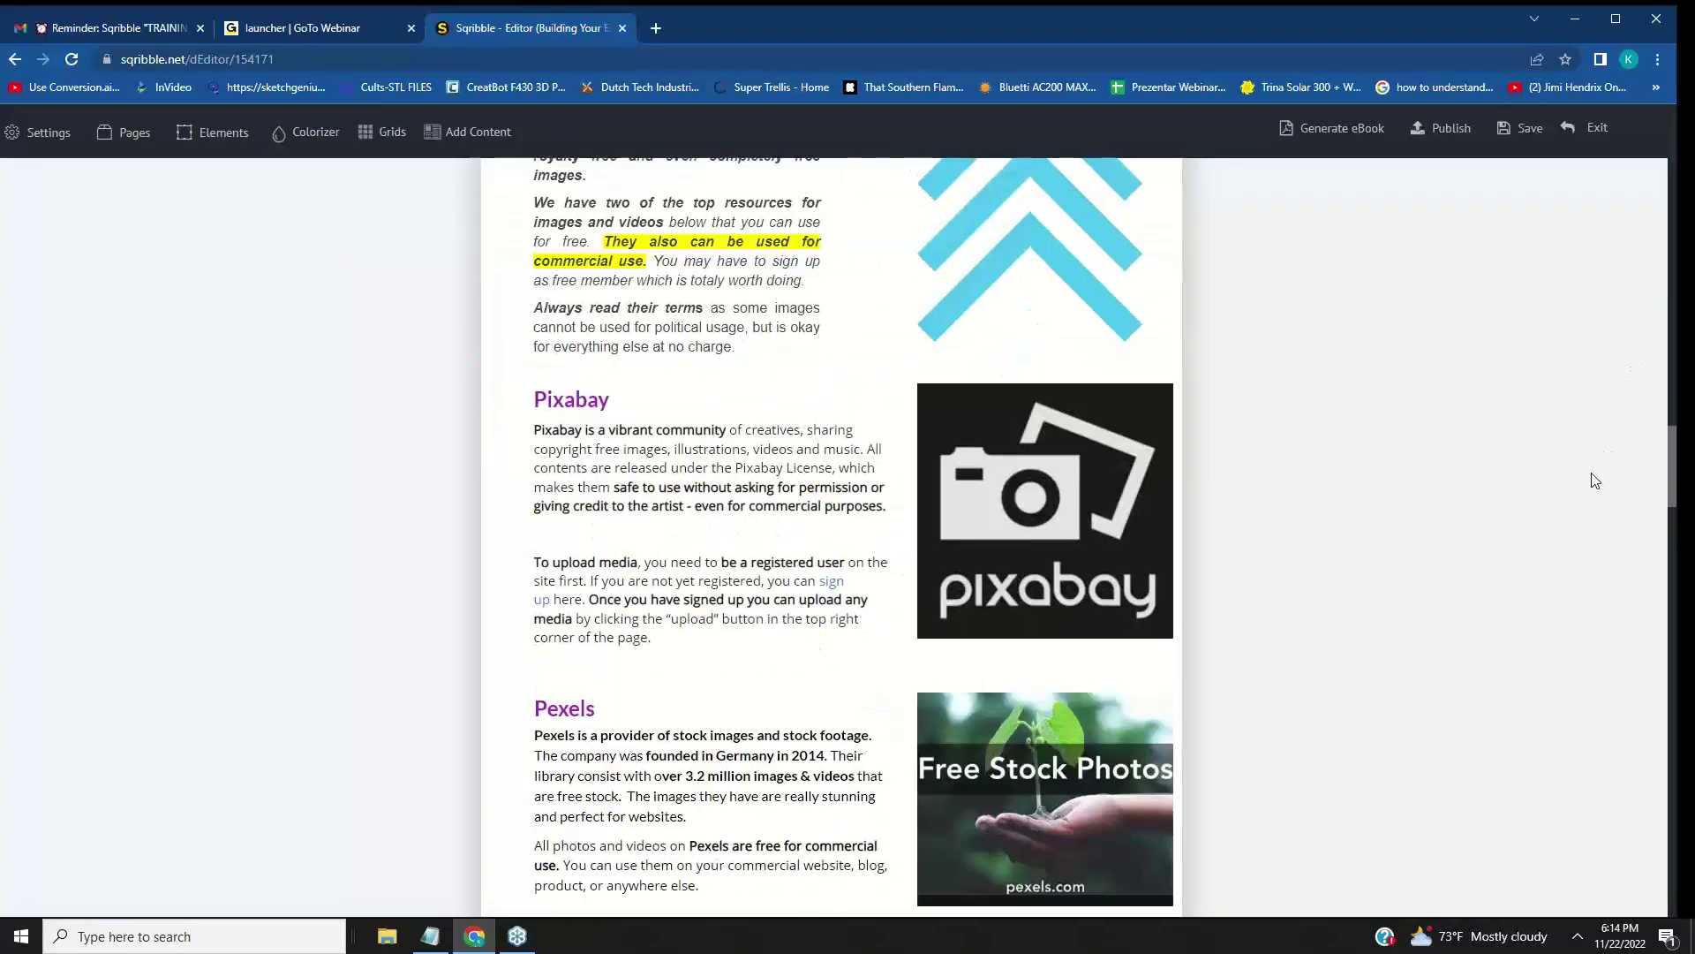
scroll(1586, 474, up, 1)
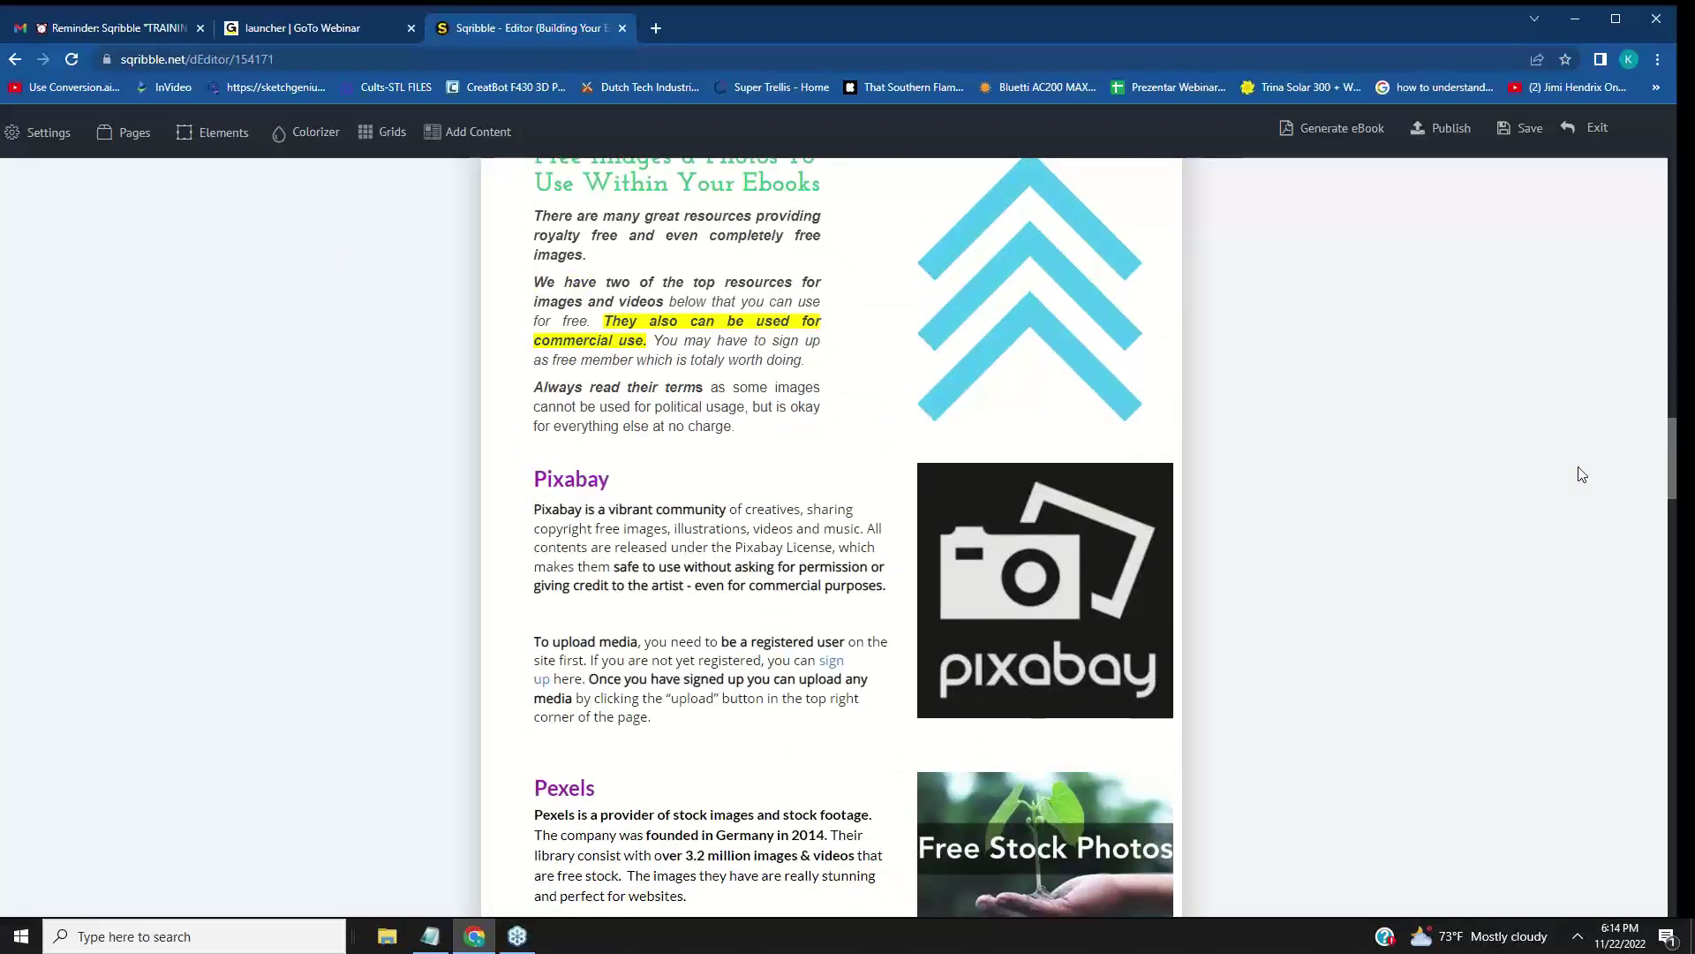
scroll(1578, 471, up, 1)
scroll(1578, 471, up, 1)
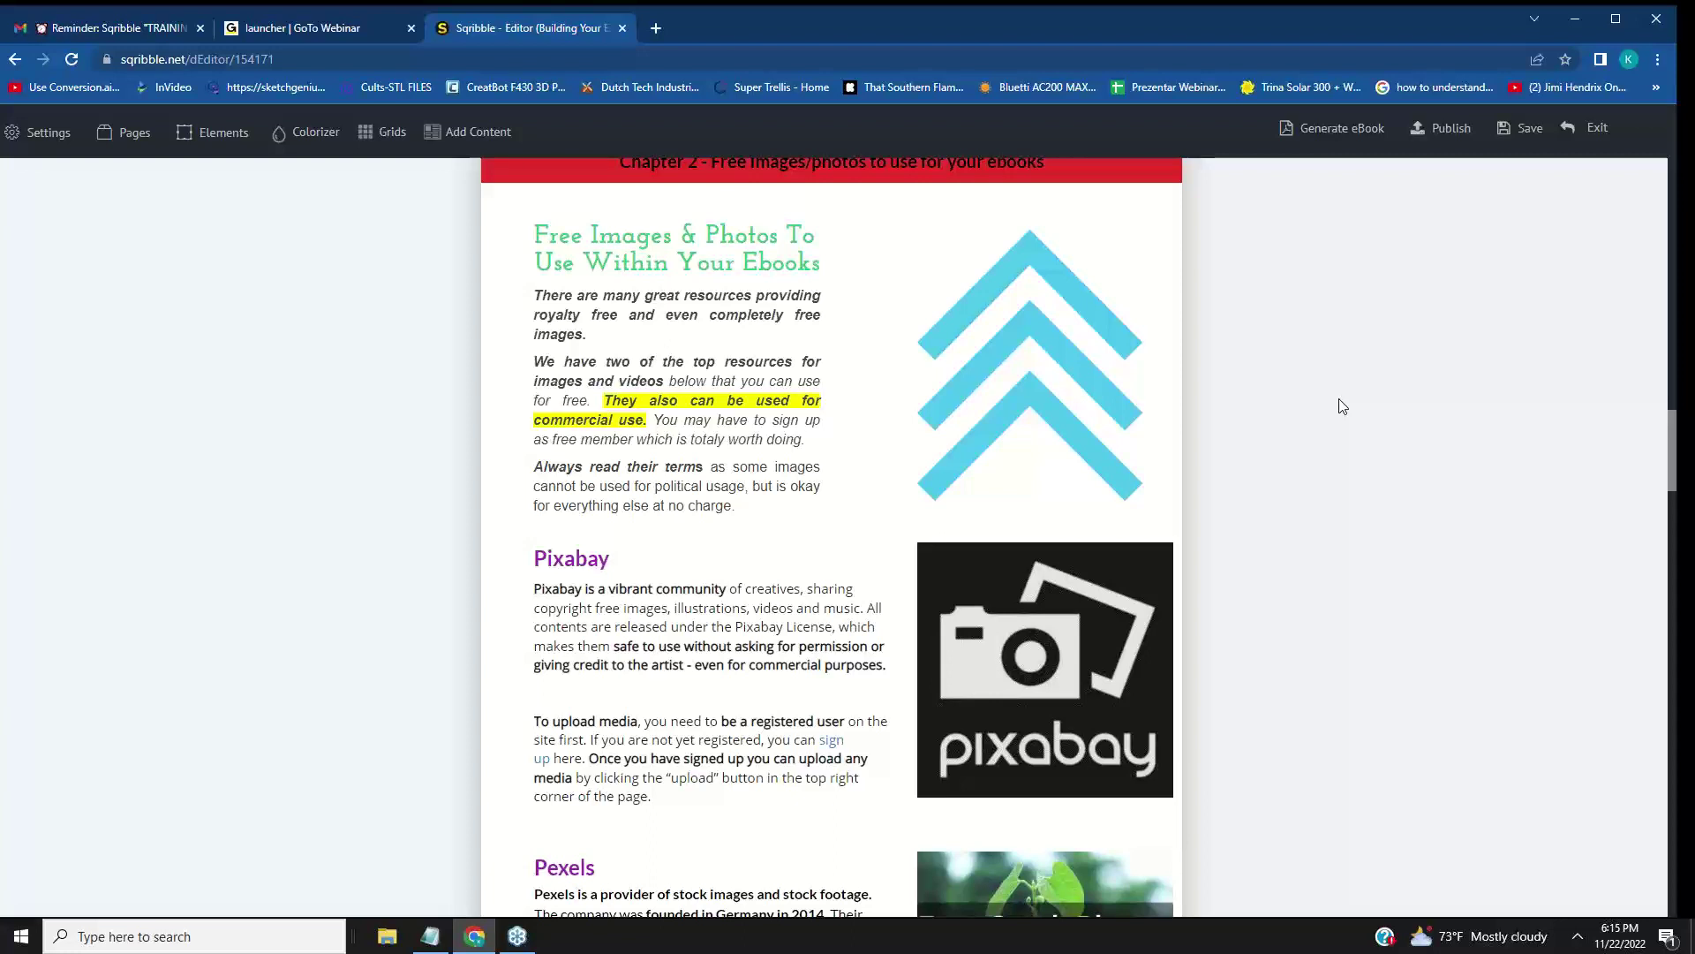
mouse_move(1009, 430)
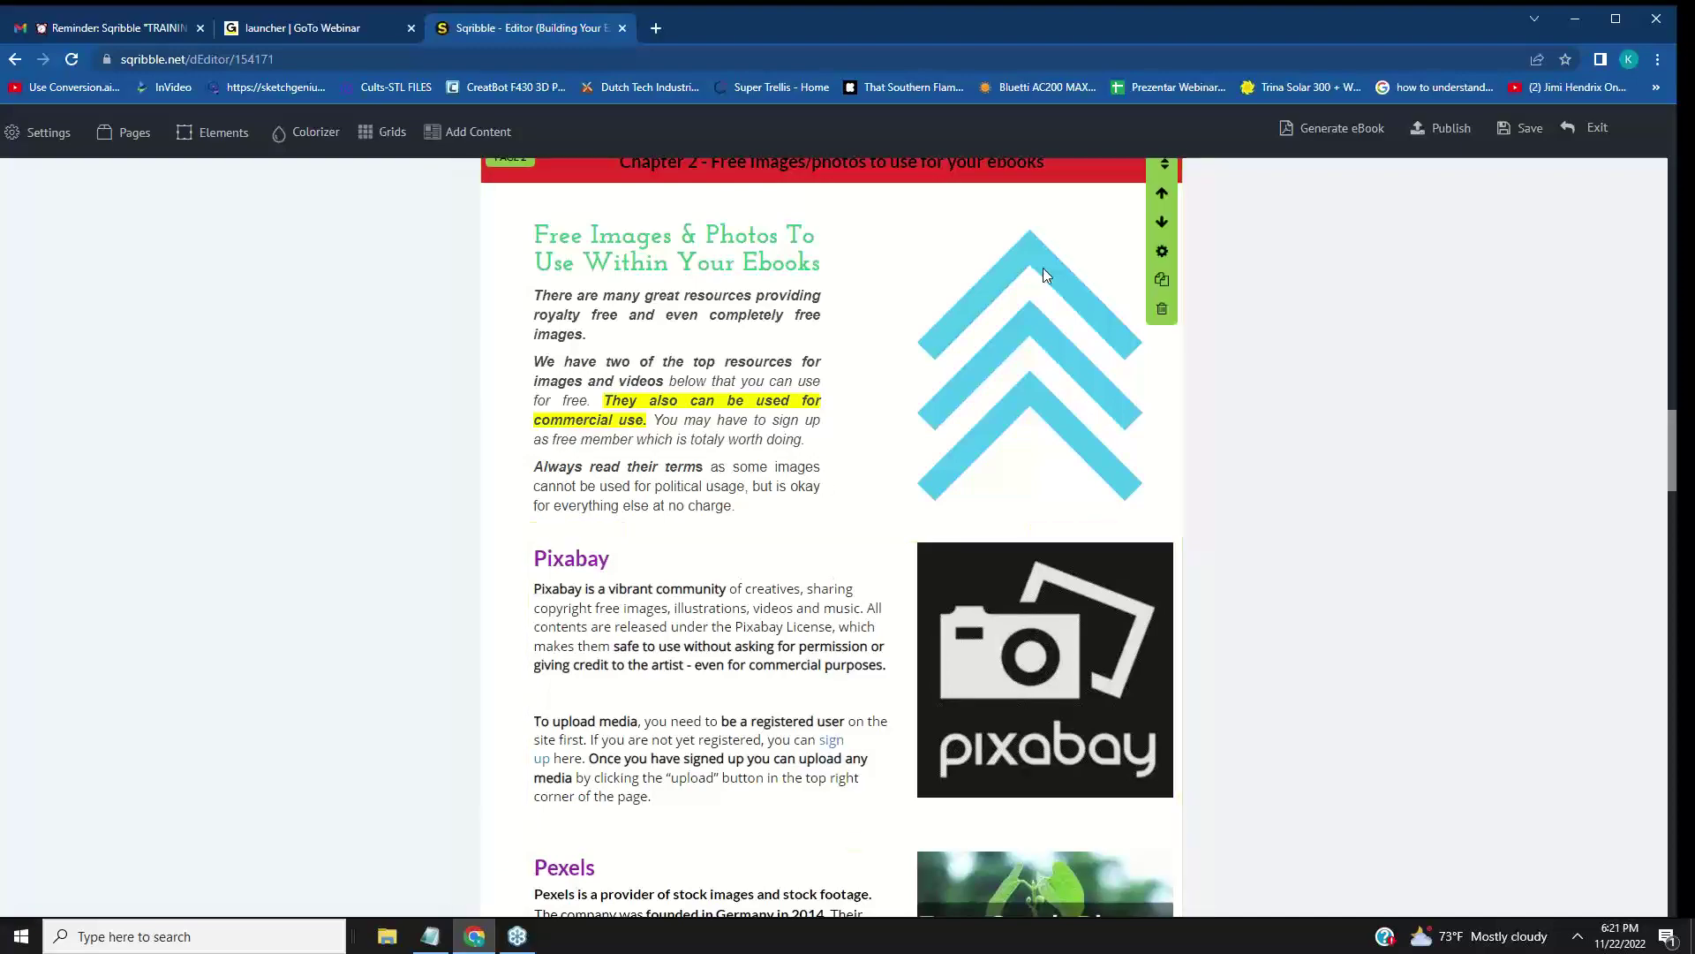
Read through Chapter 1 on creating an ebook, covering Step 1 on the HTML editor and Step 2 on bringing in content
scroll(1184, 488, up, 20)
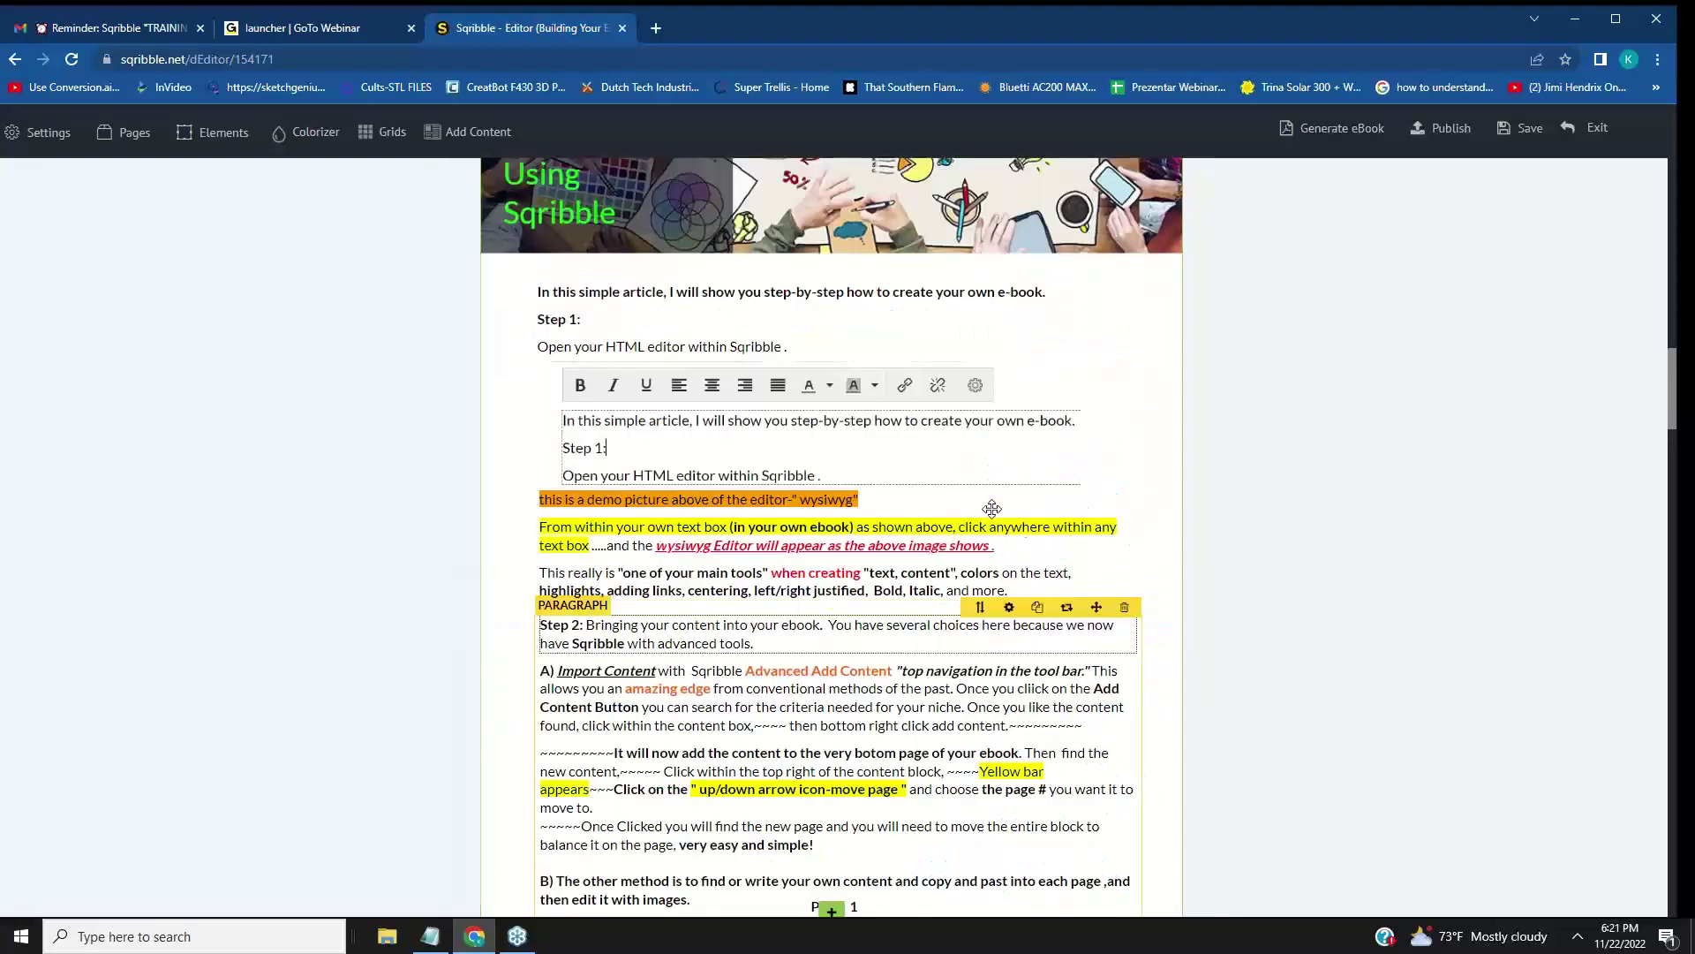
scroll(1063, 532, down, 4)
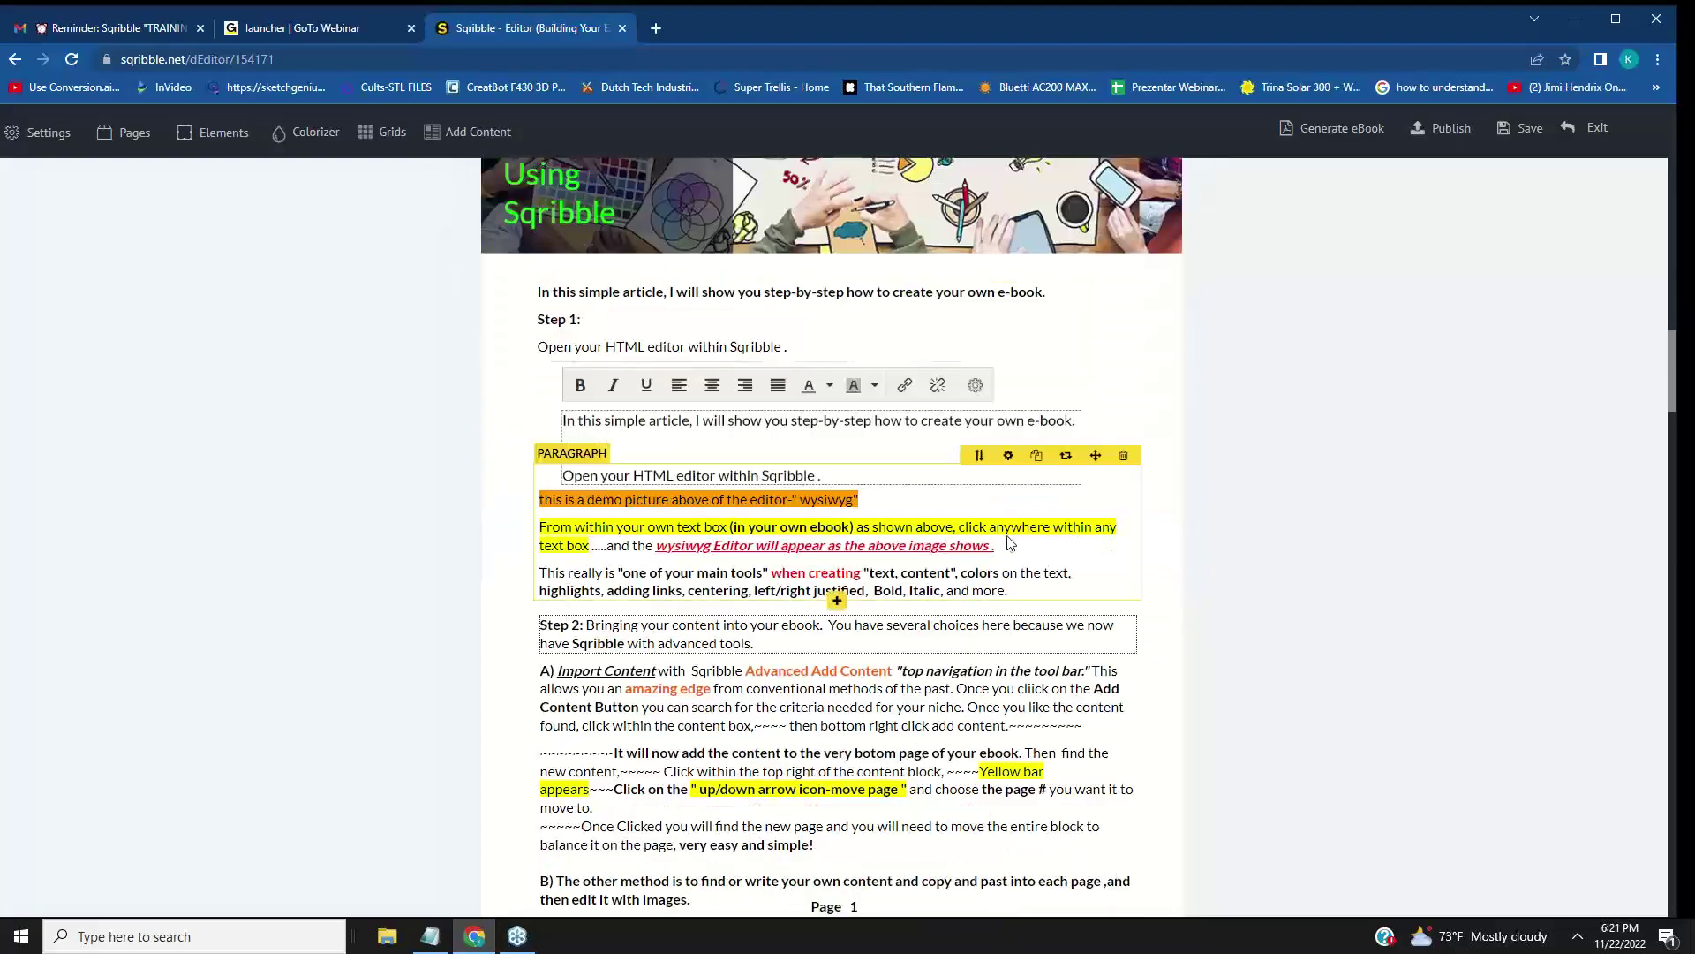
scroll(1055, 525, down, 2)
scroll(1217, 492, up, 2)
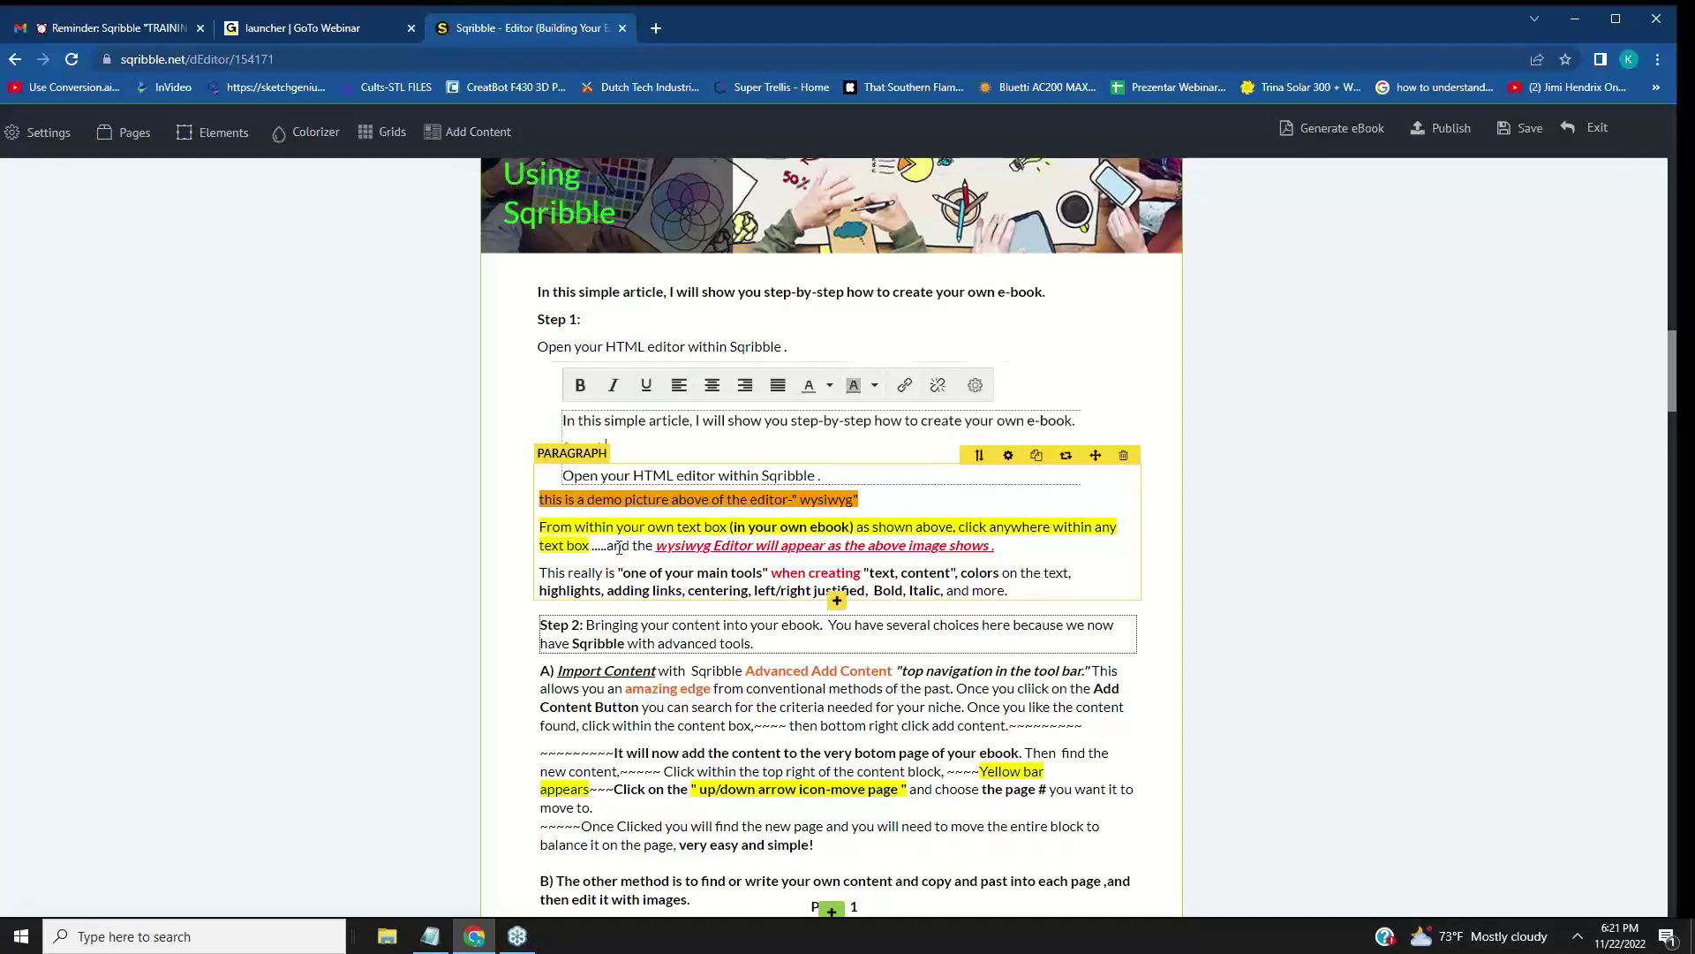
scroll(1218, 508, up, 1)
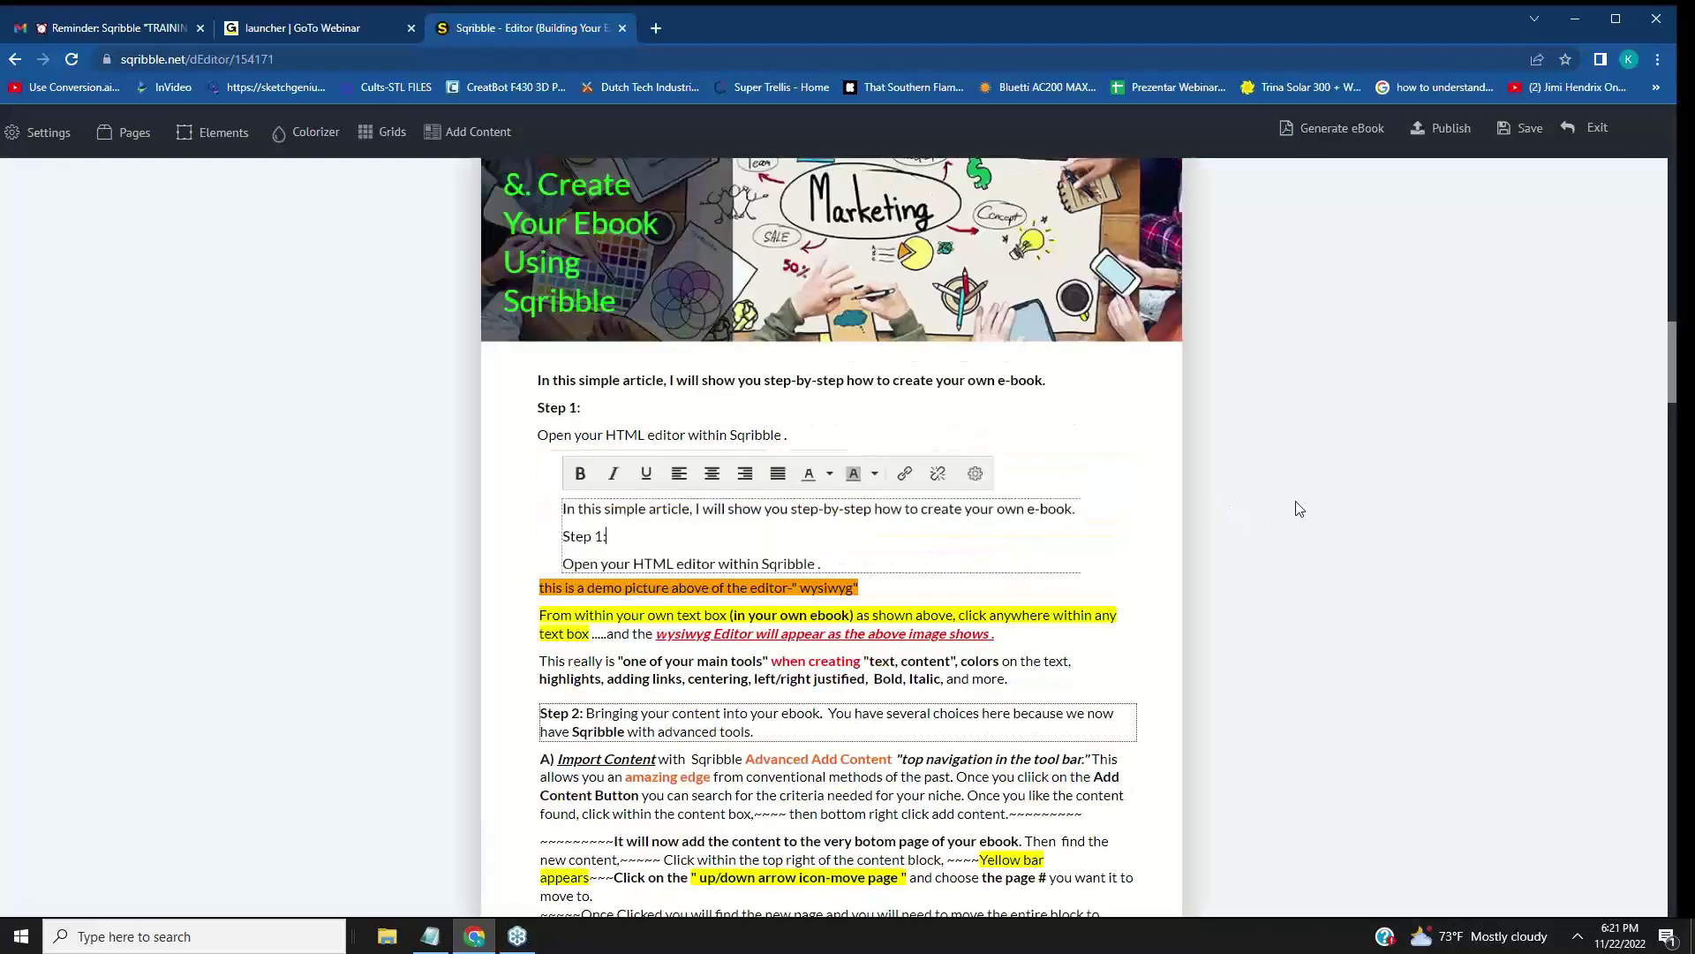
scroll(1301, 508, down, 1)
scroll(1301, 508, down, 2)
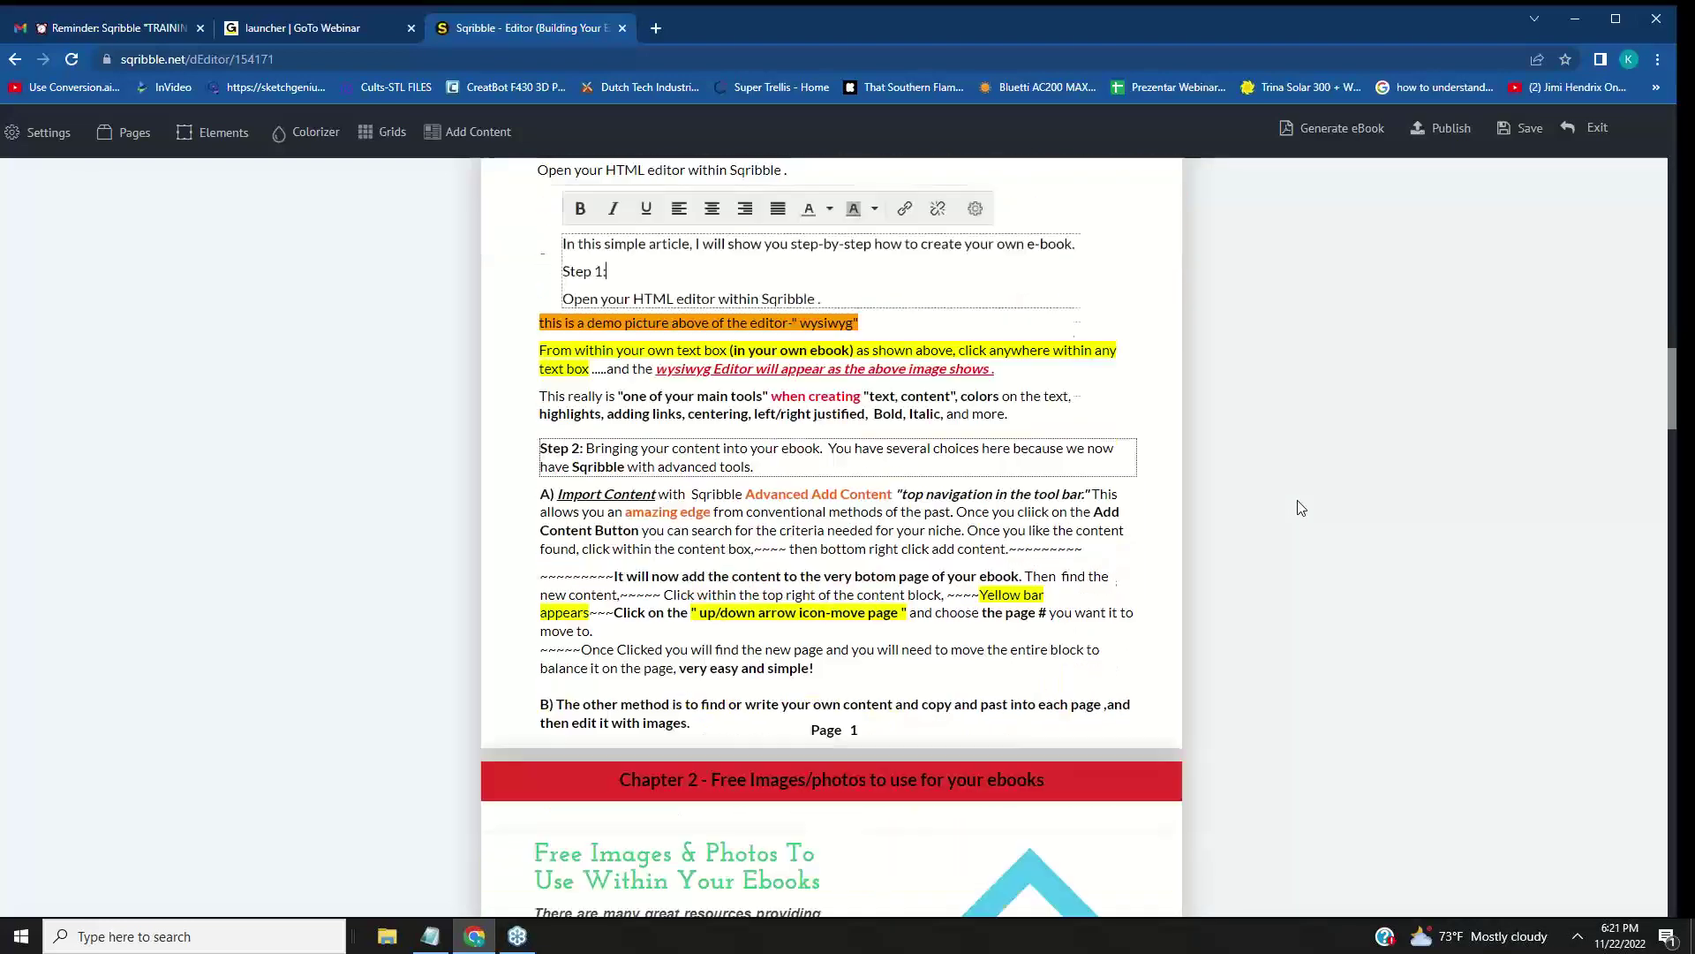
scroll(1340, 490, down, 2)
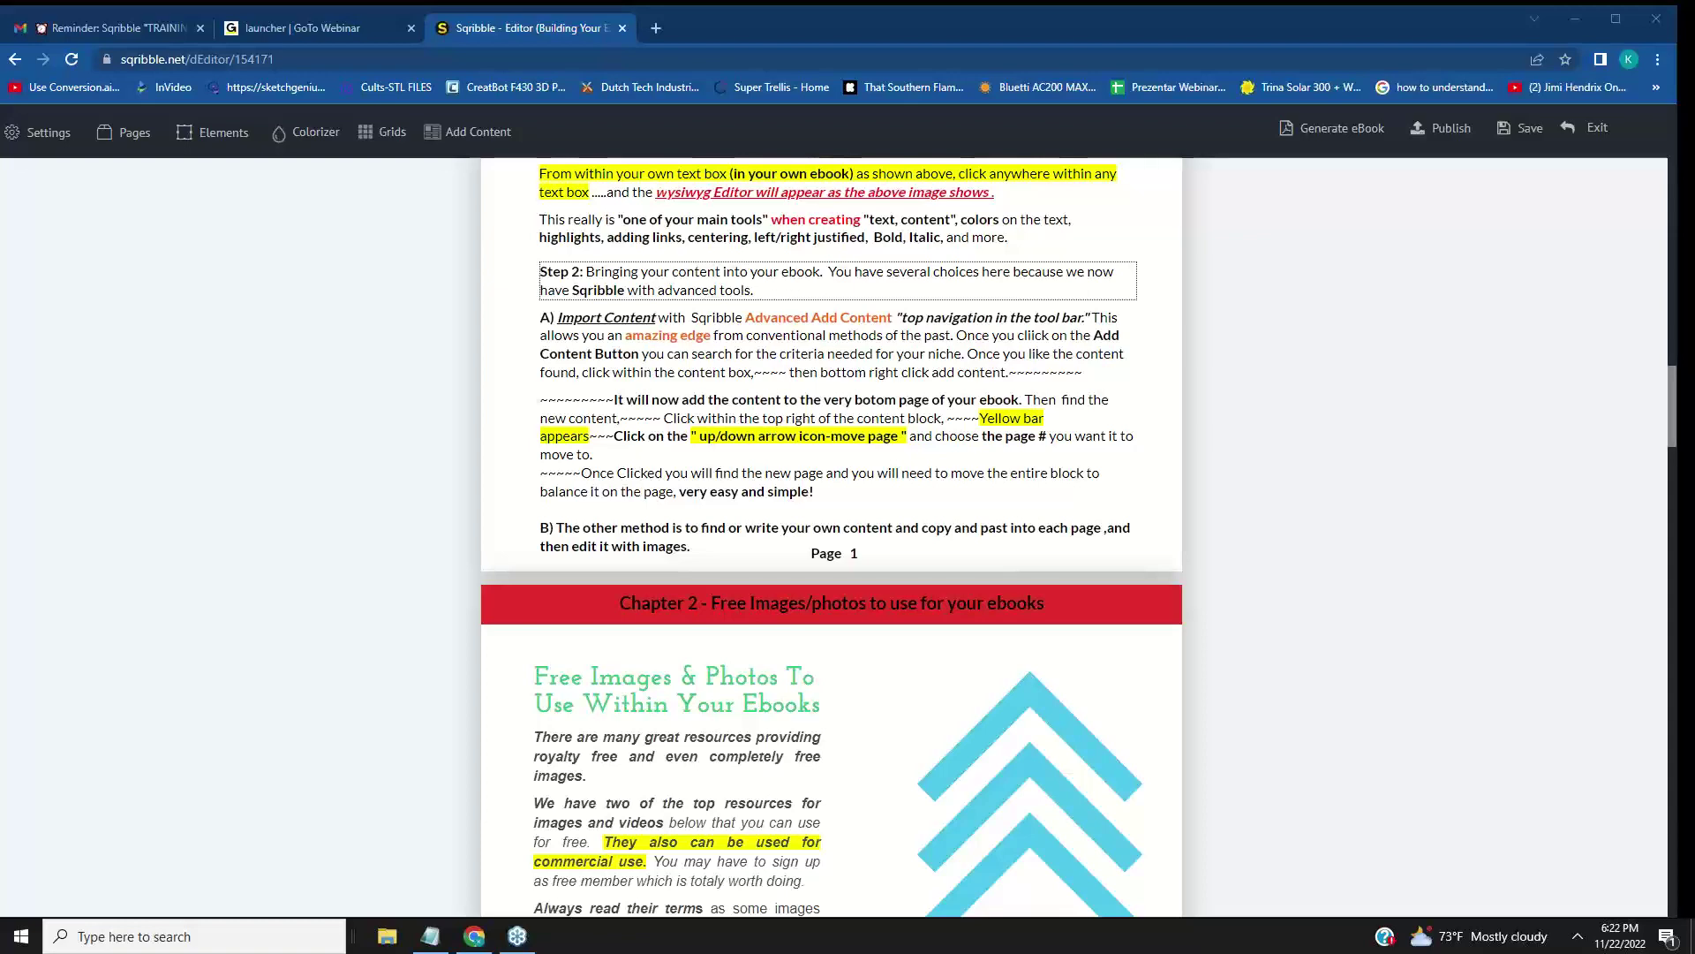
scroll(1392, 417, up, 5)
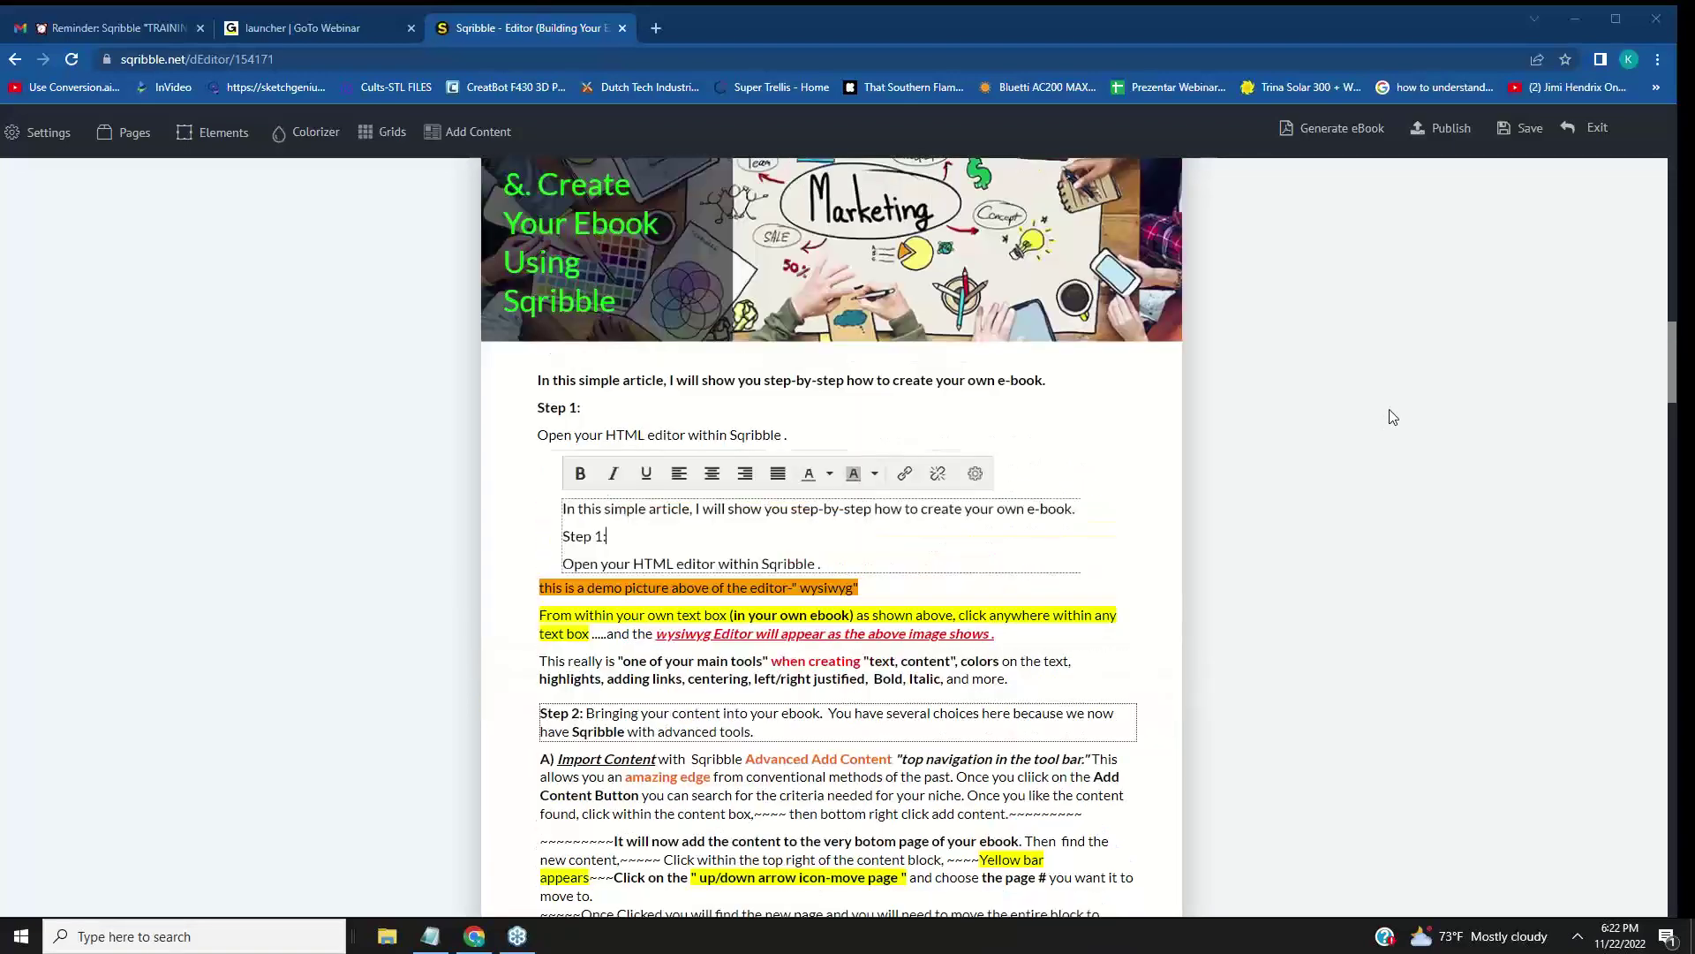
scroll(1393, 417, up, 4)
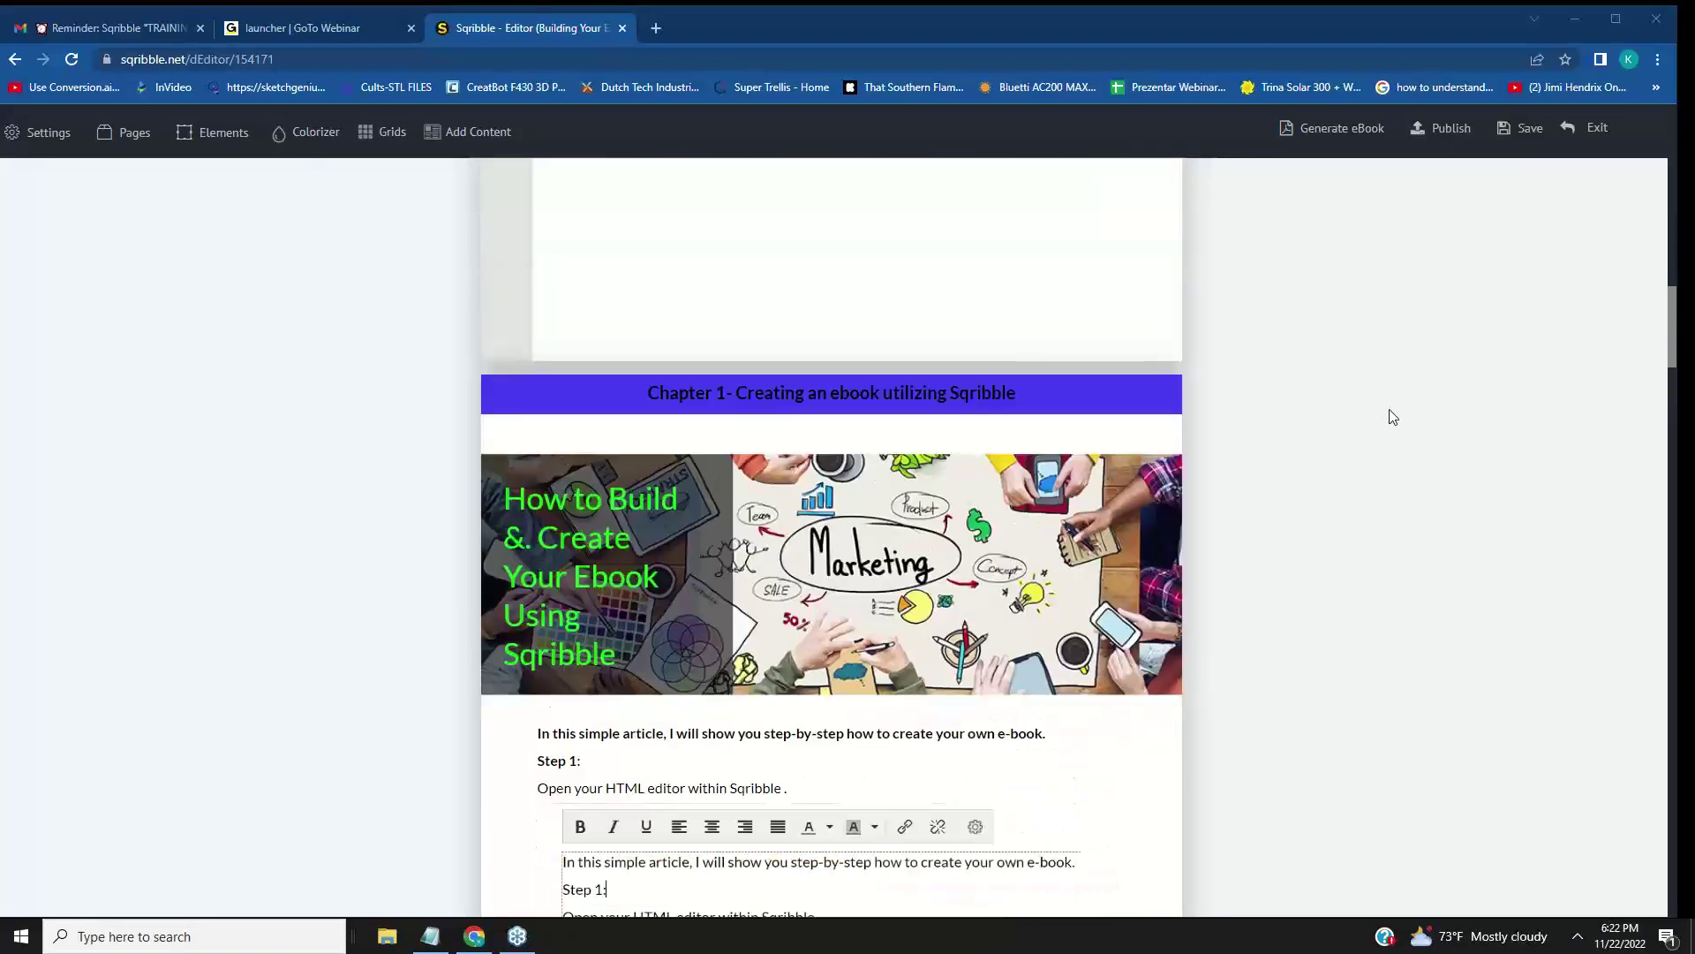
scroll(1392, 417, up, 3)
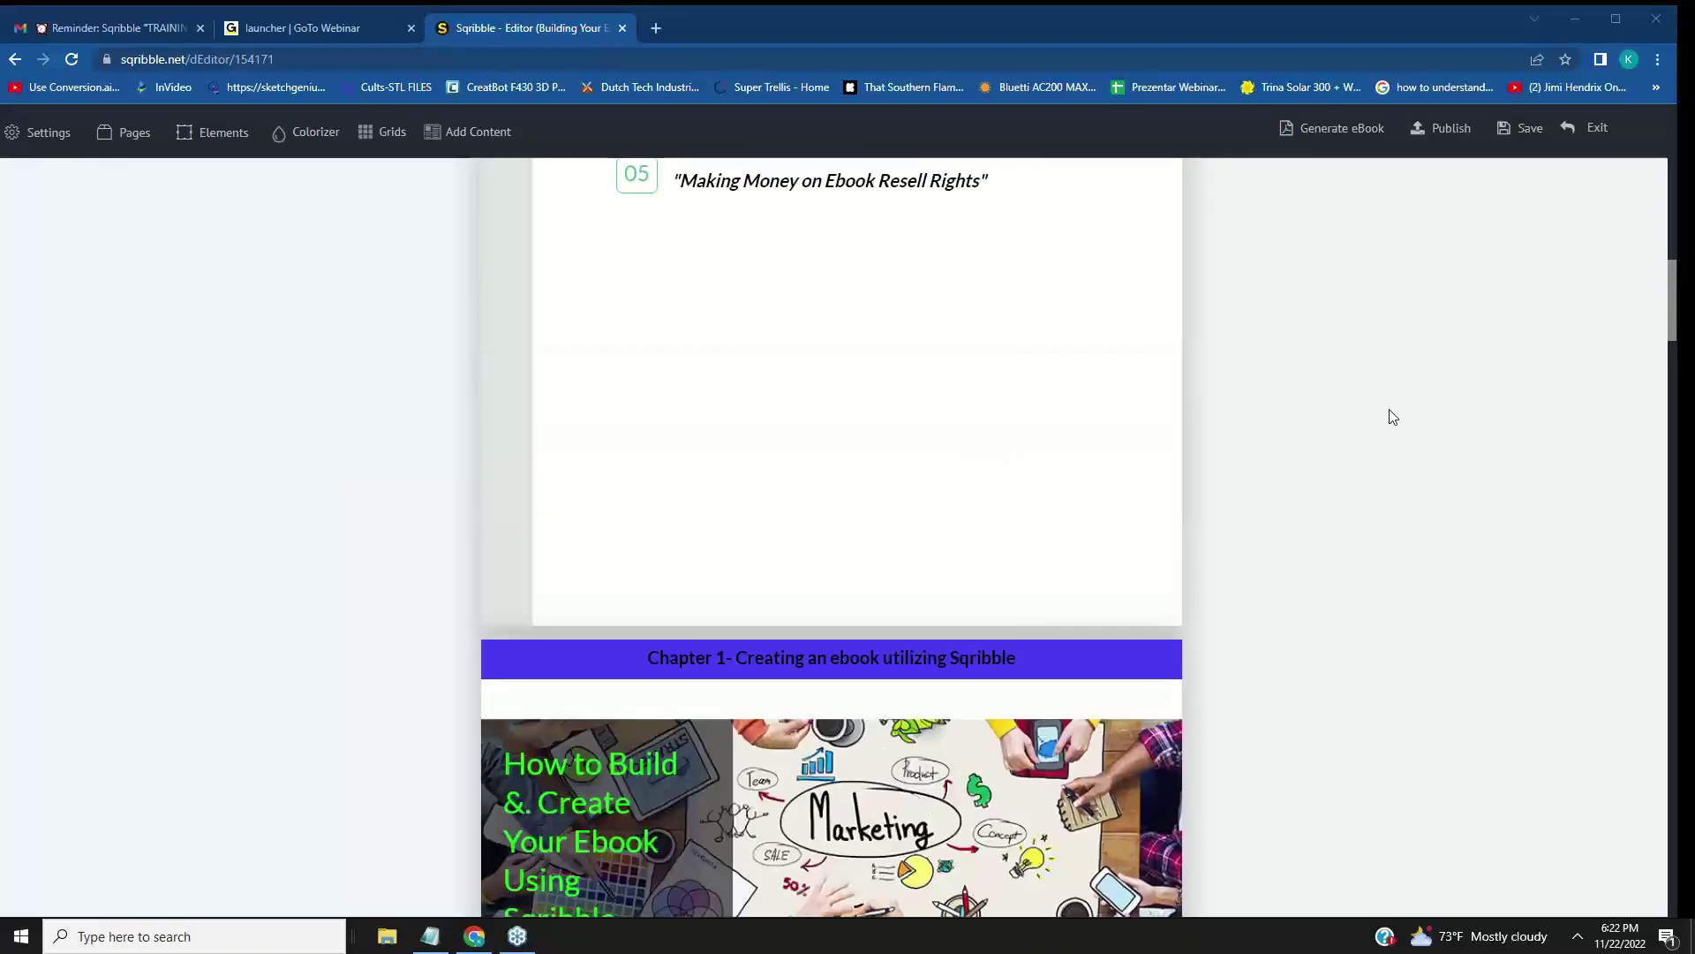
scroll(1393, 417, down, 15)
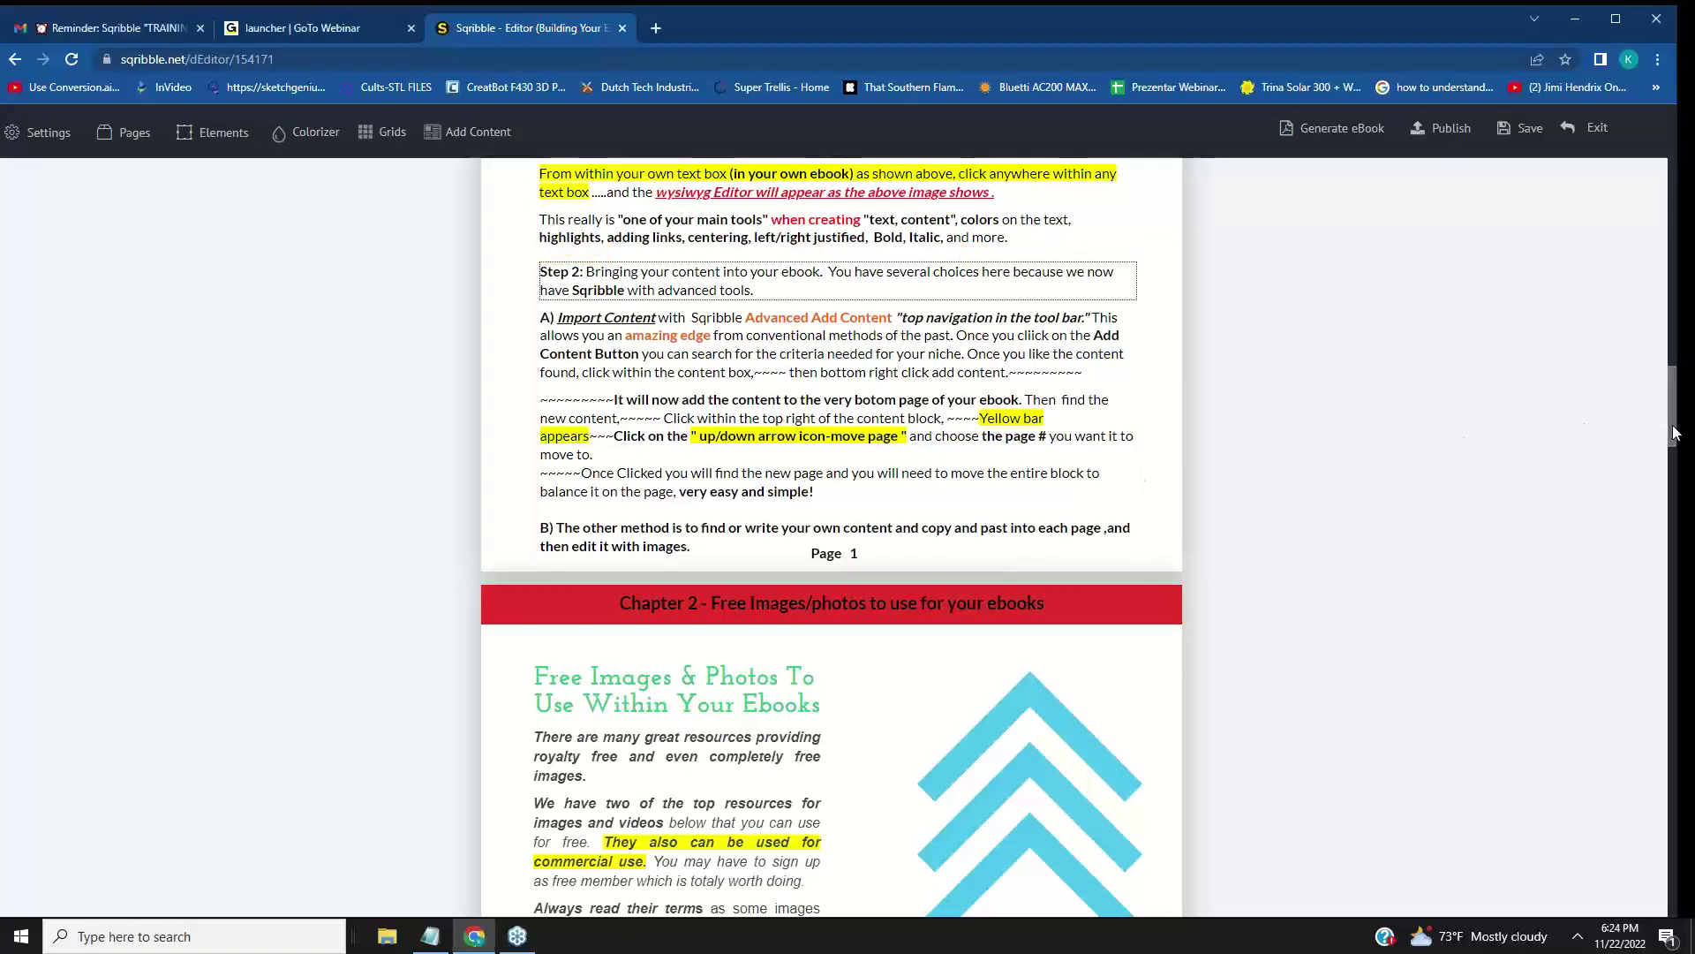
Review the Chapter 1 steps again and continue past the free image resources in Chapter 2 to the Chapter 3 capture software page
drag(1675, 431, 1646, 368)
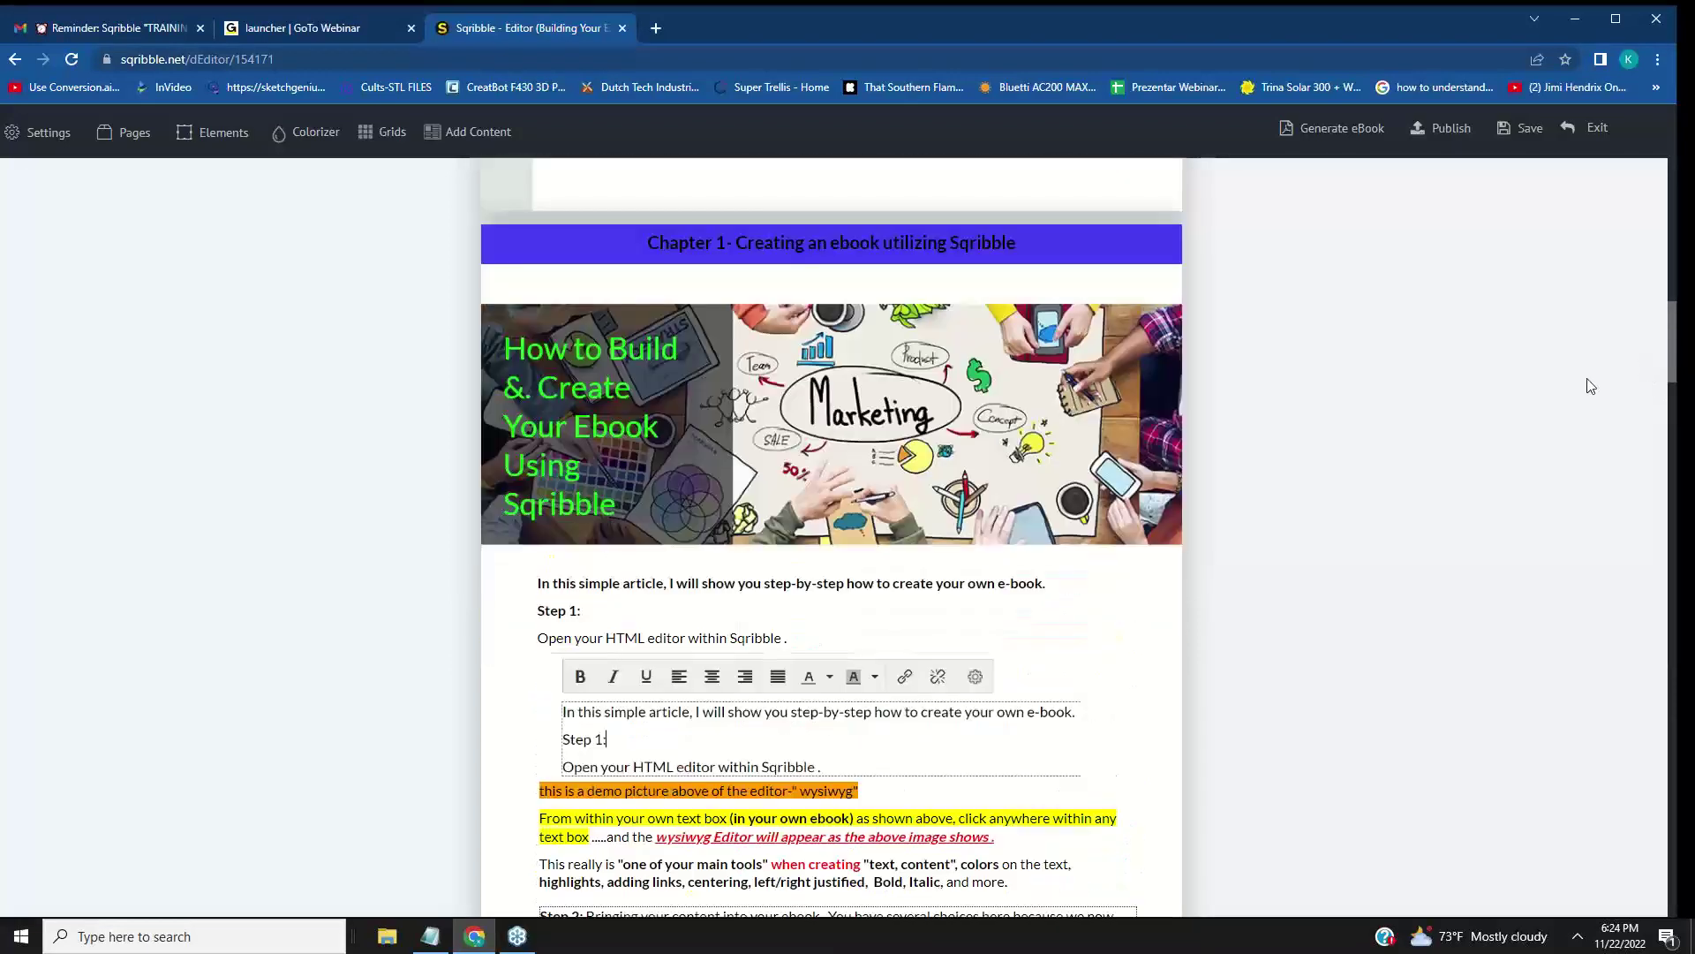
scroll(1589, 380, down, 1)
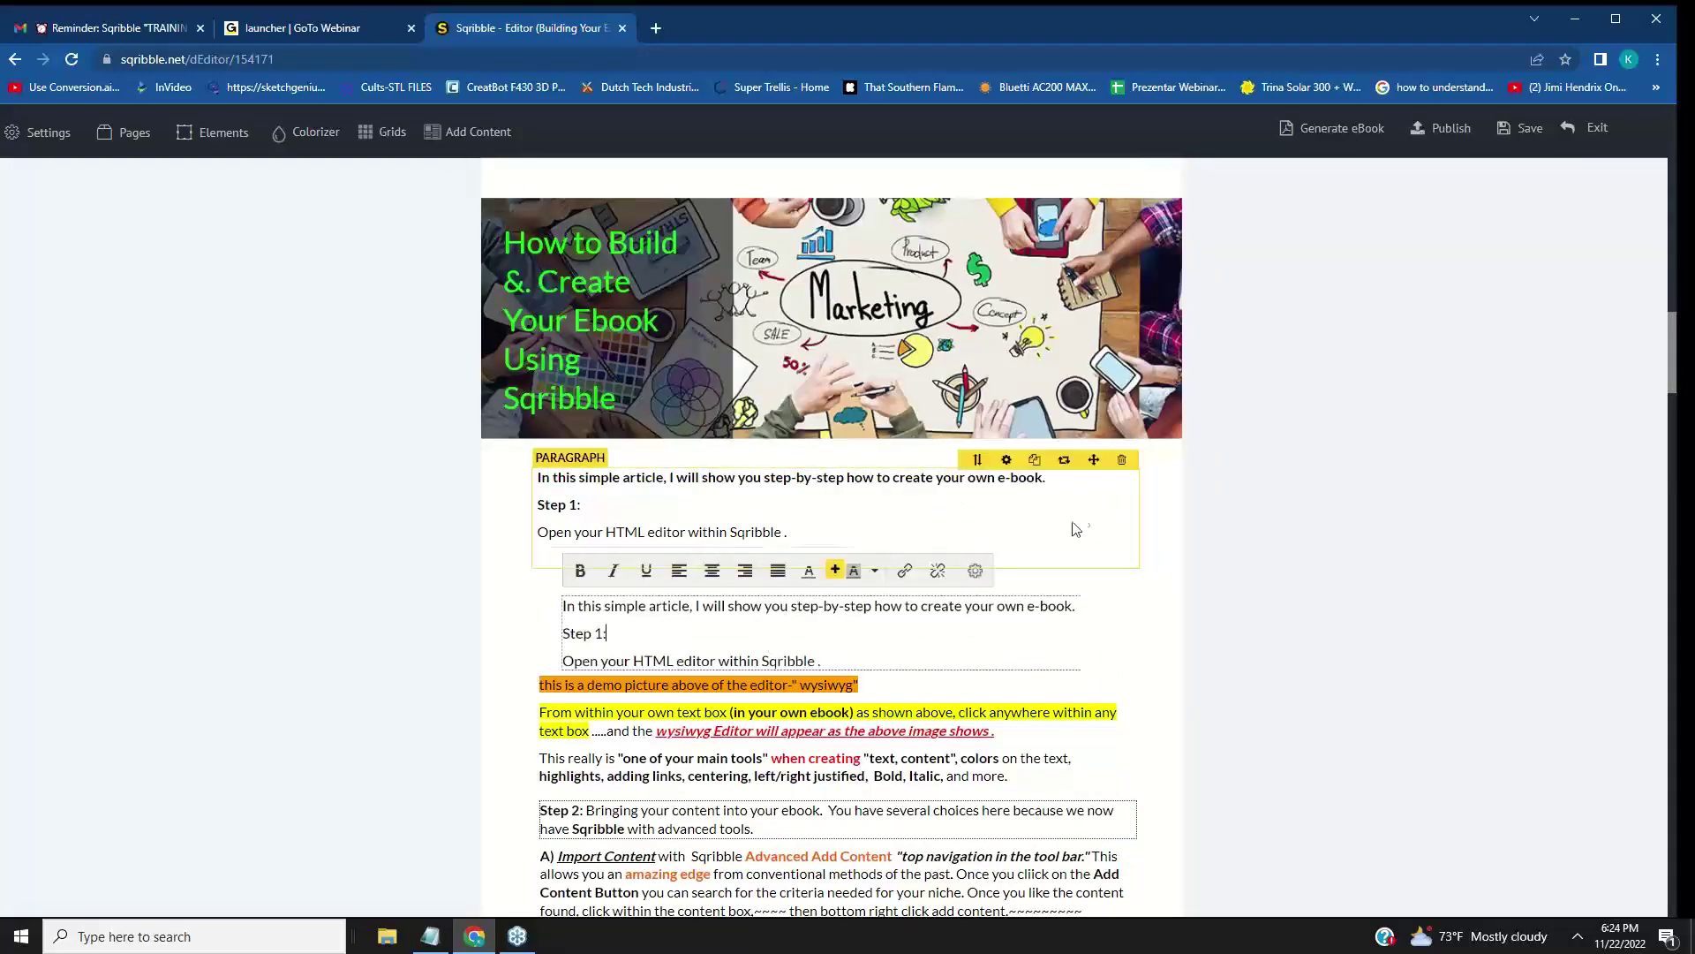
scroll(1099, 496, down, 7)
scroll(1098, 494, down, 3)
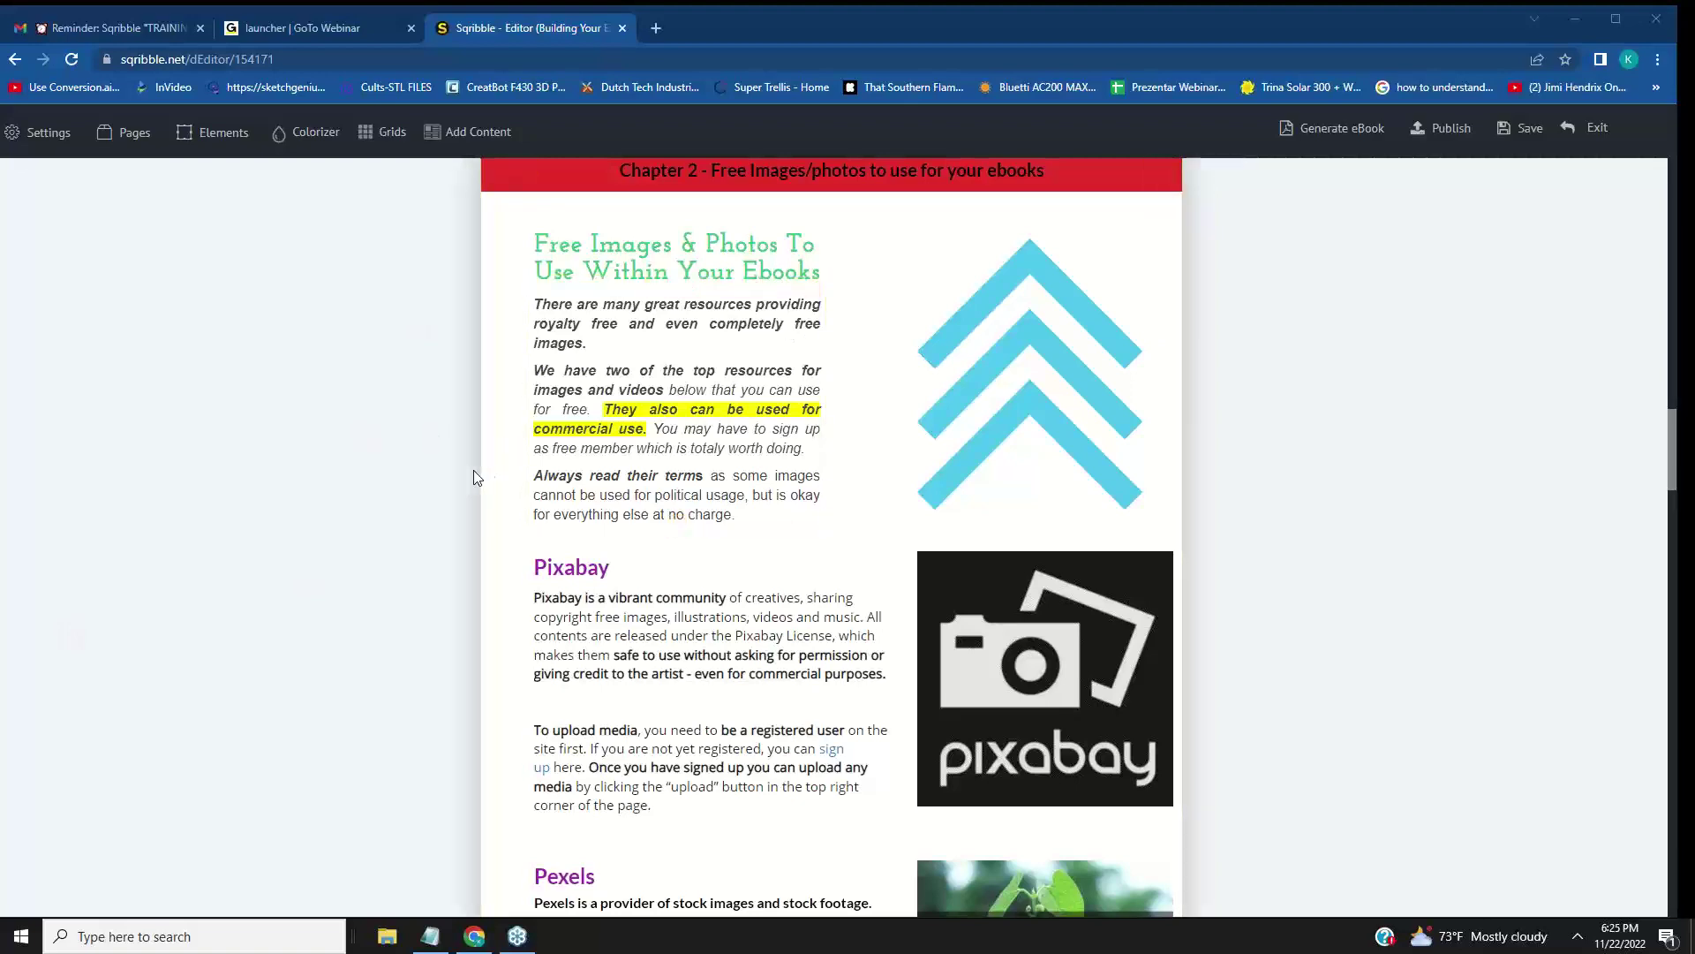
scroll(1423, 378, down, 20)
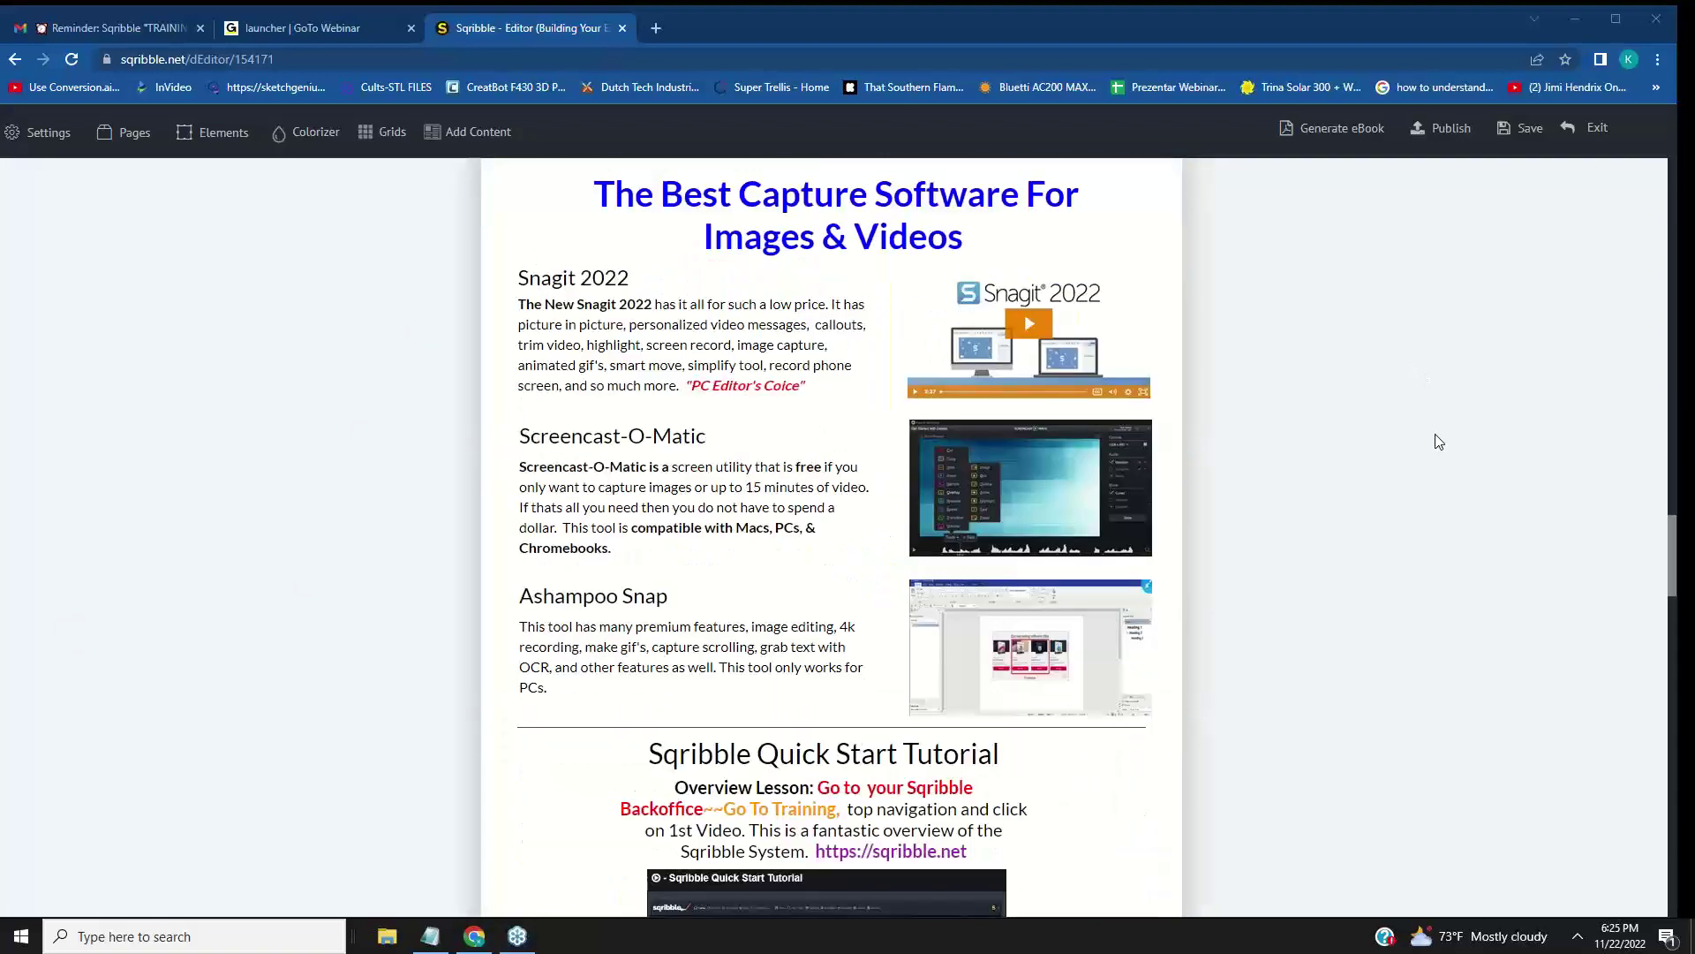
scroll(1437, 434, up, 3)
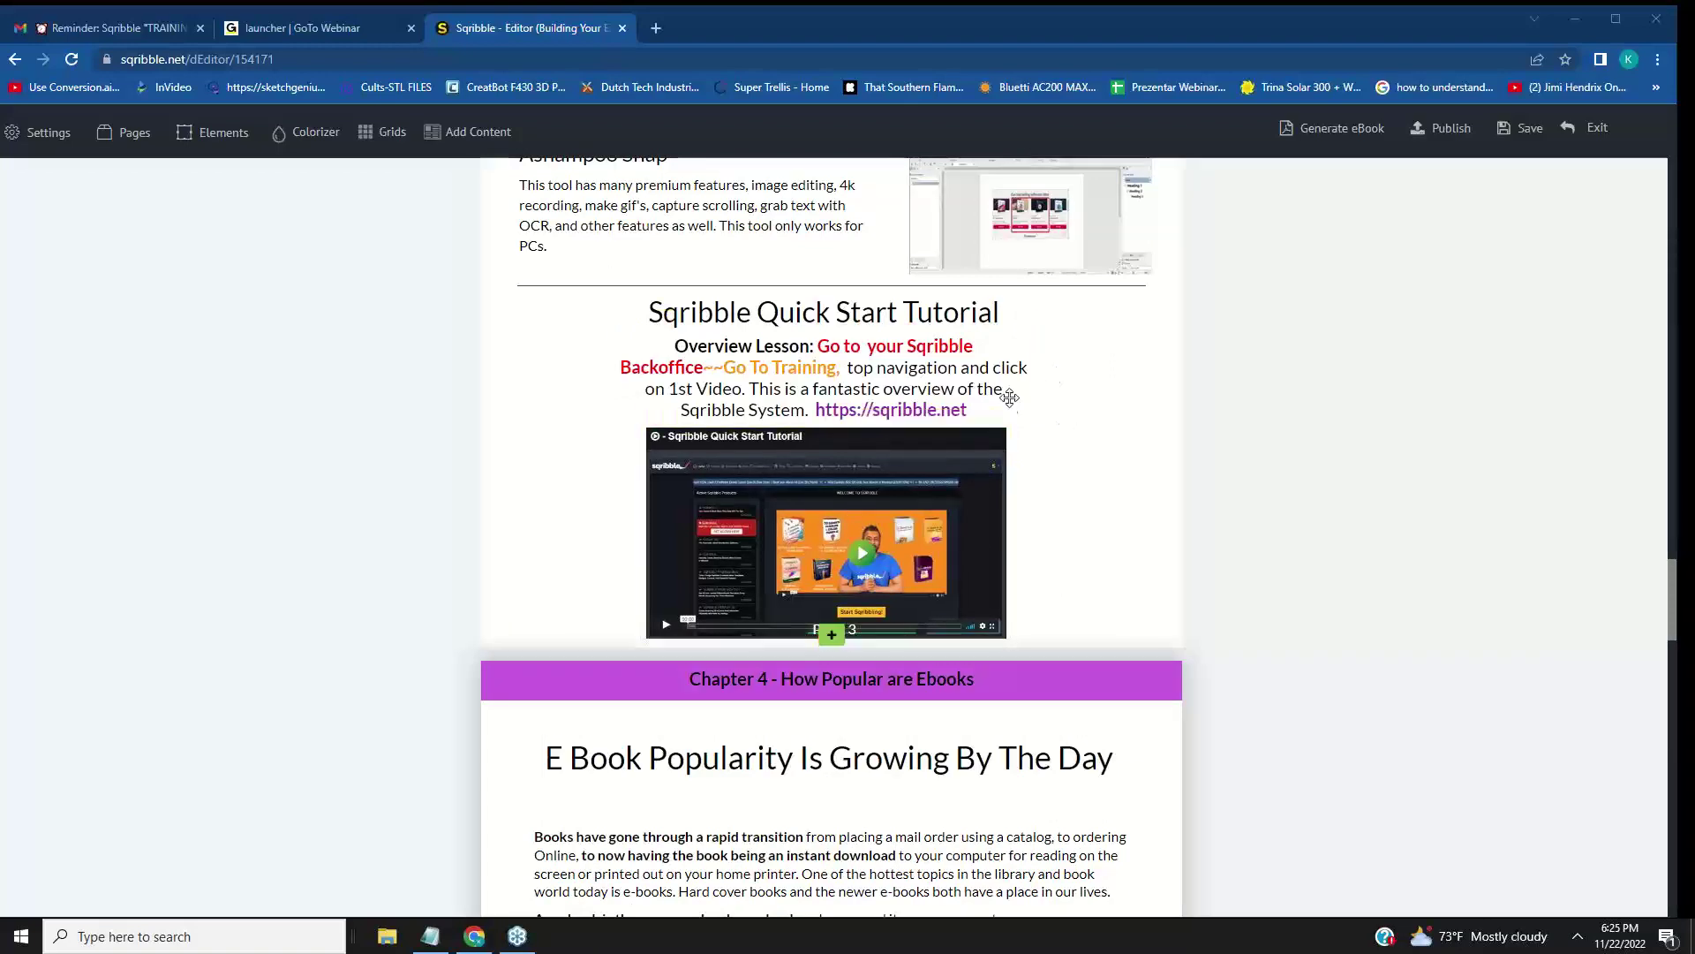
Read the Chapter 4 page on ebook popularity, close its open paragraph editor, and continue to the Thank You page
scroll(1234, 553, down, 8)
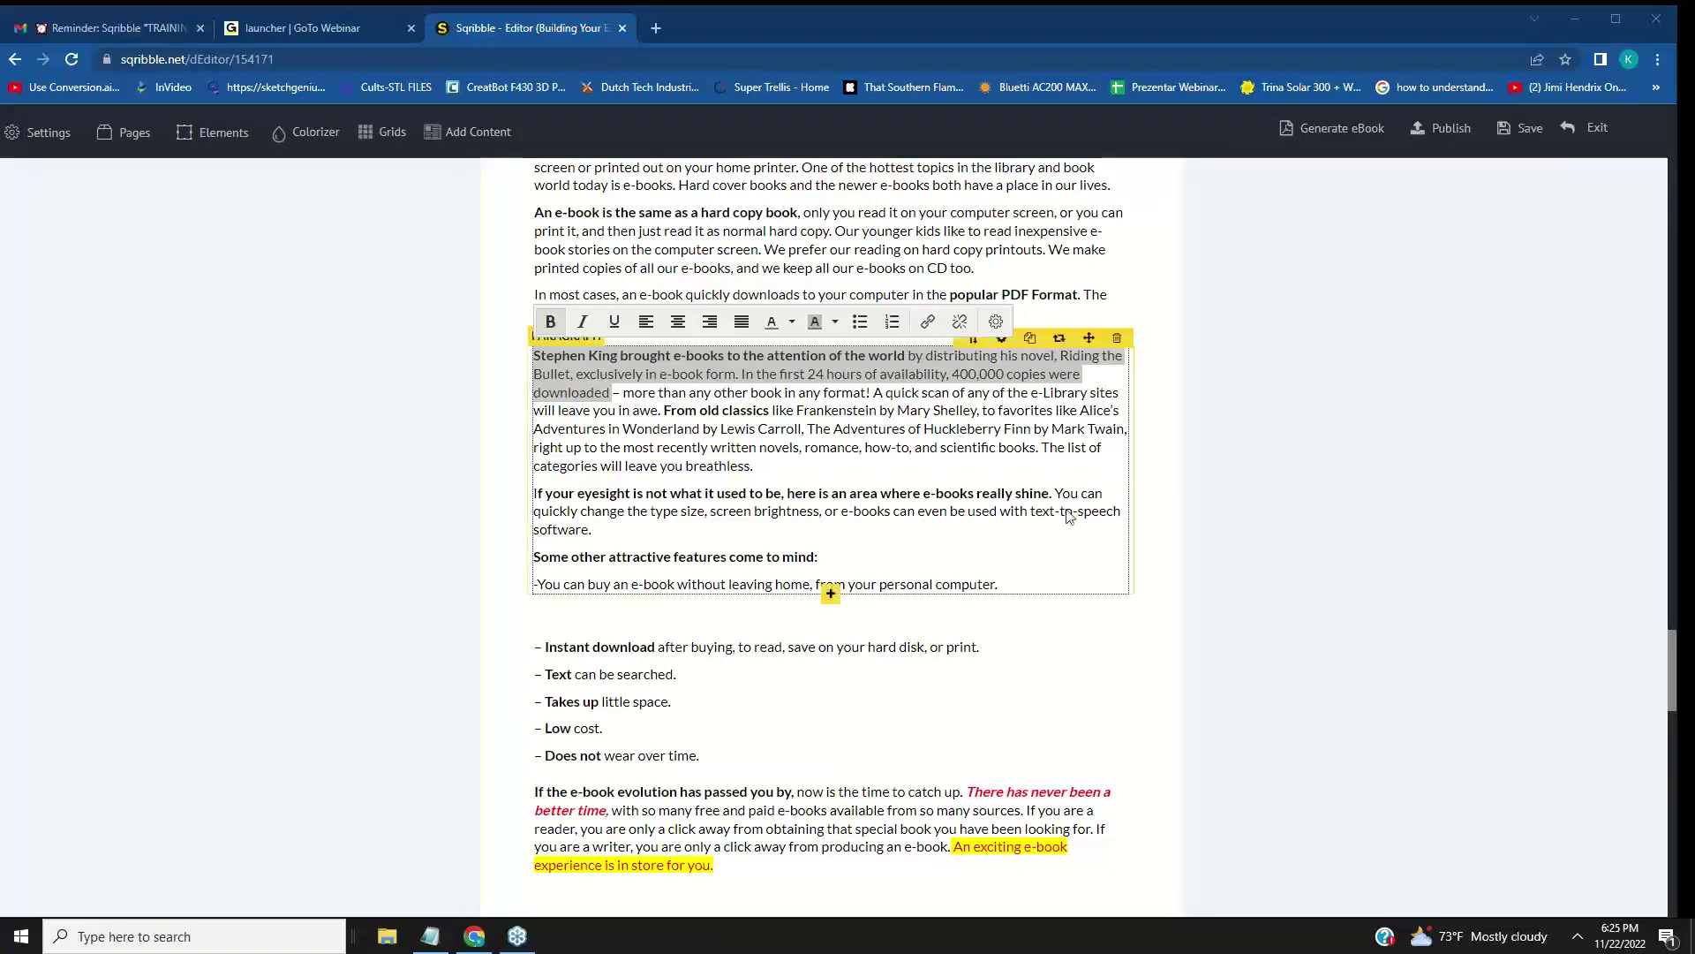
scroll(1360, 463, up, 5)
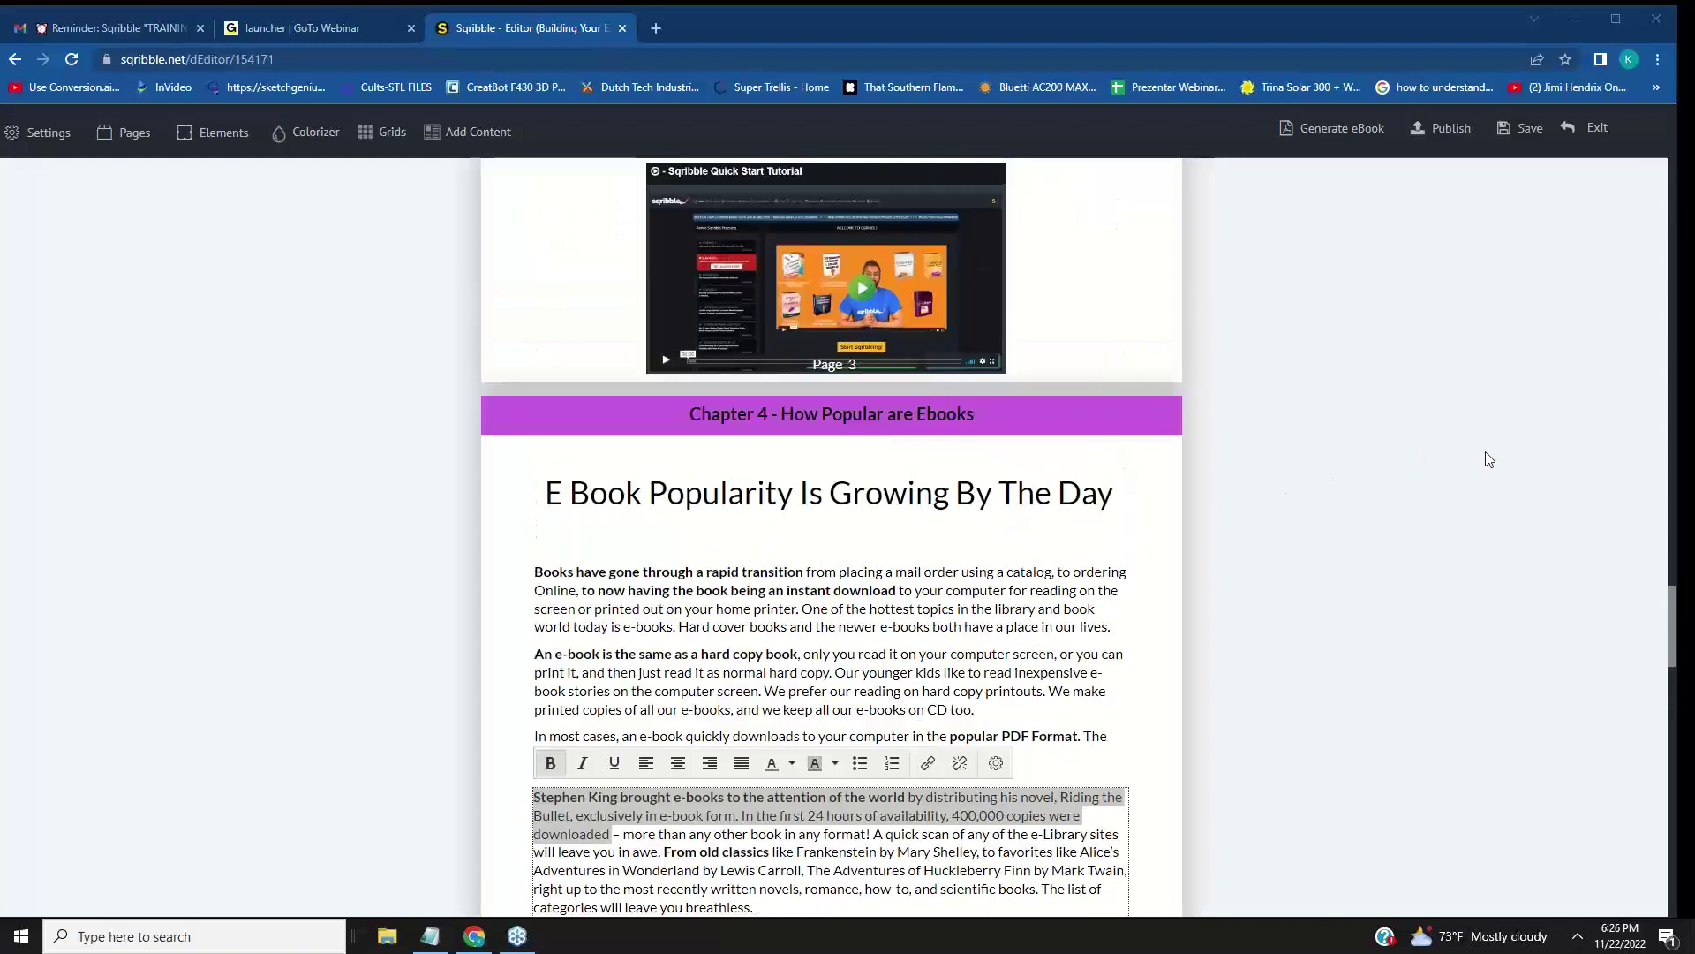
scroll(1476, 466, down, 3)
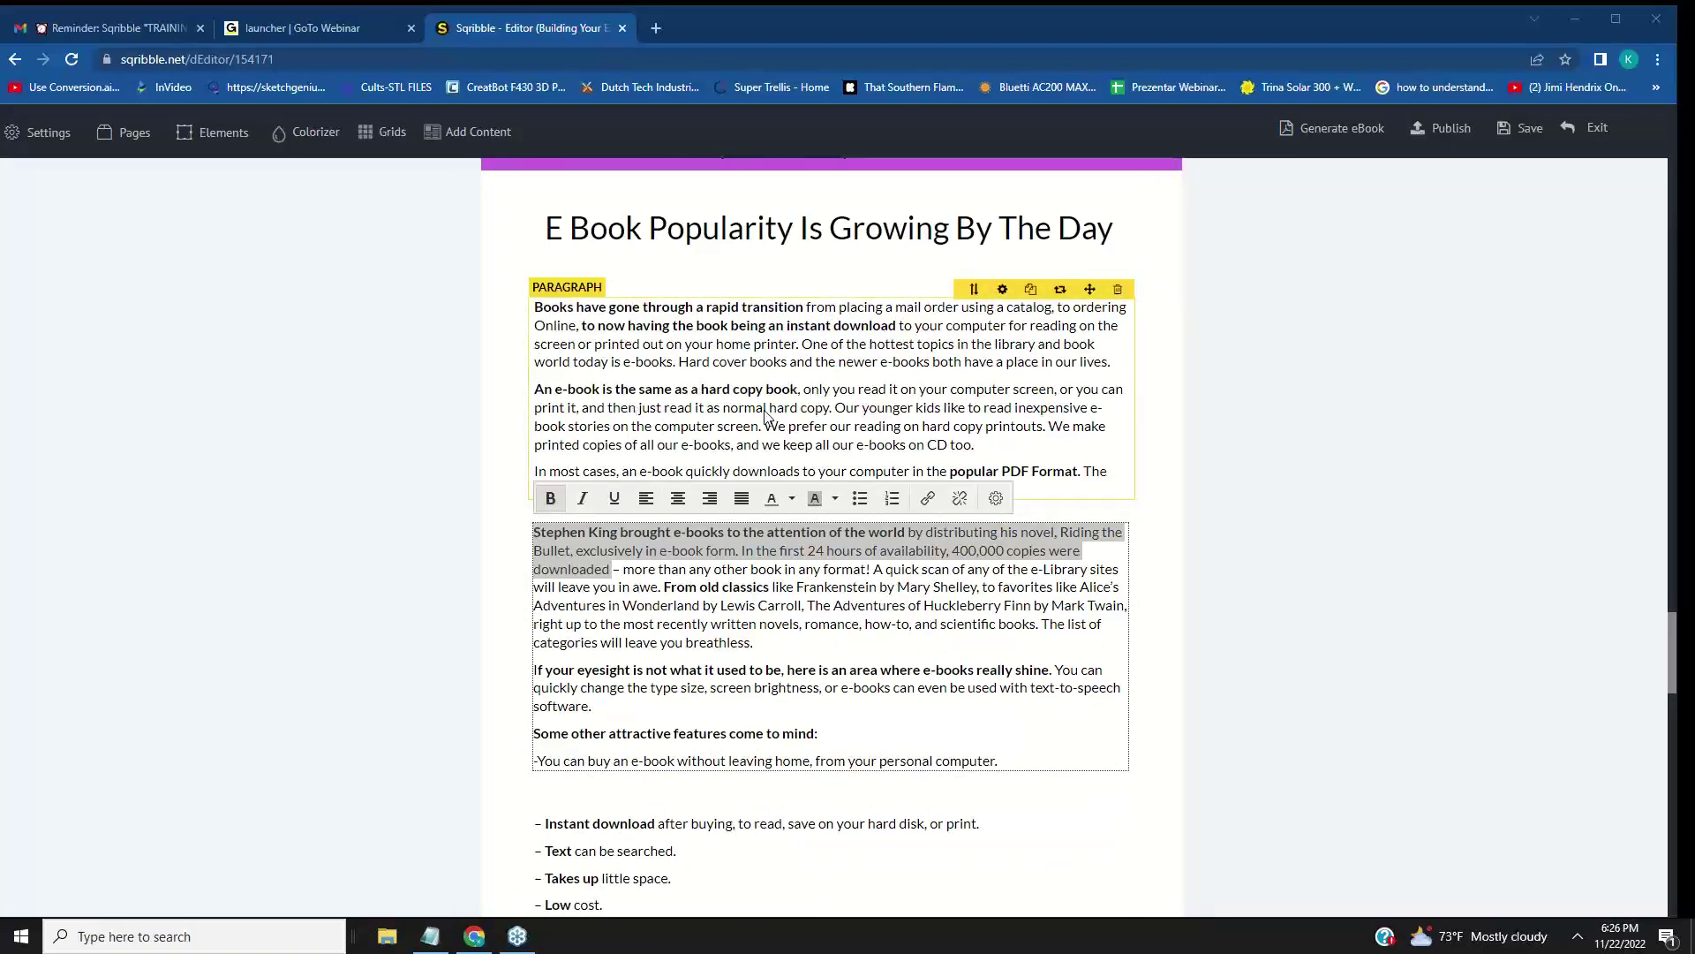
scroll(1170, 477, down, 2)
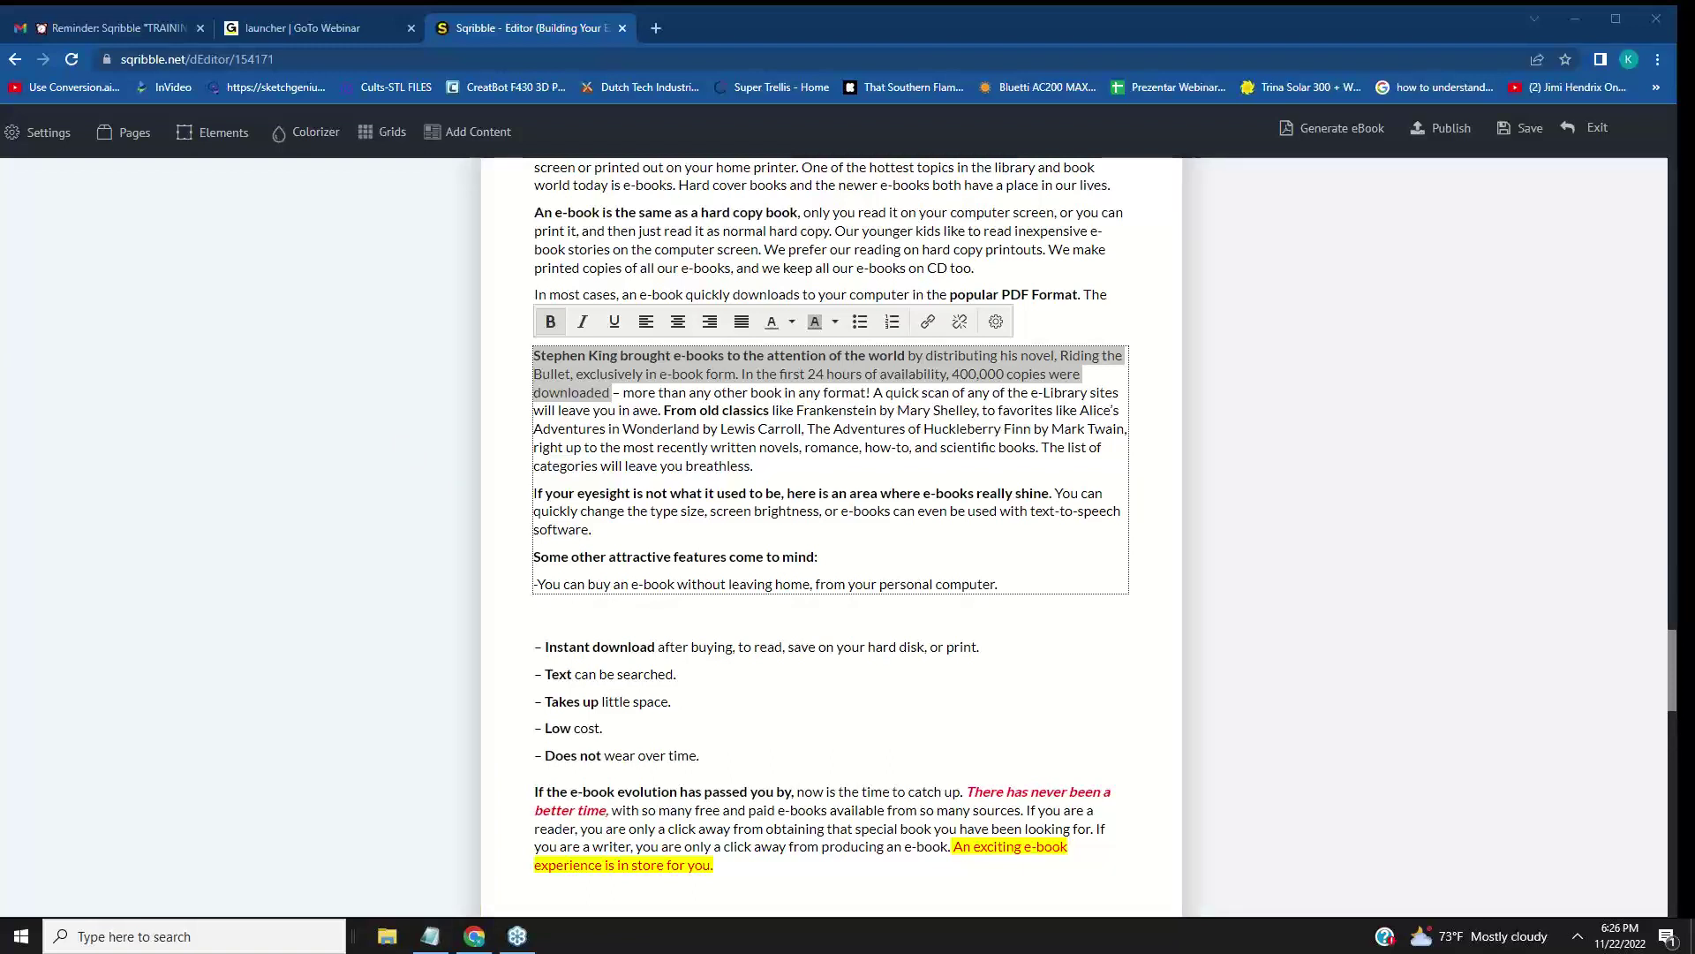
click(1245, 458)
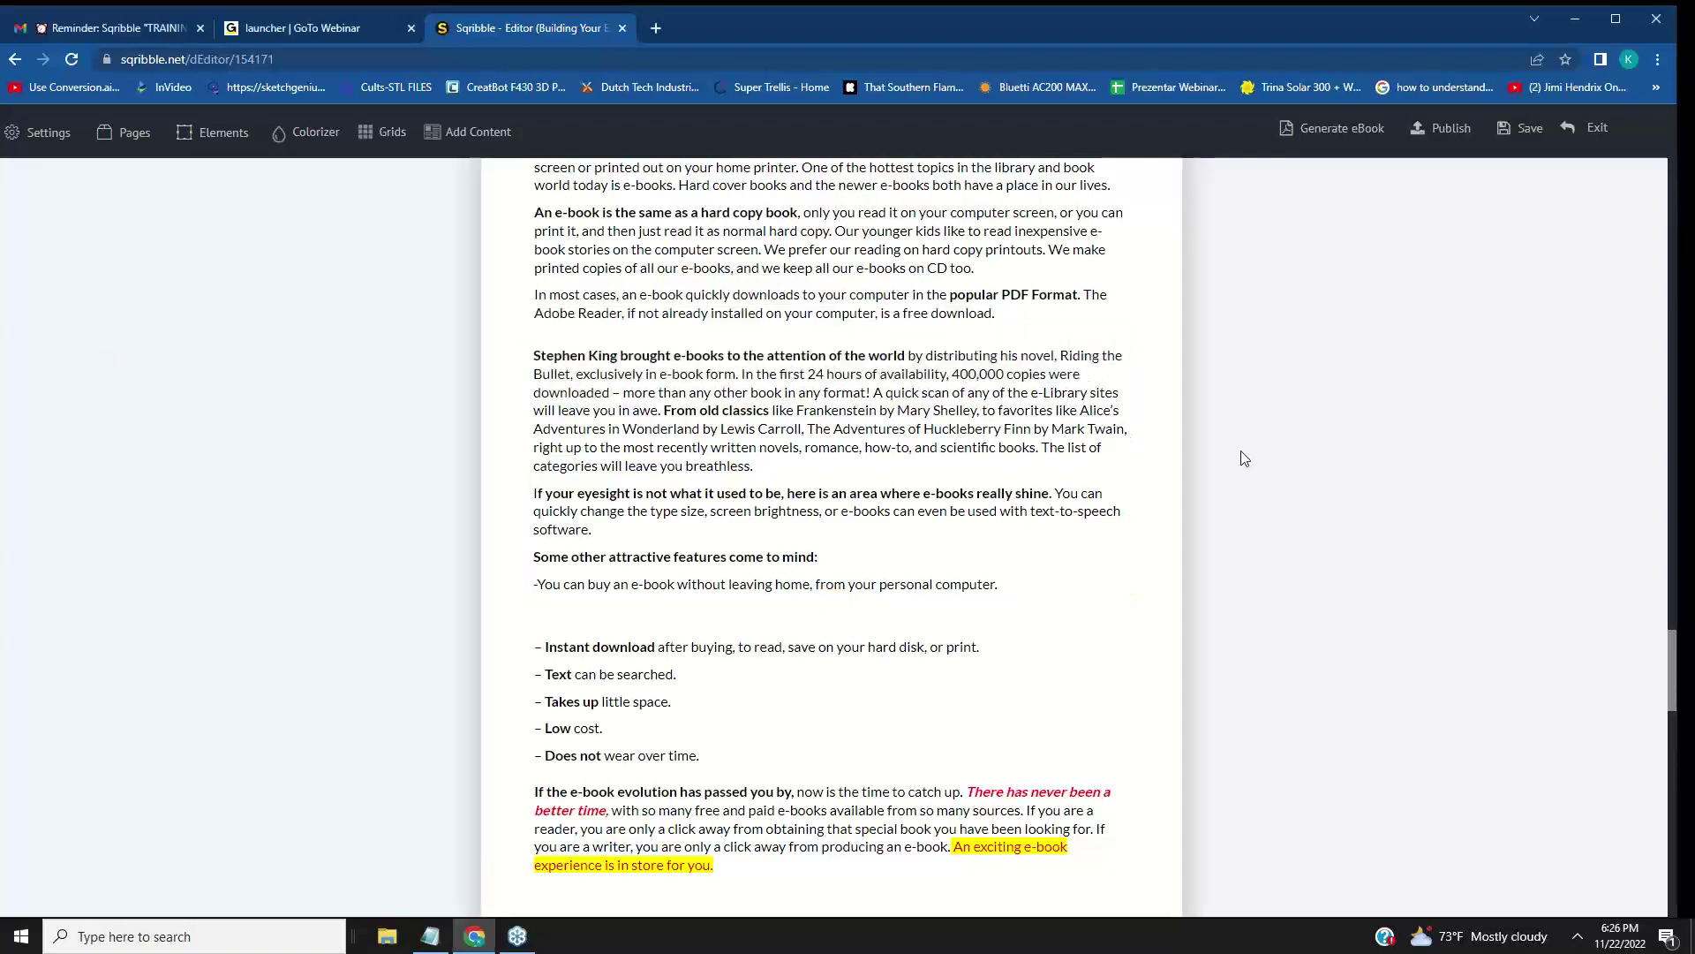
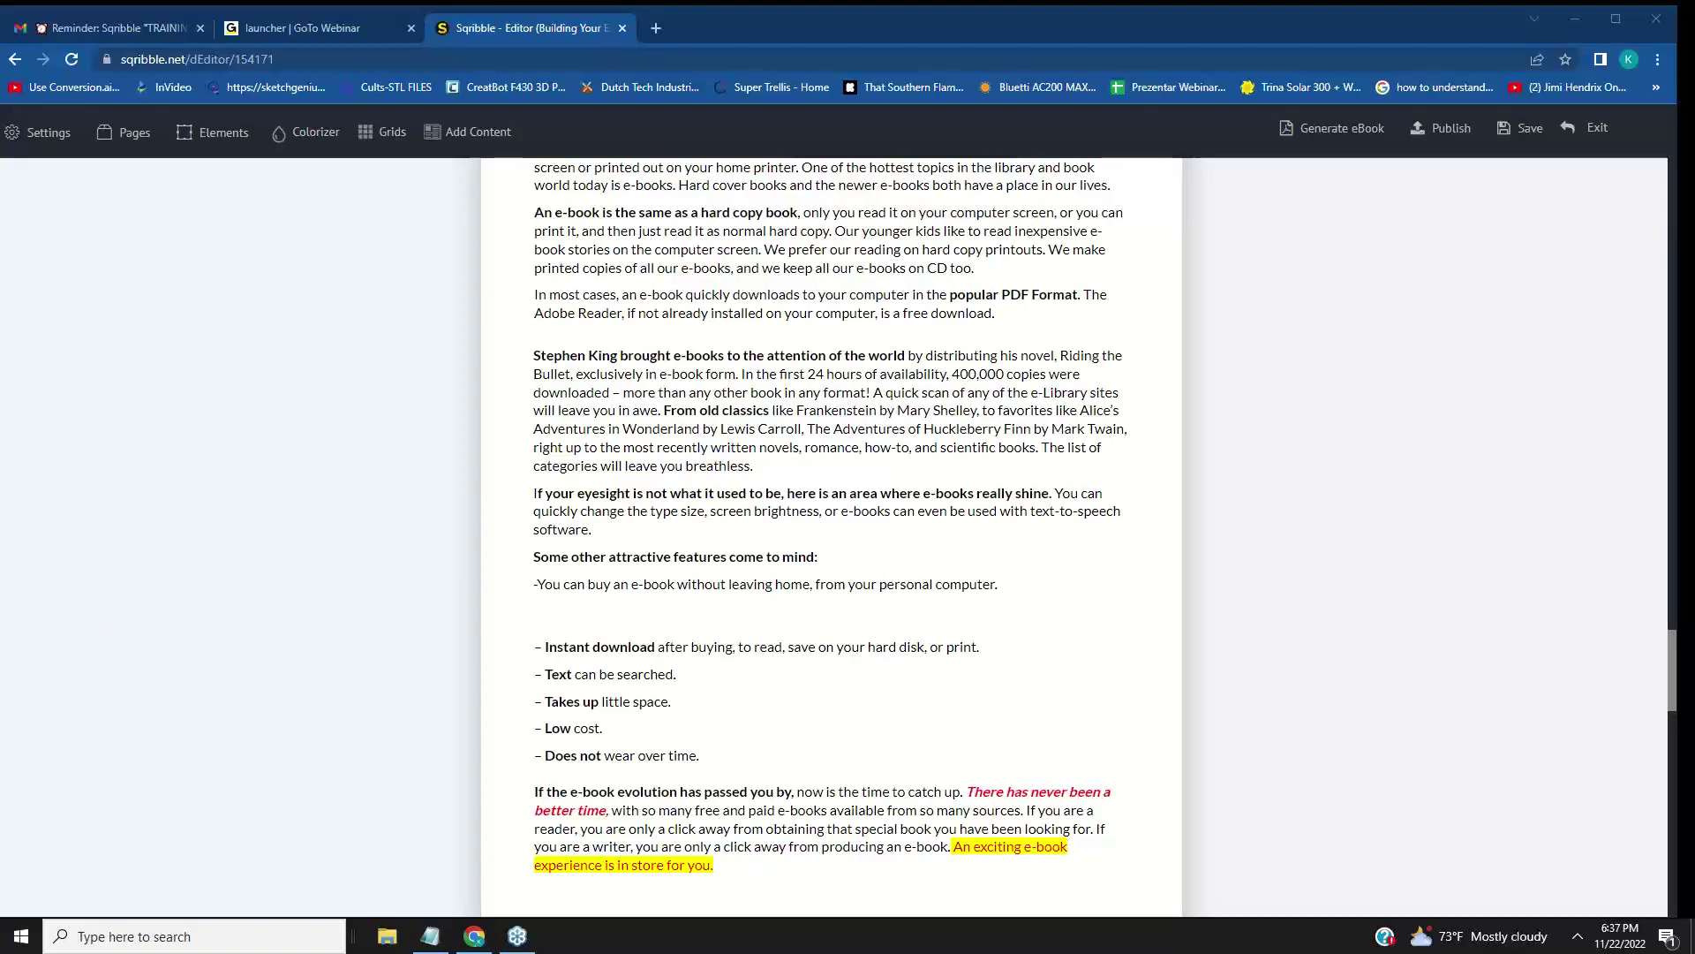
drag(1674, 678, 1586, 806)
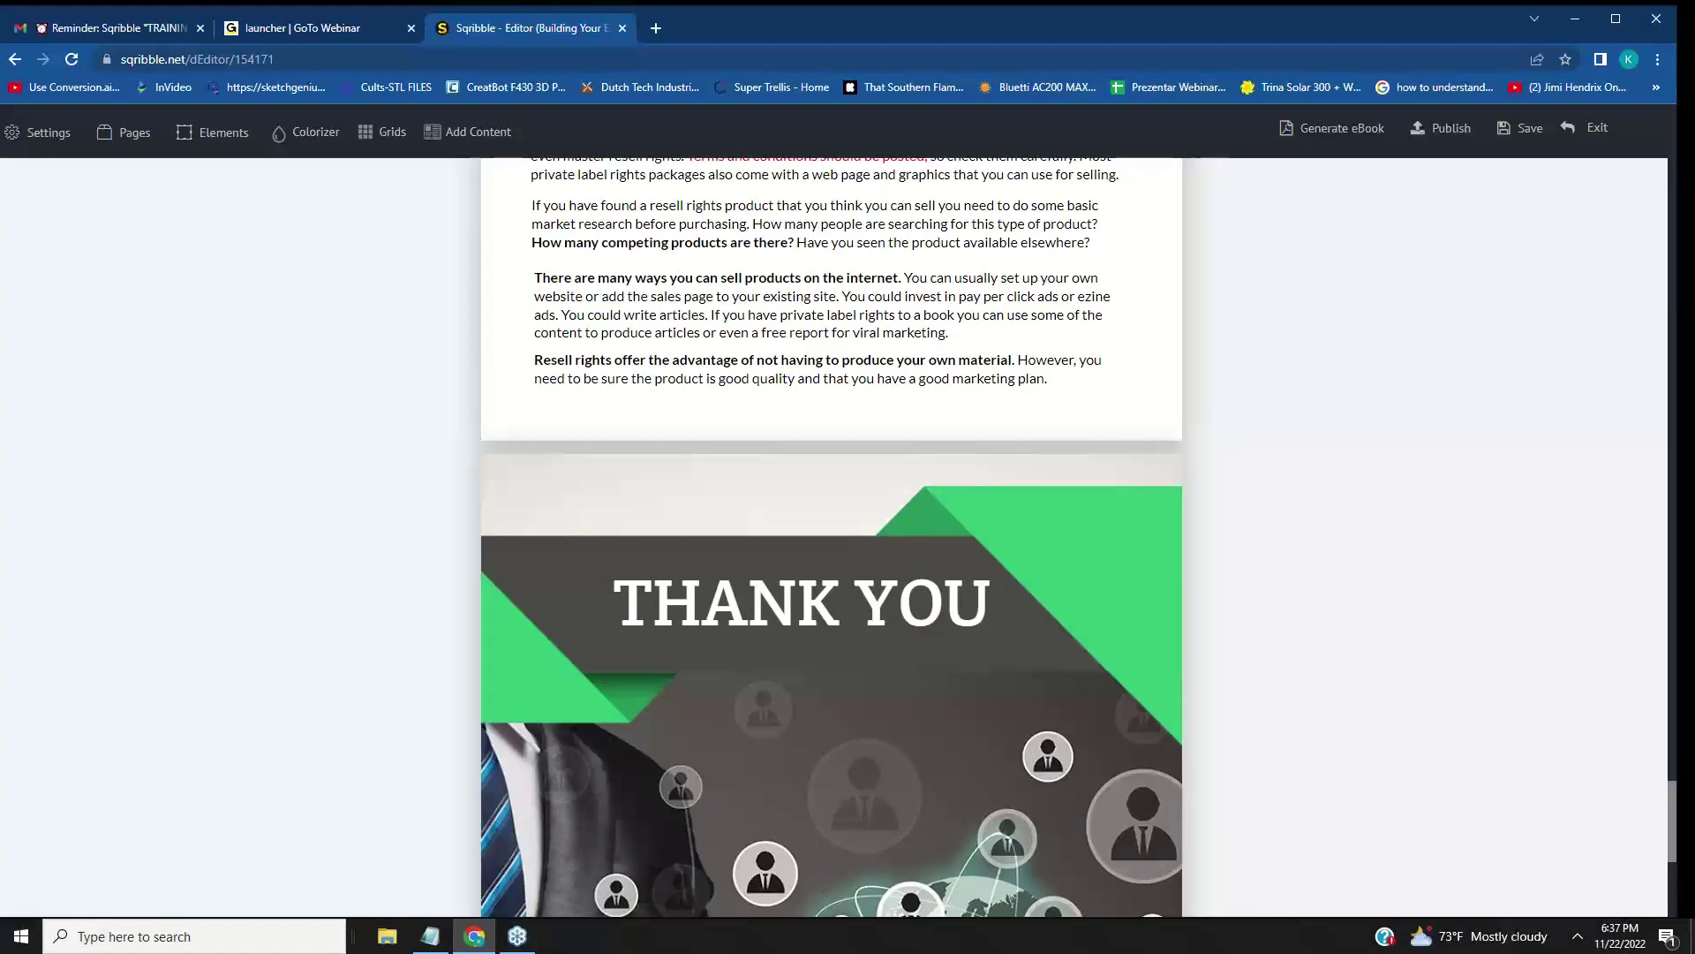
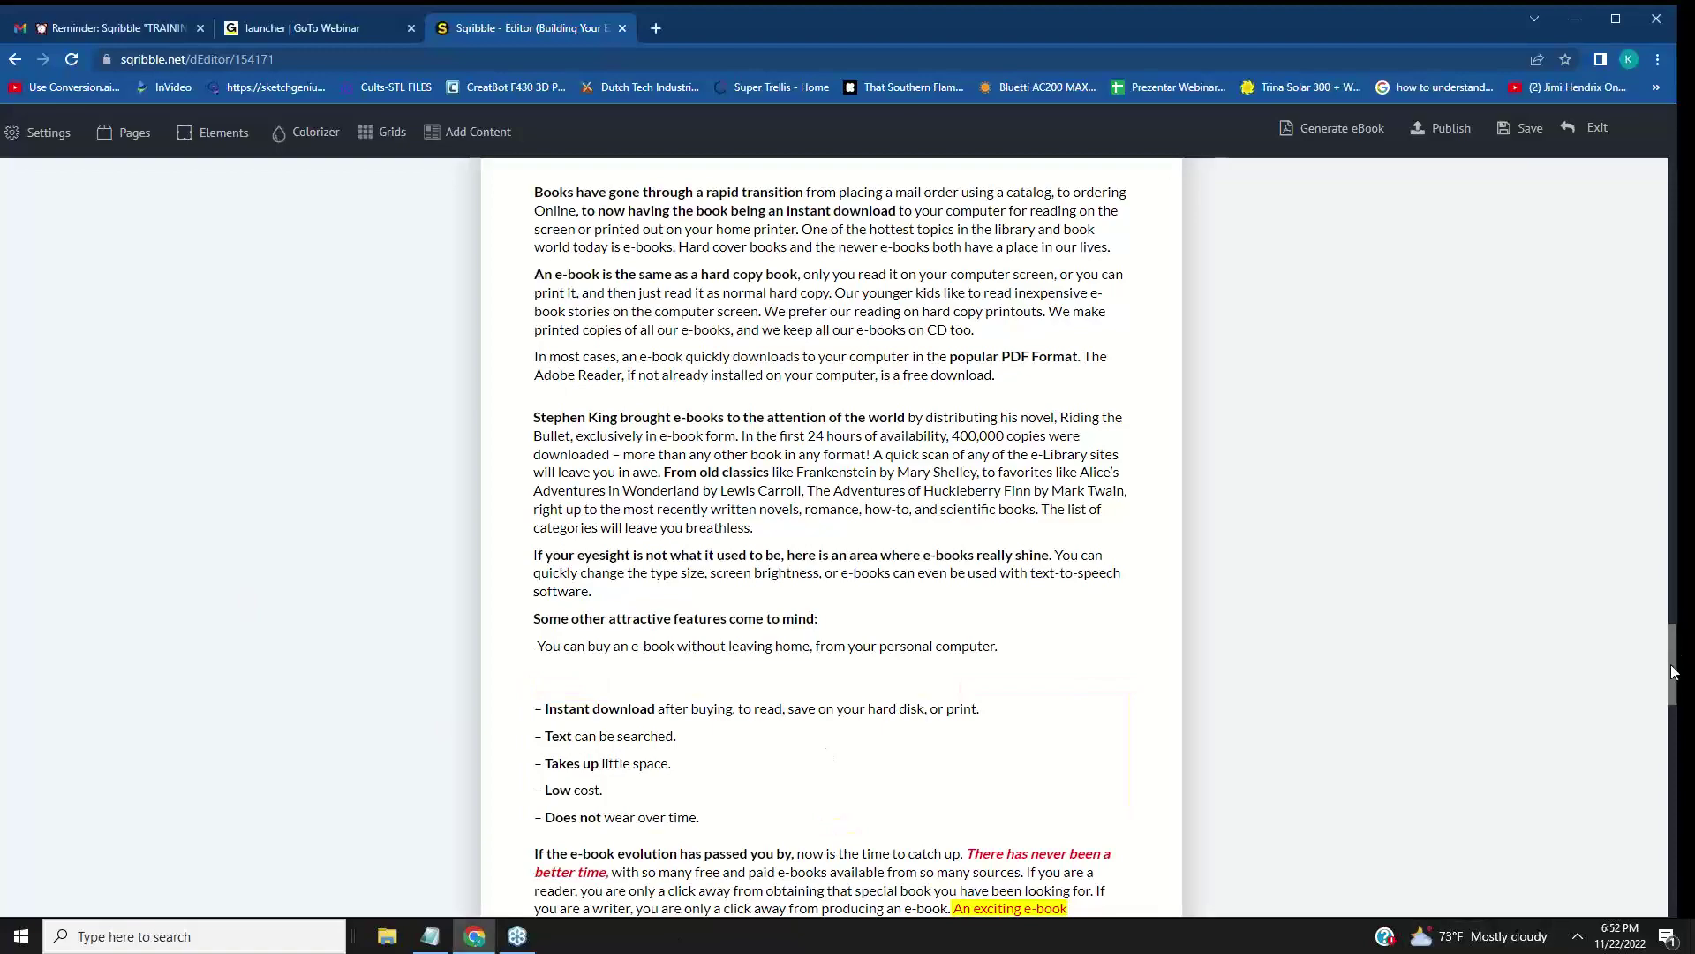
Look over the capture software list and the Sqribble Quick Start Tutorial section in Chapter 3
scroll(1674, 669, down, 20)
scroll(1640, 763, up, 10)
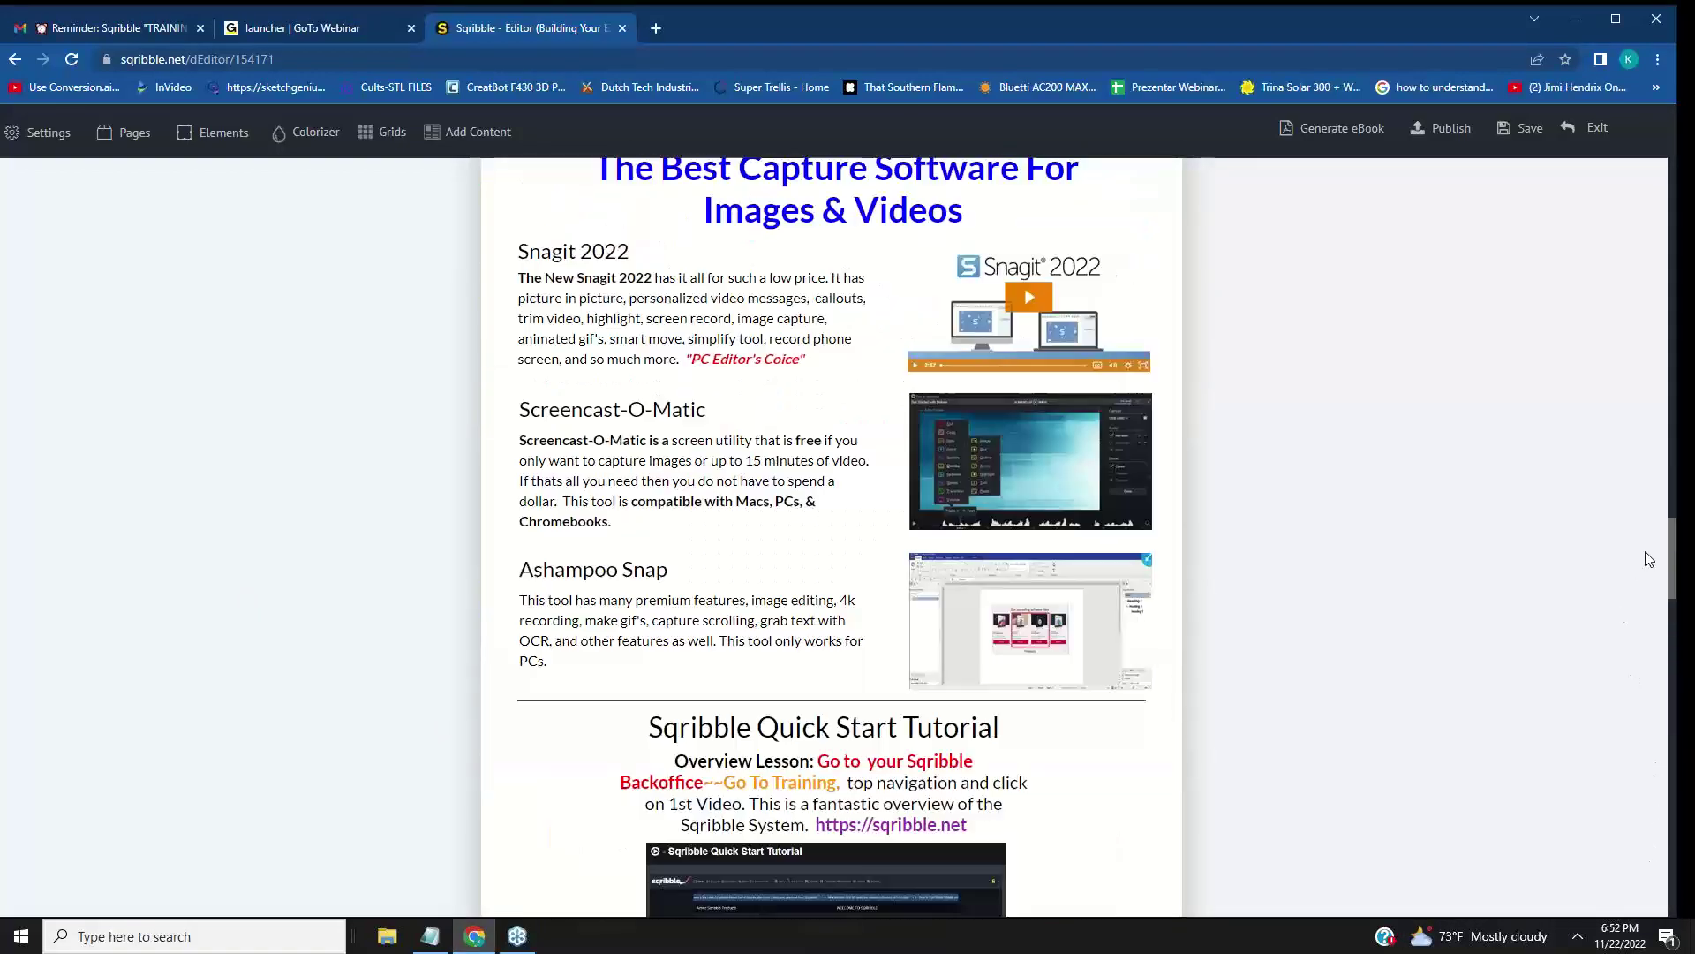
scroll(1635, 596, down, 3)
mouse_move(864, 561)
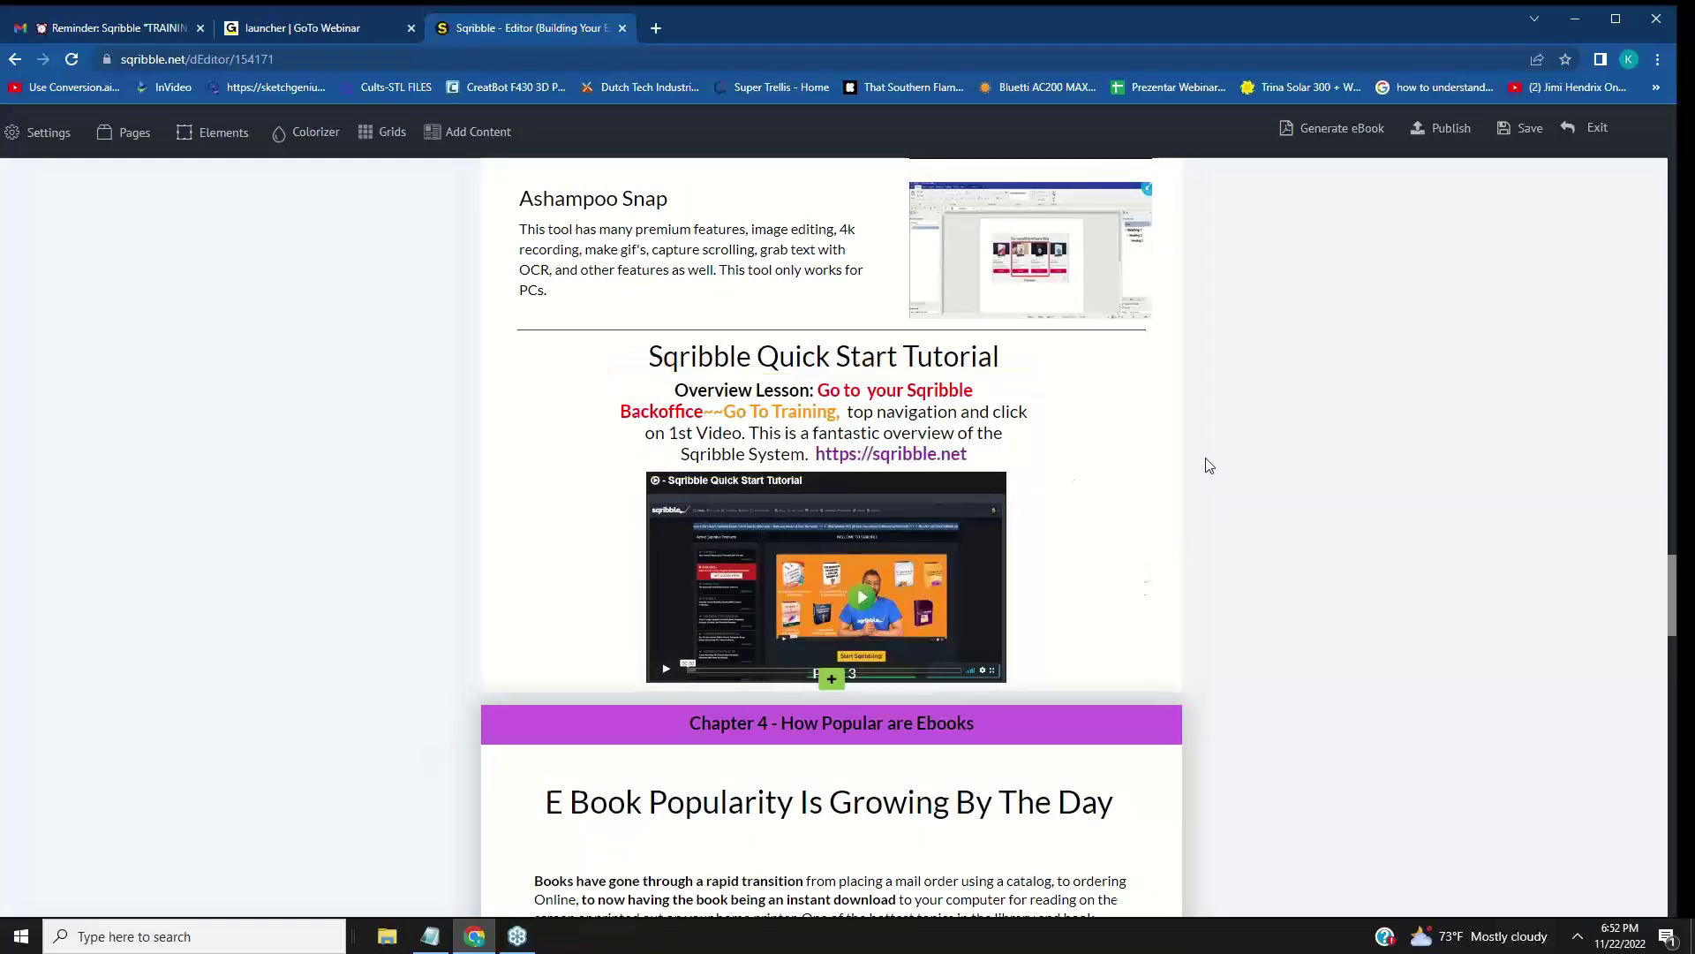
Look back through Chapters 2 and 1 and the table of contents to the top of the ebook's cover page
scroll(1316, 469, up, 10)
scroll(1322, 475, up, 8)
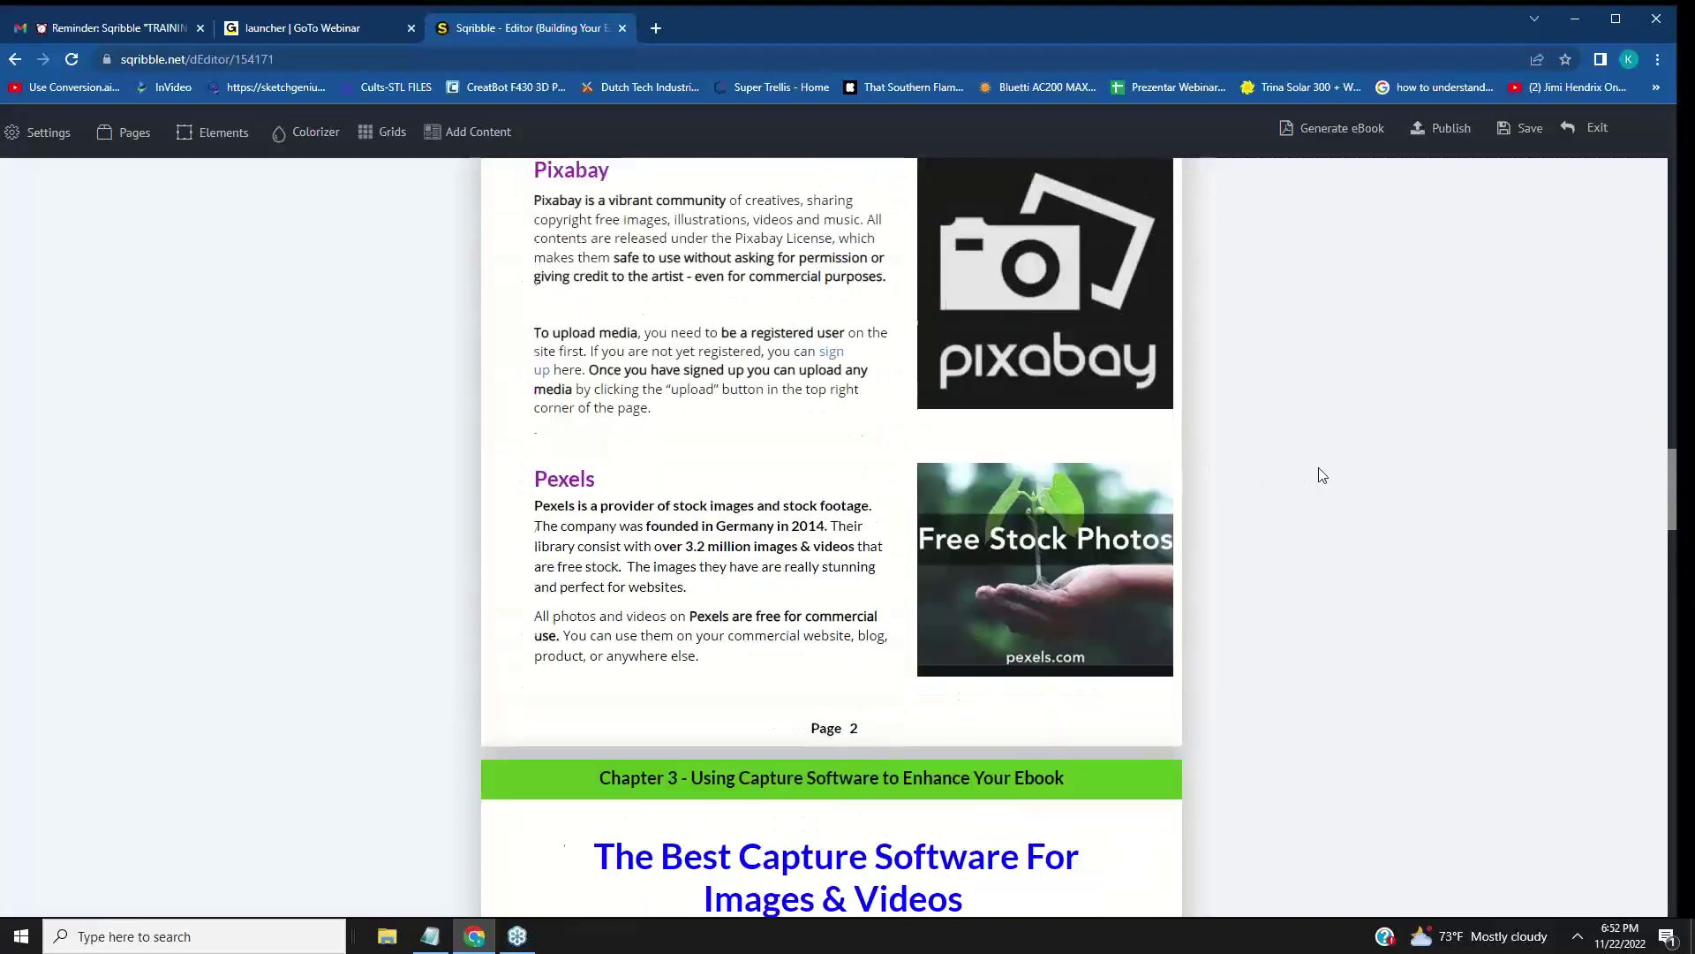
scroll(1330, 475, up, 15)
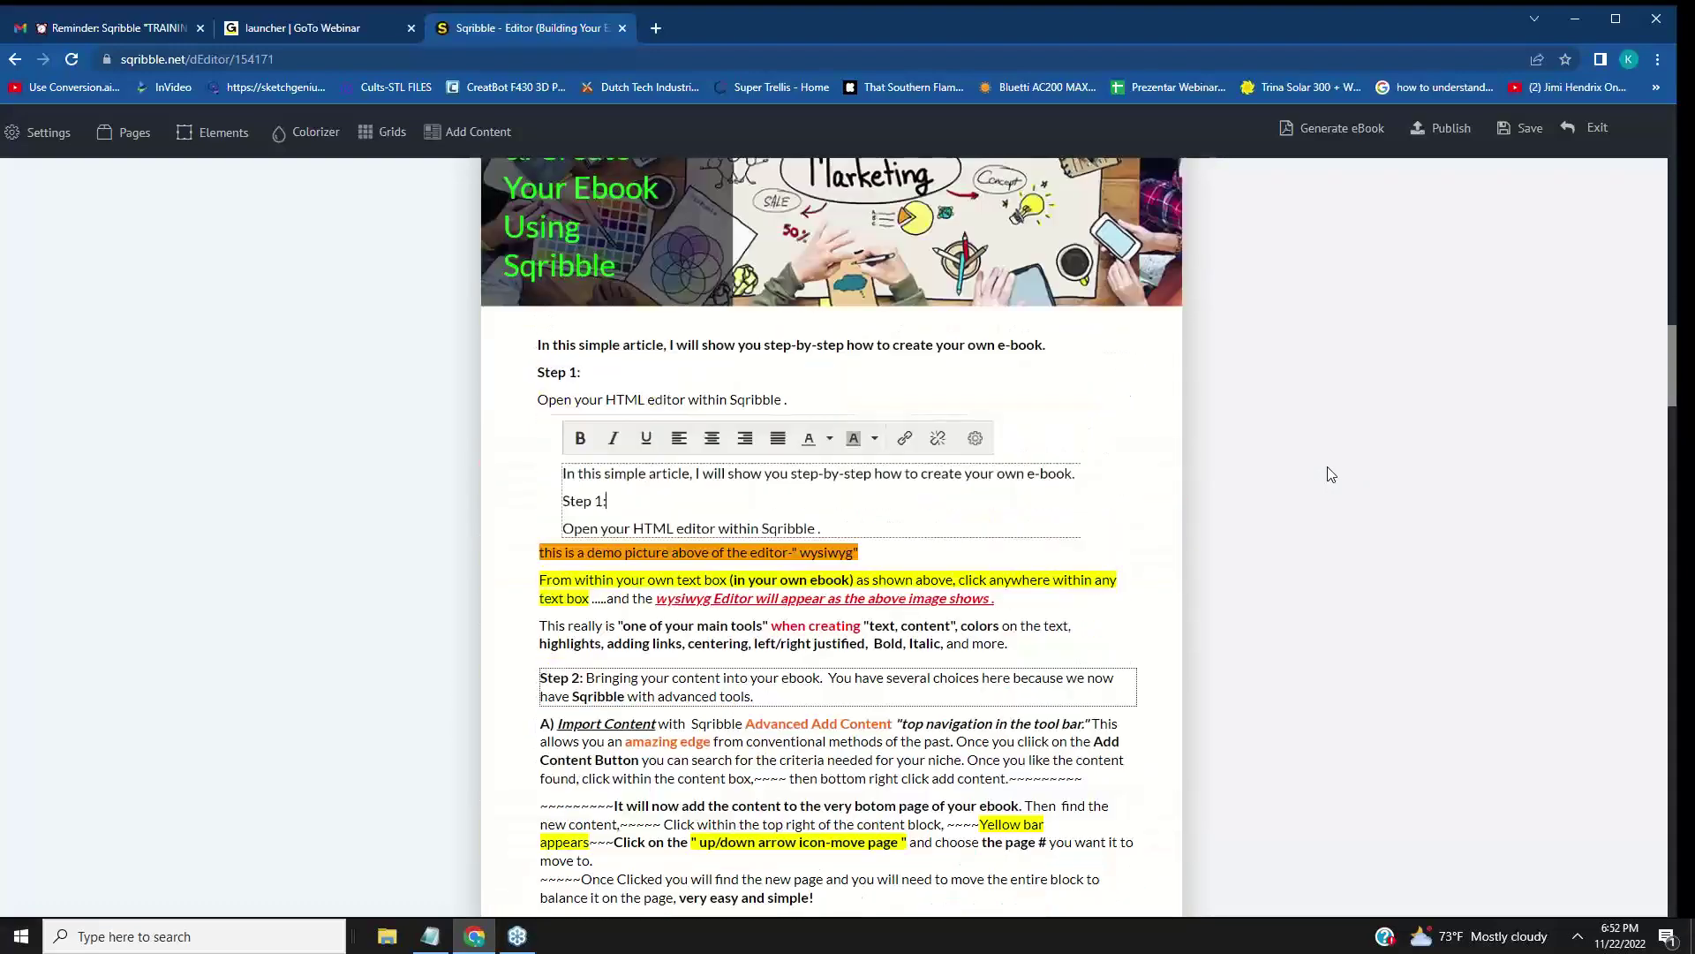
scroll(1331, 474, up, 5)
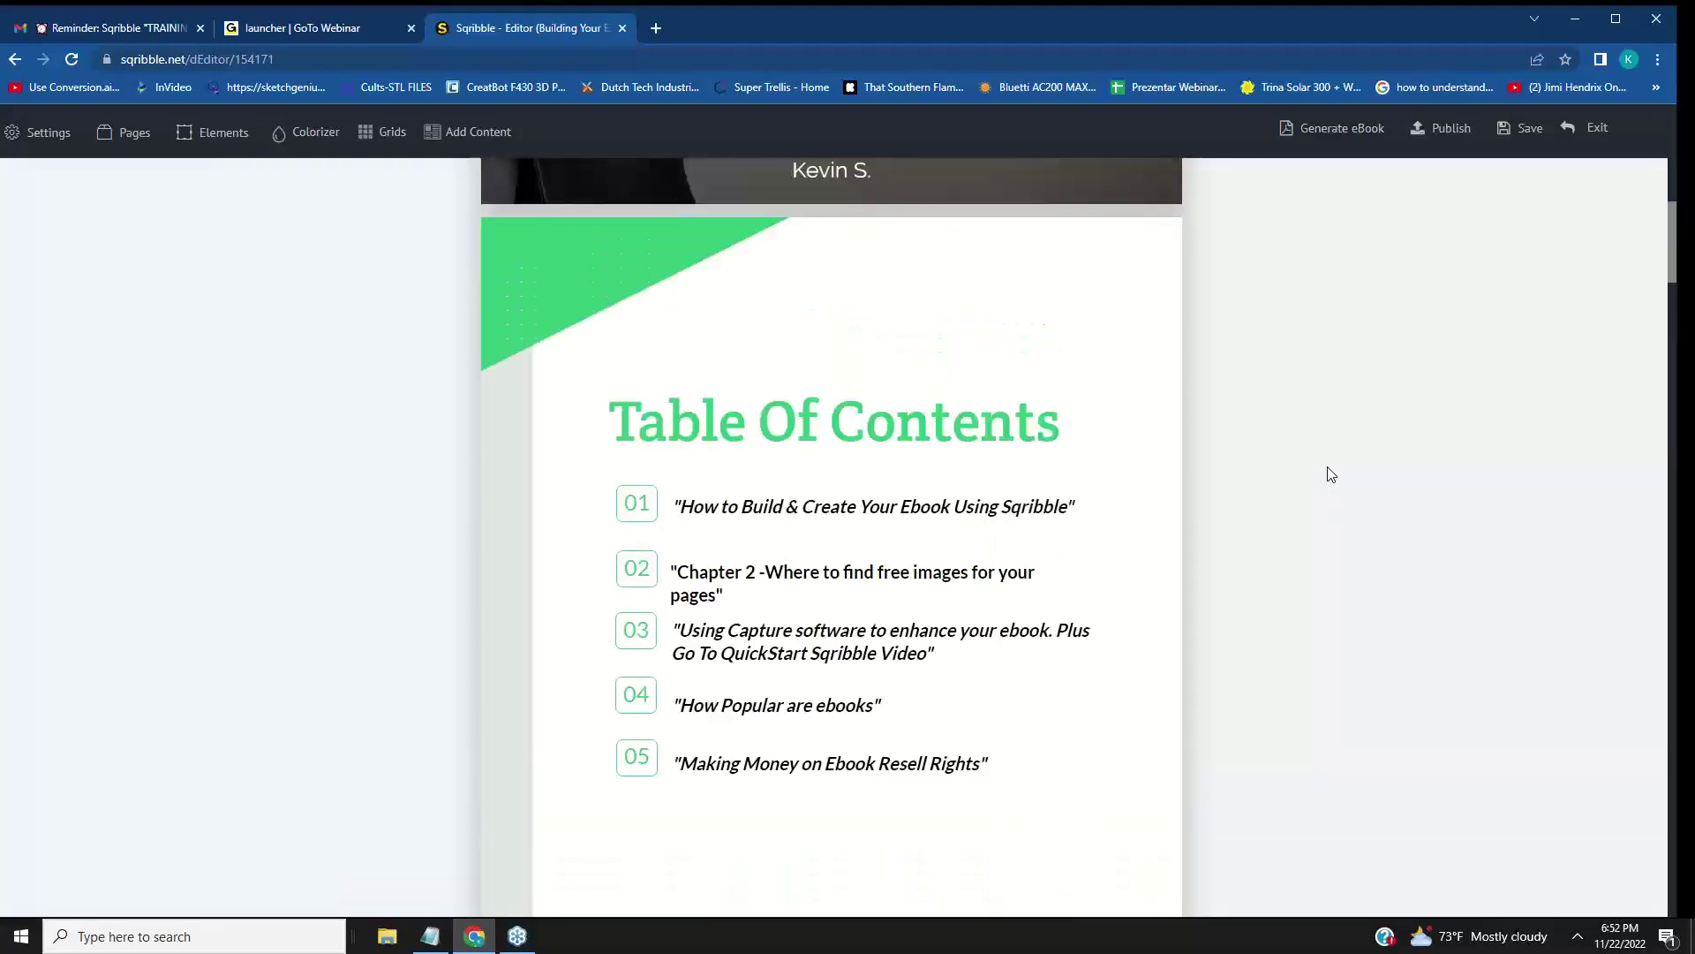
scroll(1330, 474, up, 11)
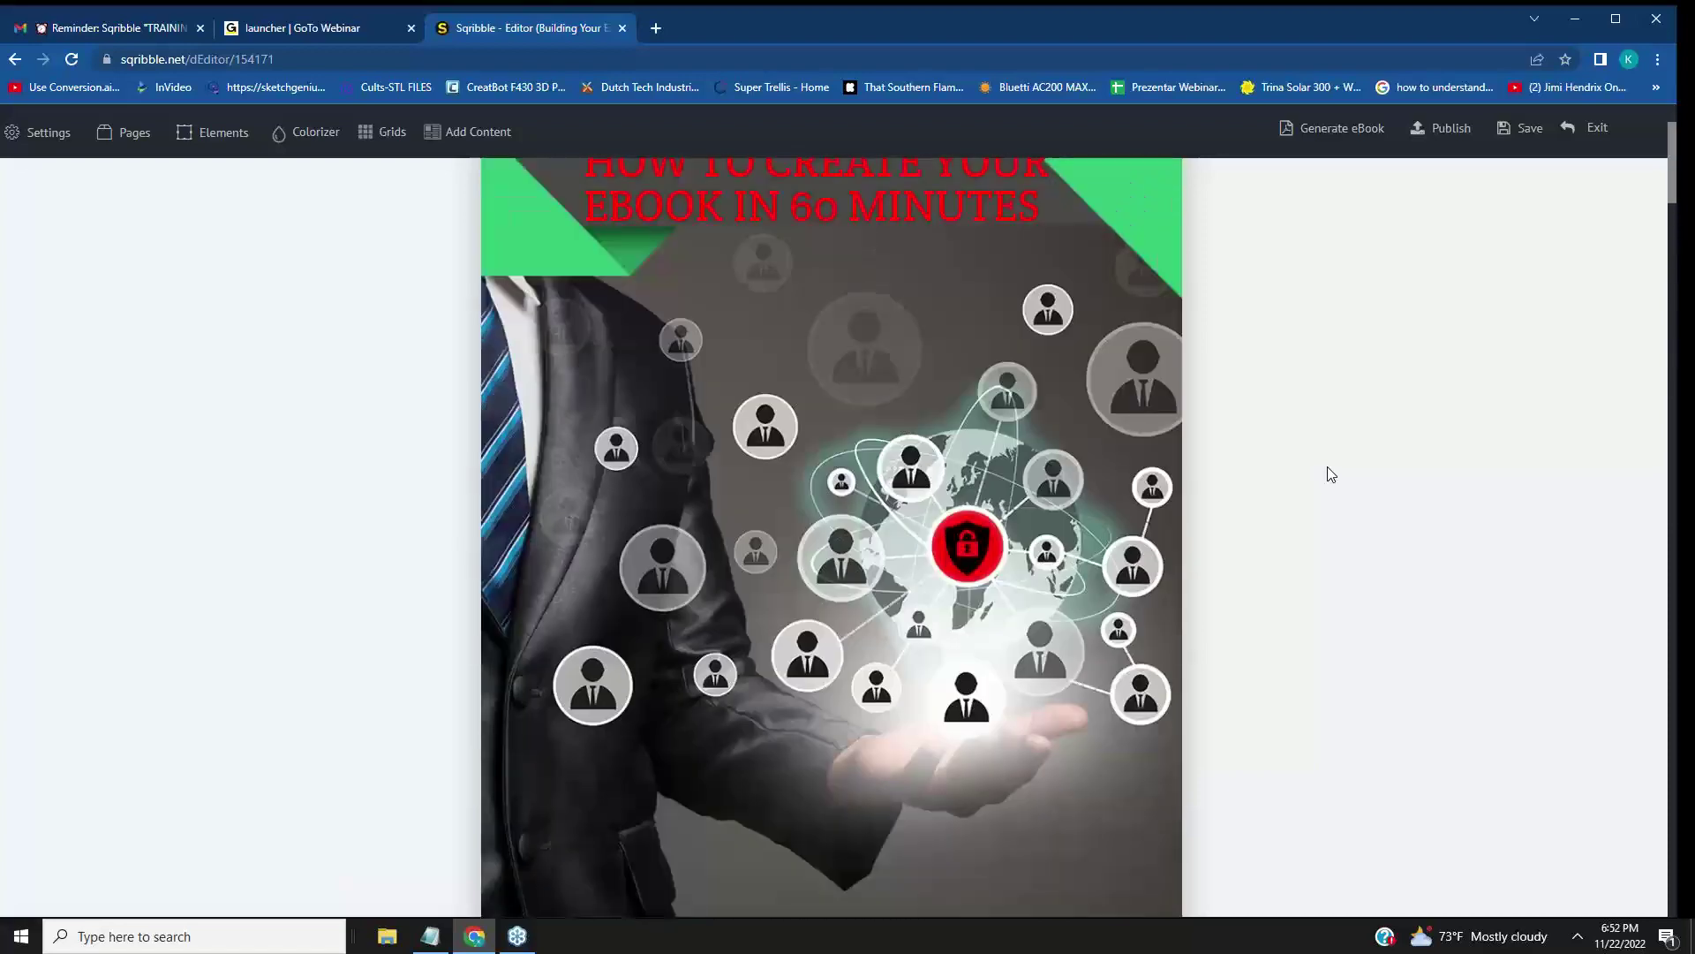
scroll(1352, 496, down, 2)
drag(1673, 185, 1589, 211)
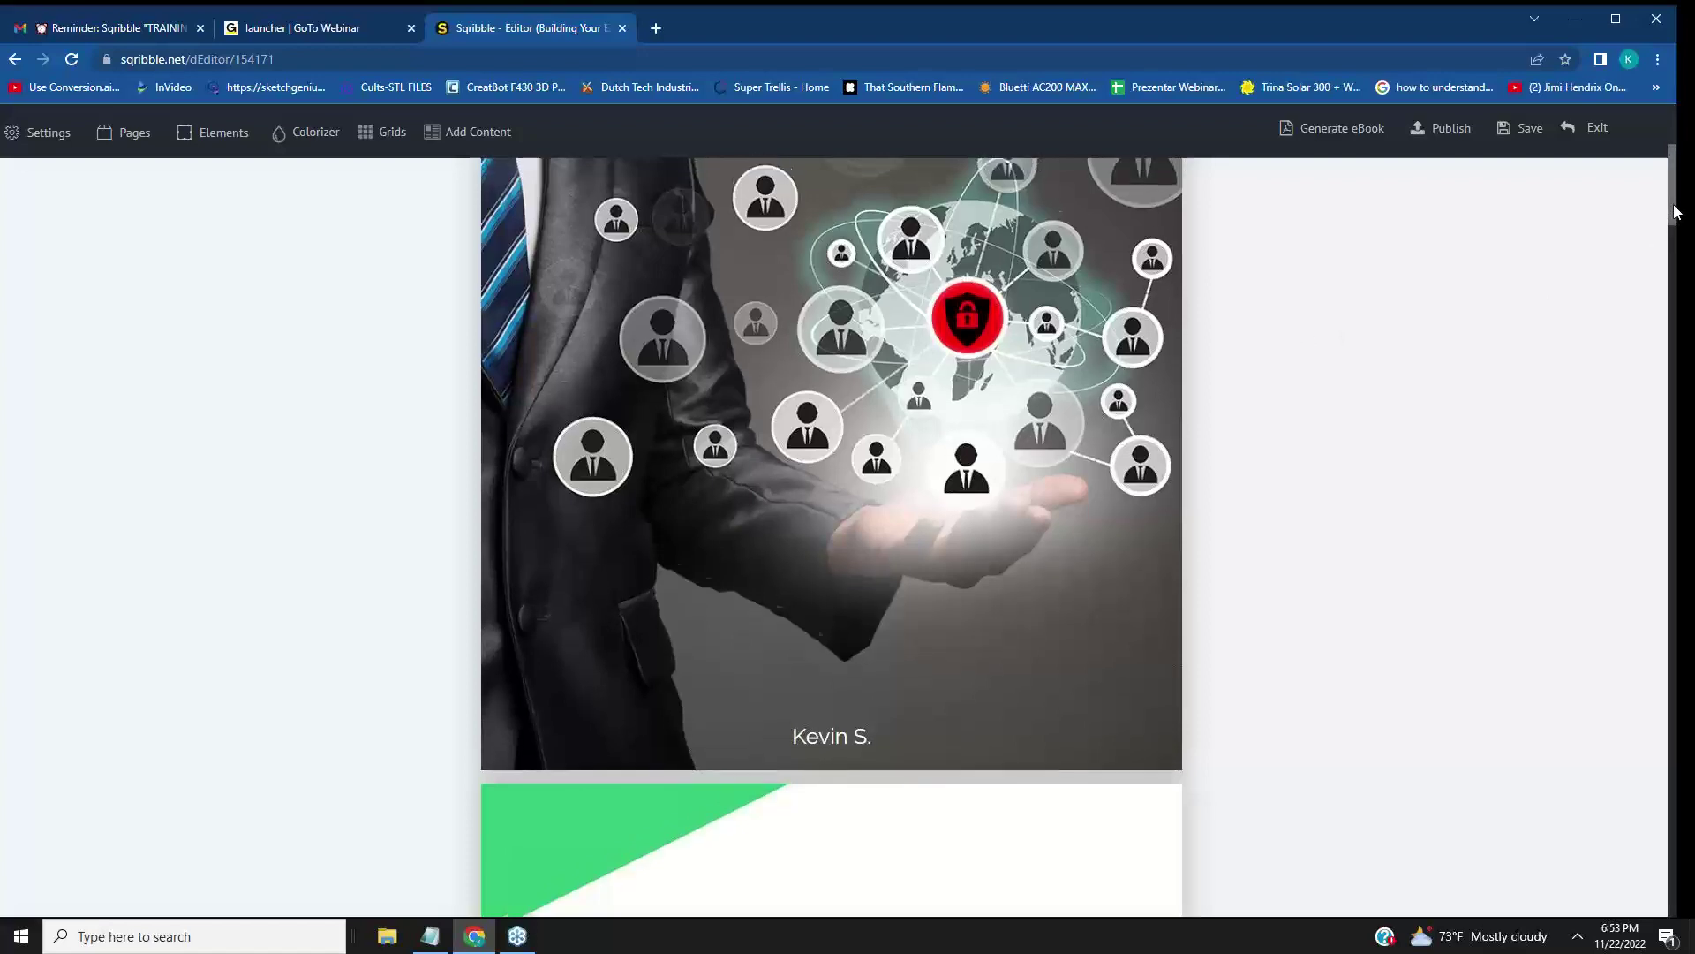
drag(1675, 212, 1679, 157)
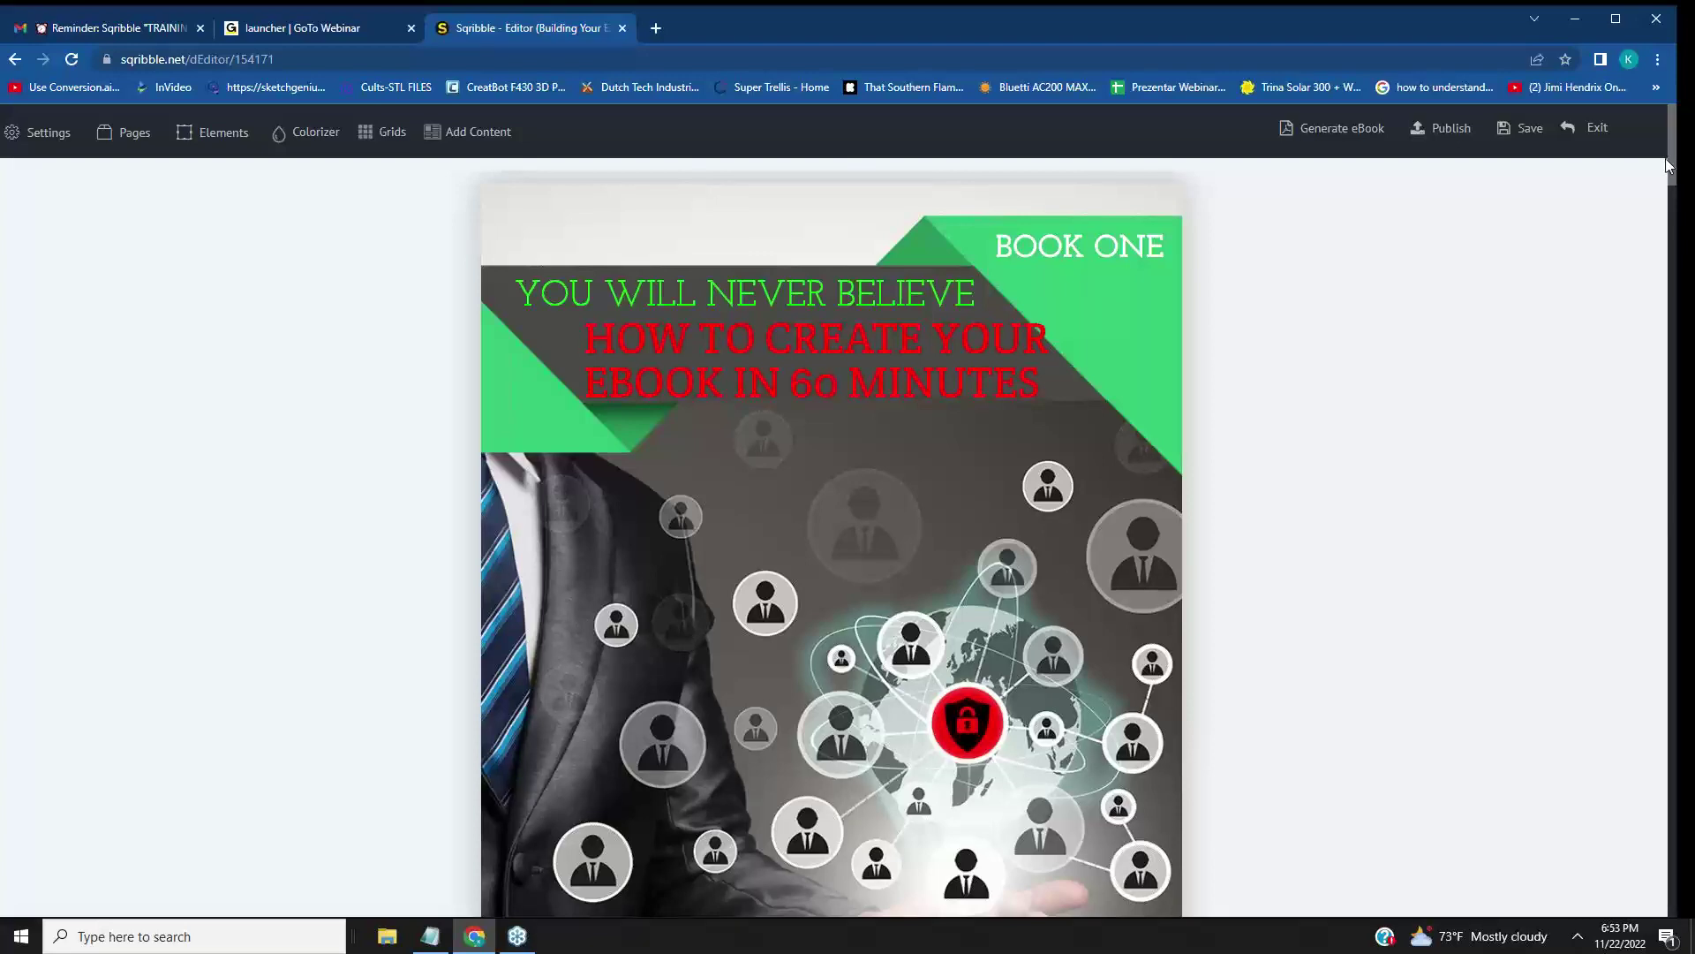
mouse_move(1668, 165)
mouse_down()
mouse_move(1664, 231)
mouse_move(1654, 158)
mouse_up()
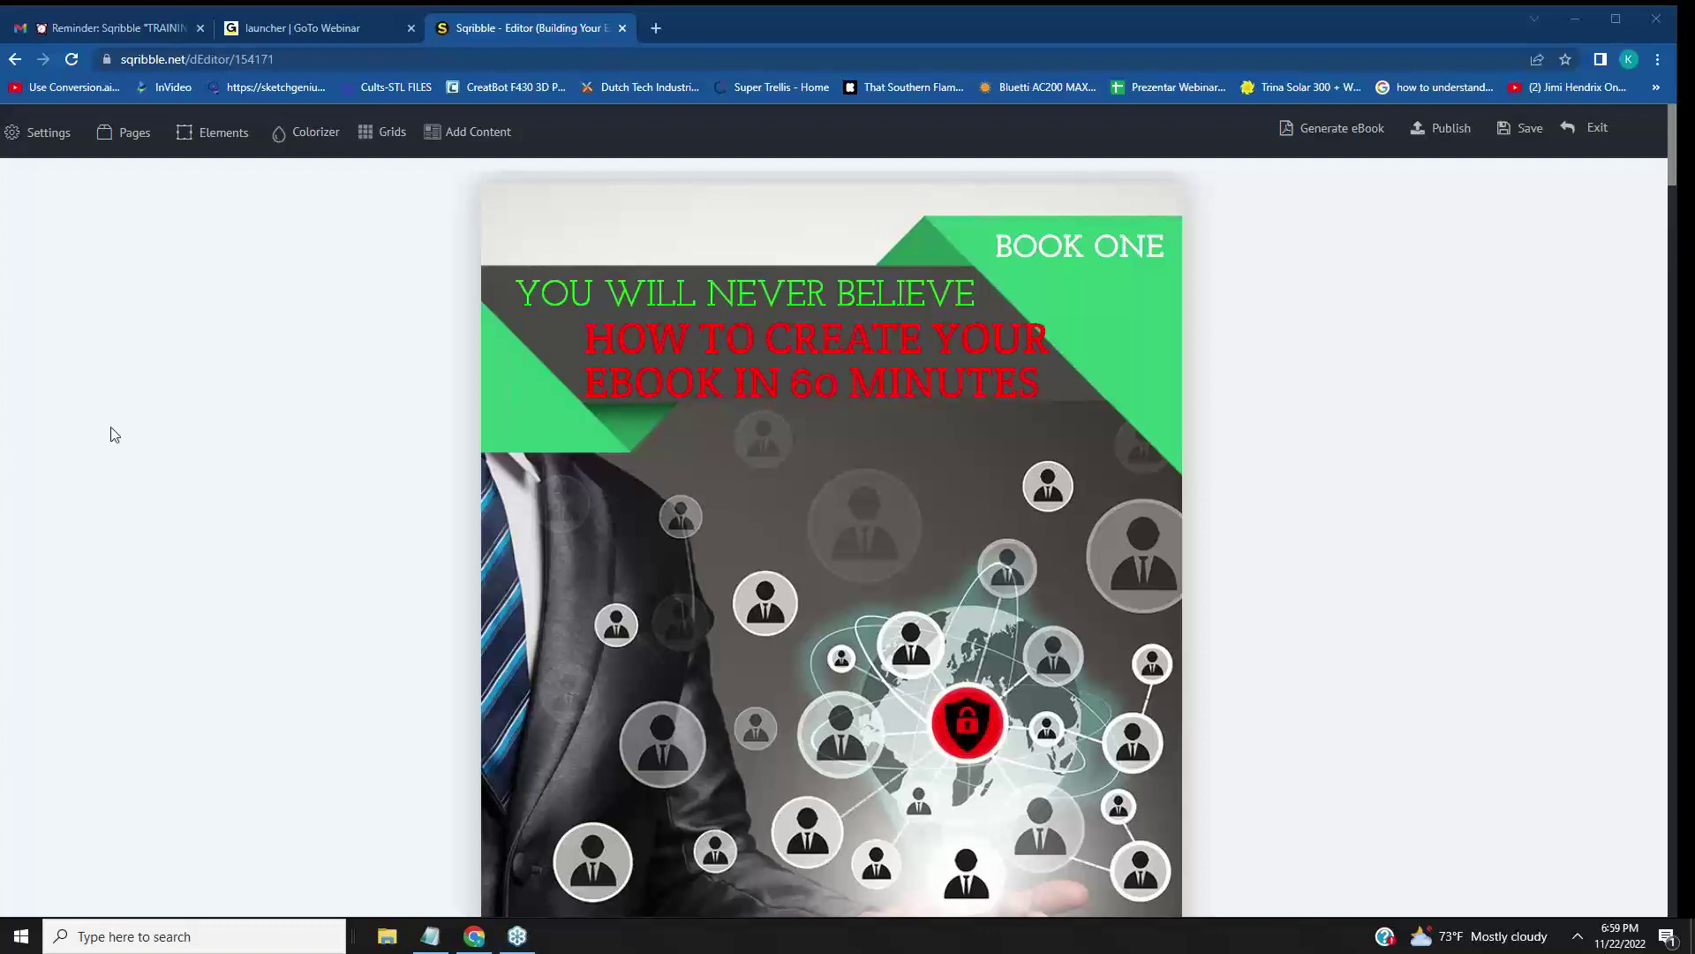
mouse_move(519, 382)
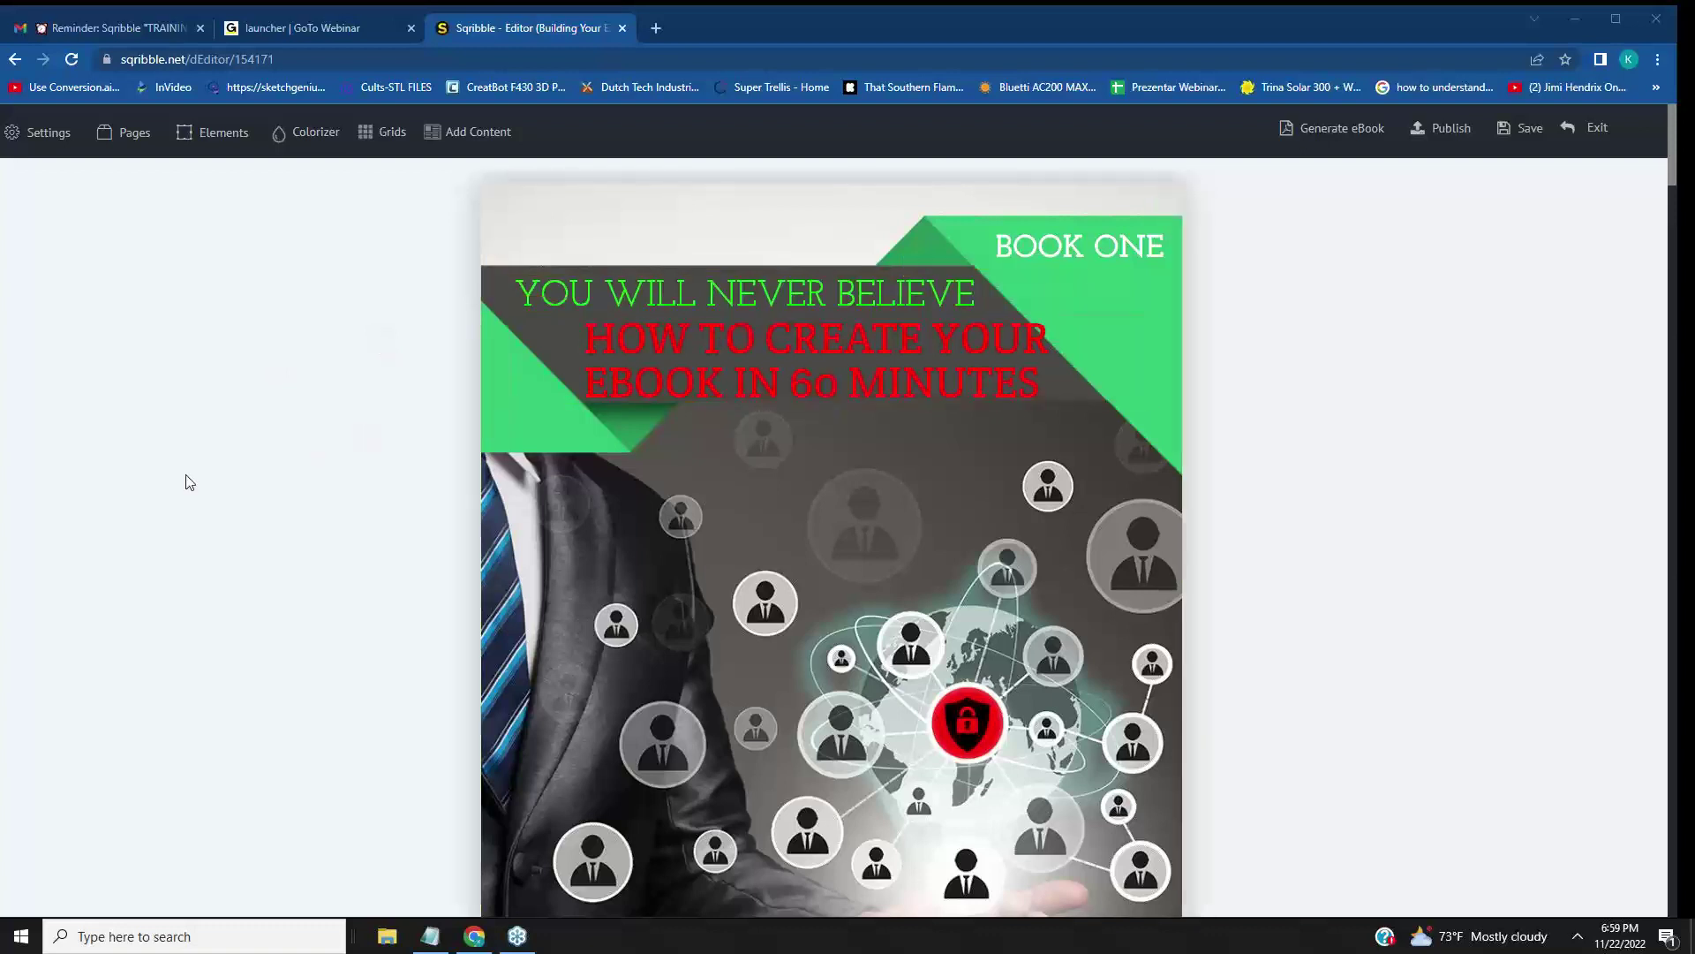